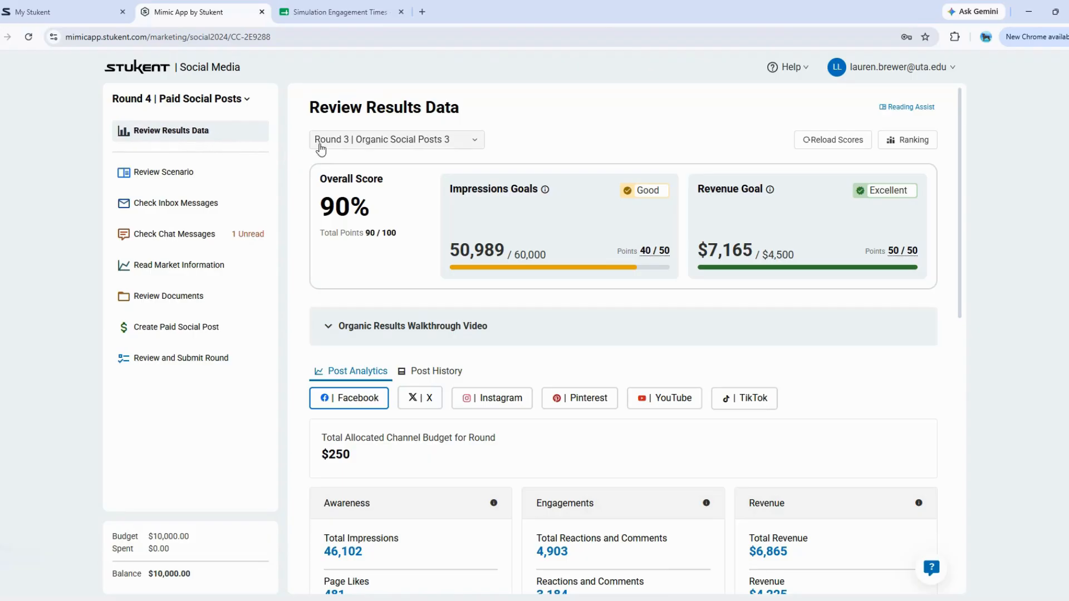
# - Examine the Round 3 organic results, including the goal scores, Facebook analytics and the post history across all channels
pyautogui.scroll(-1, 295, 161)
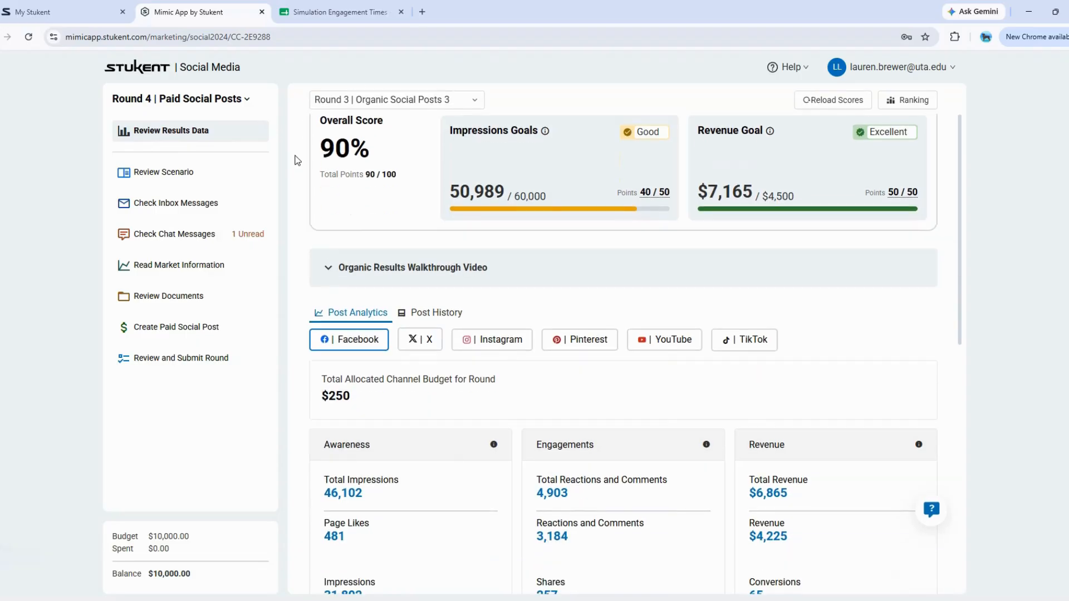
pyautogui.scroll(-2, 295, 161)
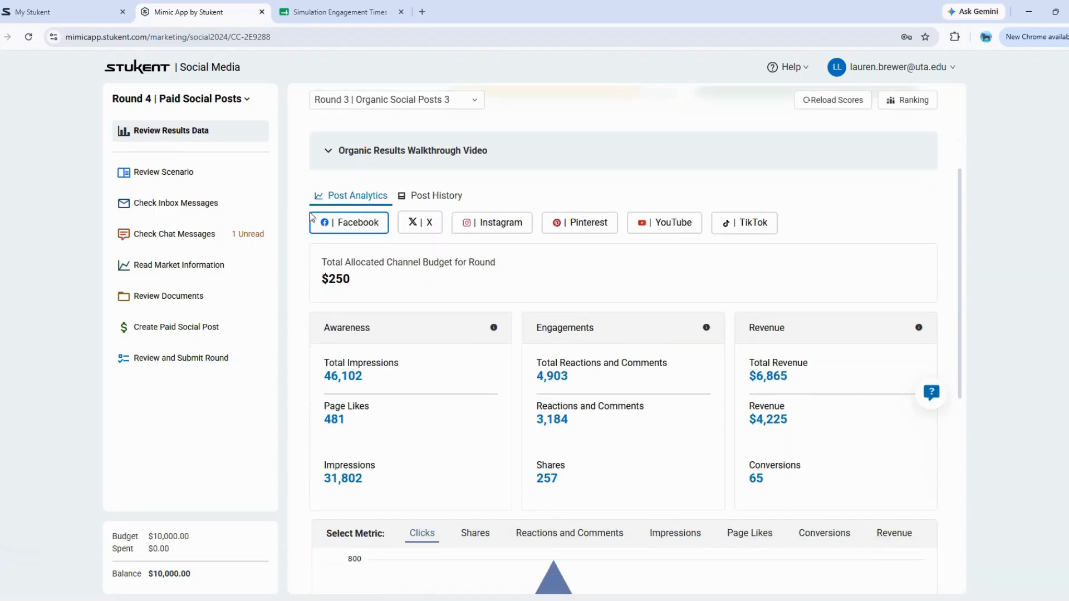
pyautogui.click(430, 198)
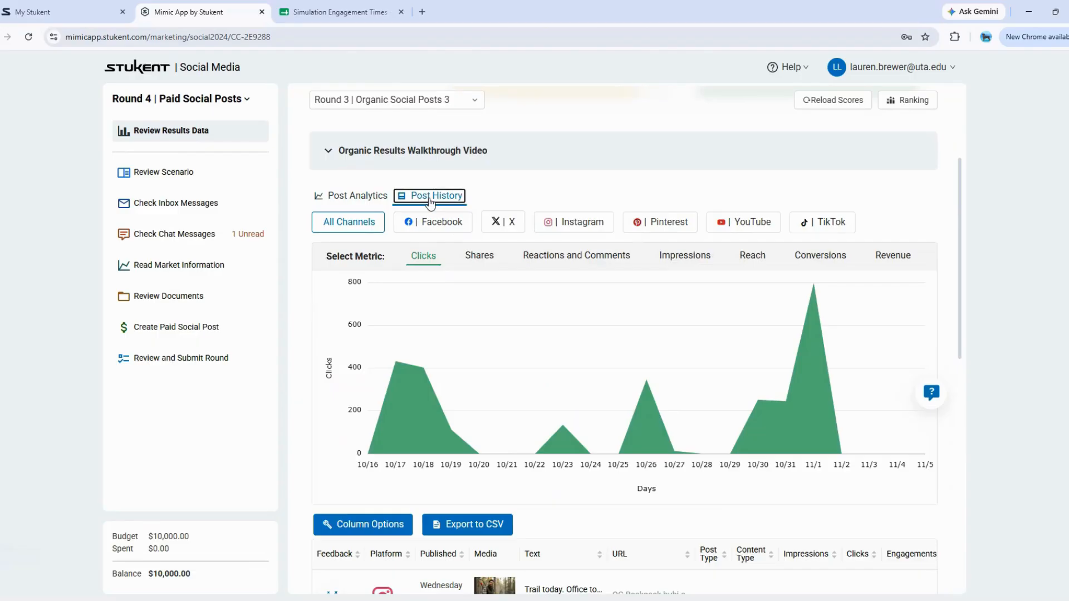
pyautogui.scroll(-6, 439, 208)
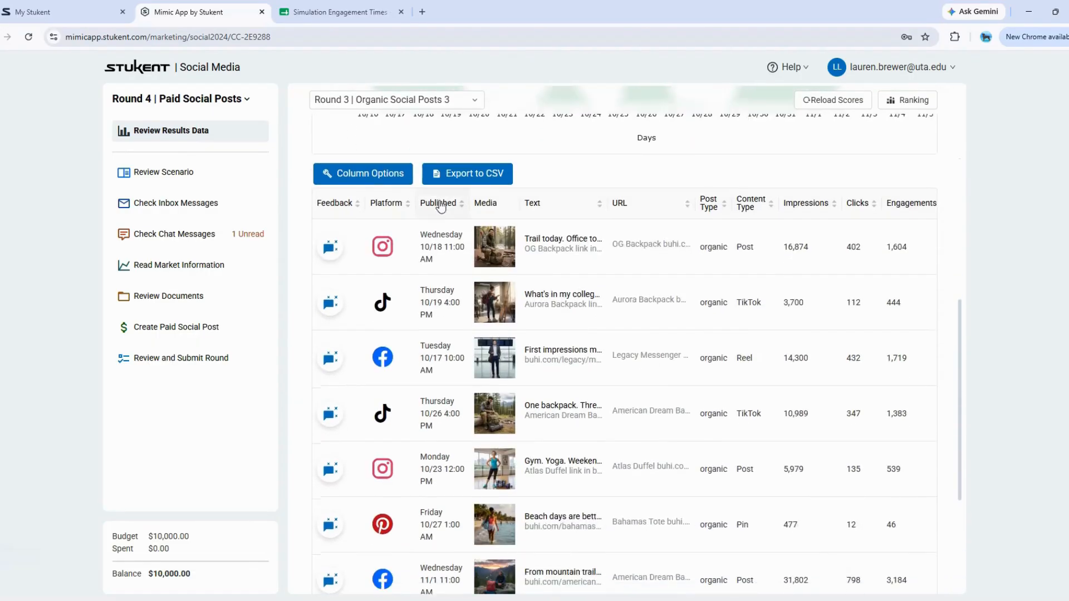
pyautogui.scroll(-1, 441, 206)
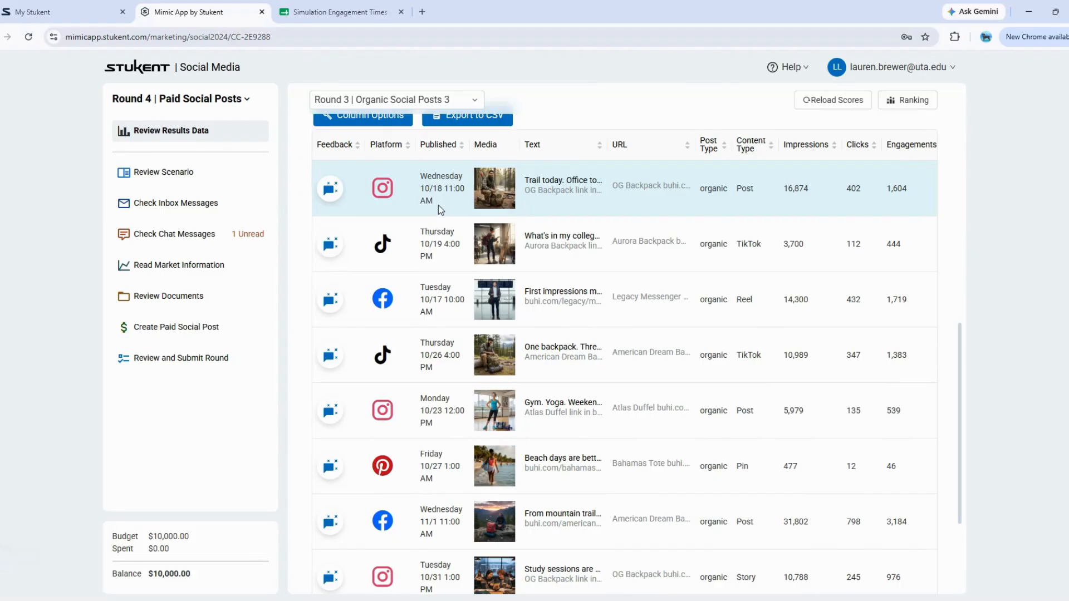
pyautogui.scroll(-1, 335, 254)
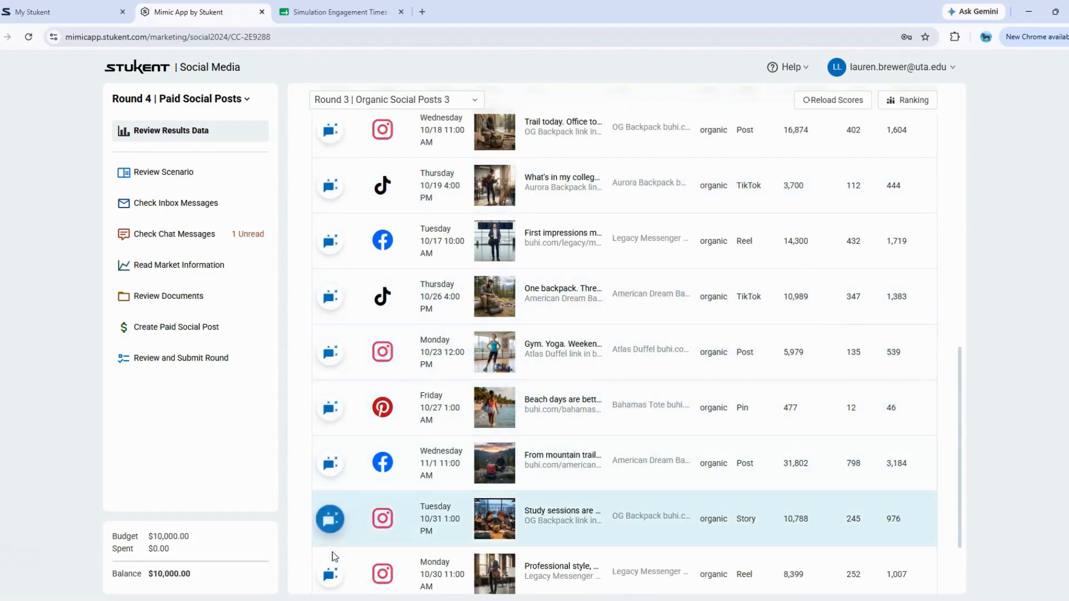
pyautogui.scroll(-2, 333, 553)
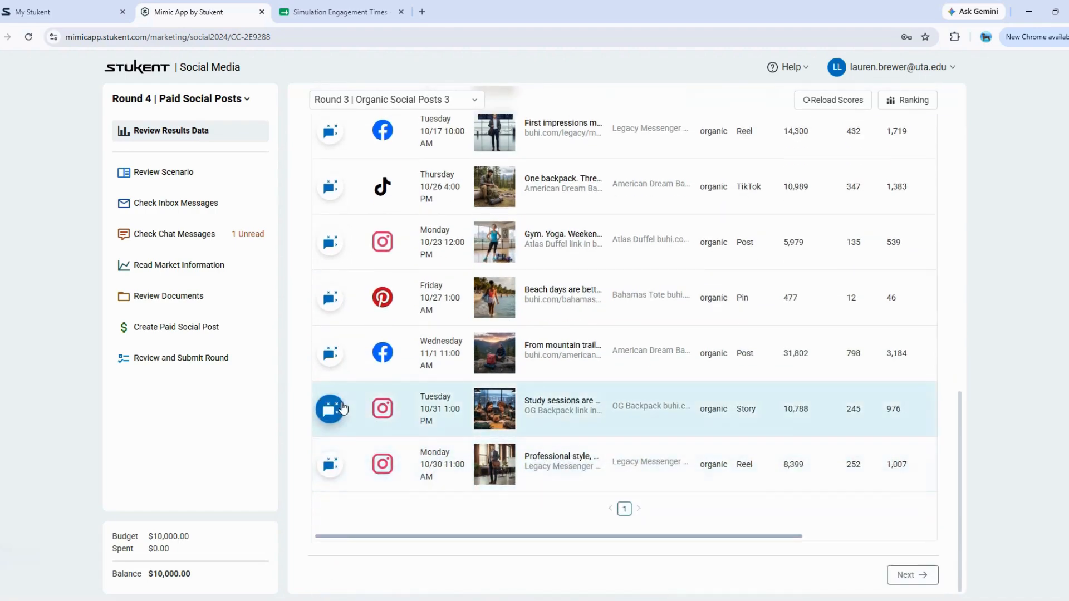
pyautogui.scroll(3, 342, 406)
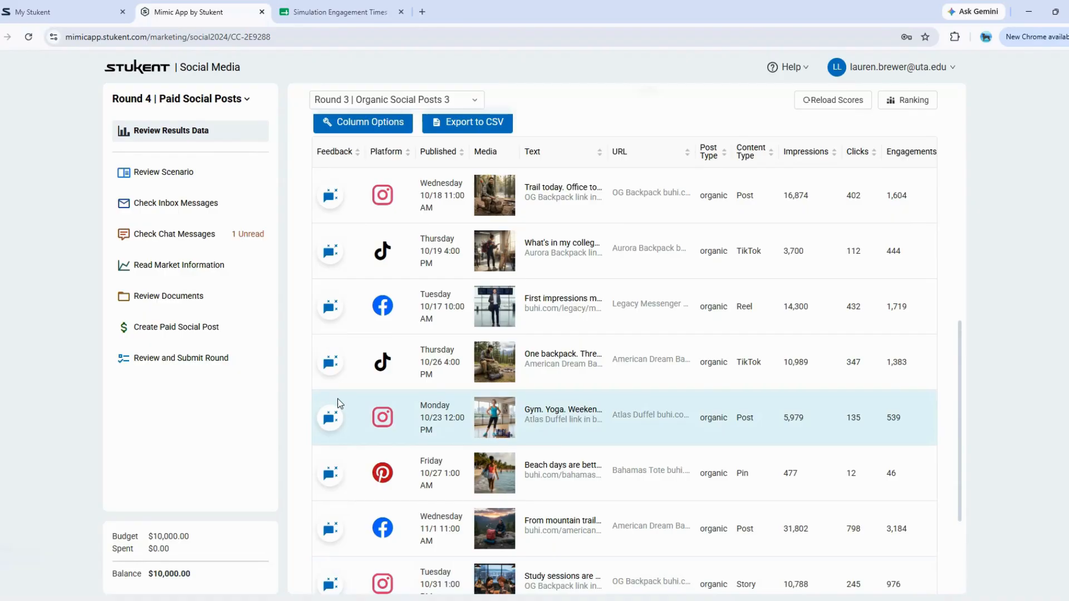
pyautogui.scroll(4, 341, 394)
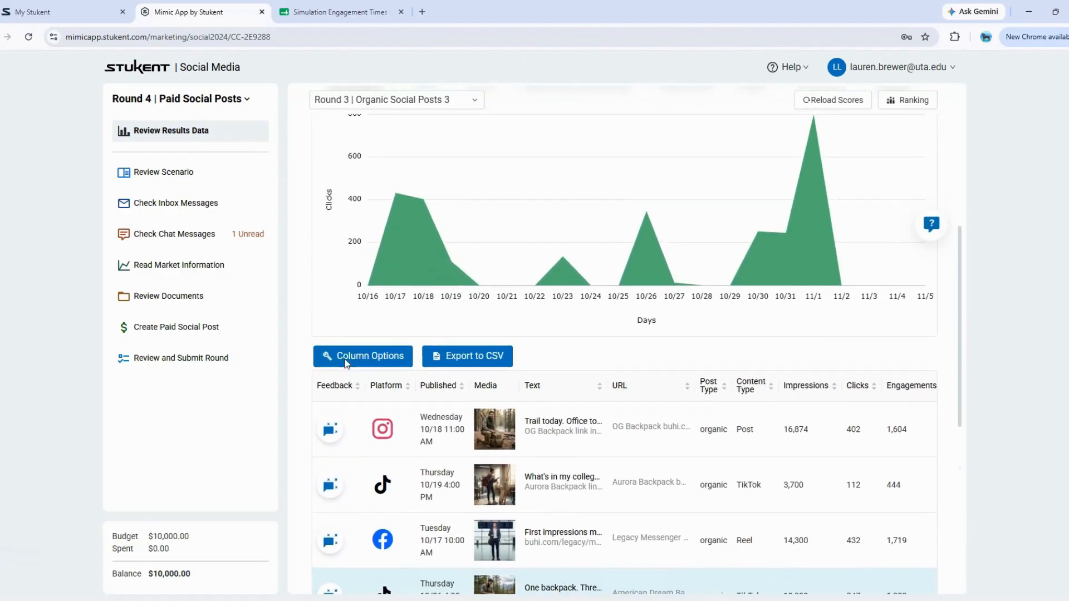
pyautogui.scroll(5, 342, 356)
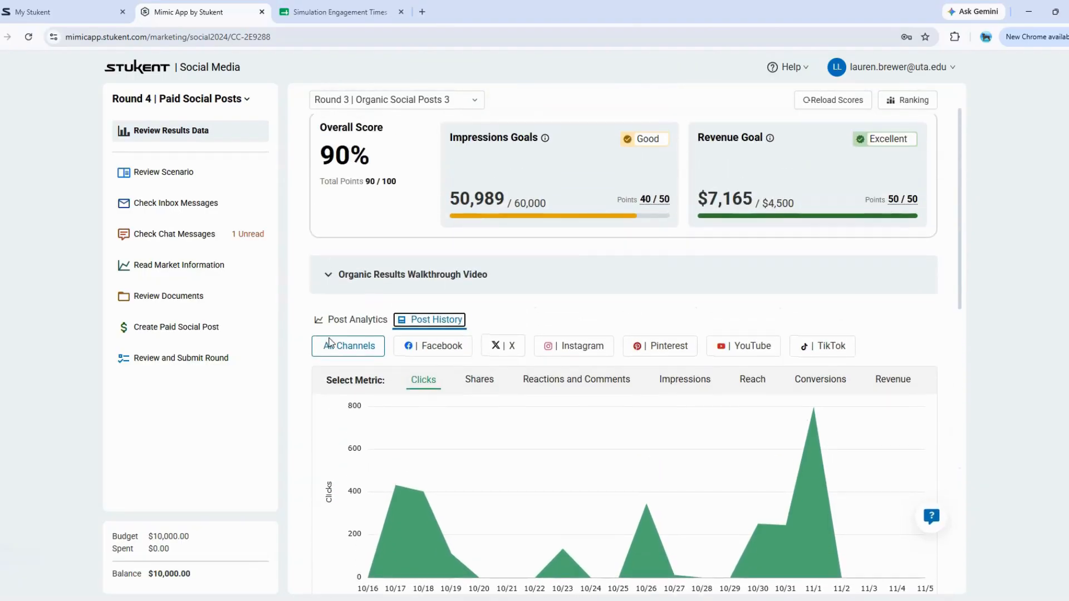
pyautogui.scroll(1, 328, 342)
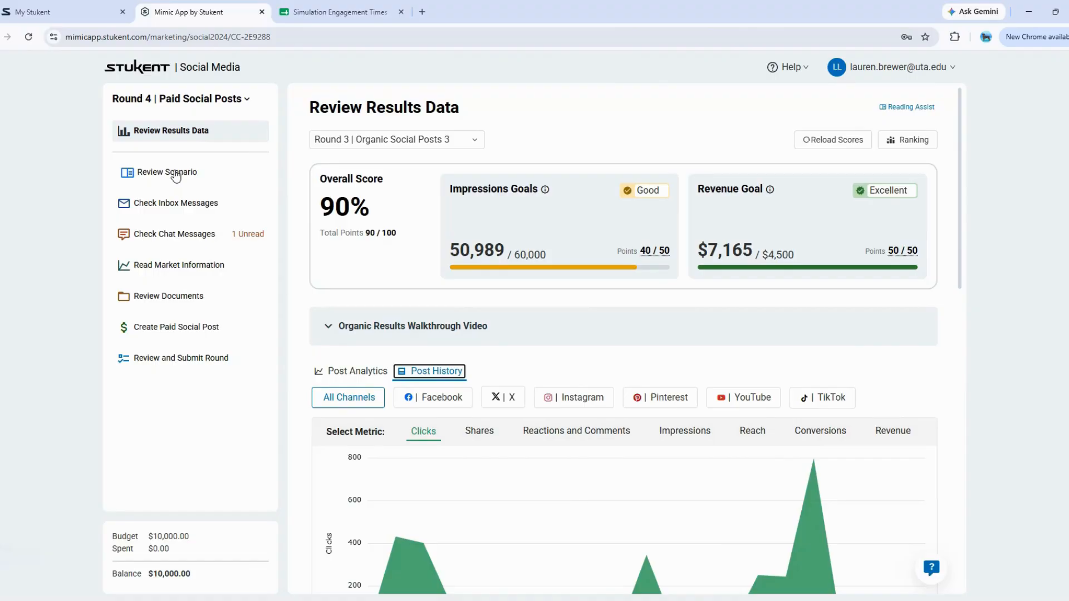
# - Open the Round 4 scenario and read its assignments and its impressions and revenue goals
pyautogui.click(176, 176)
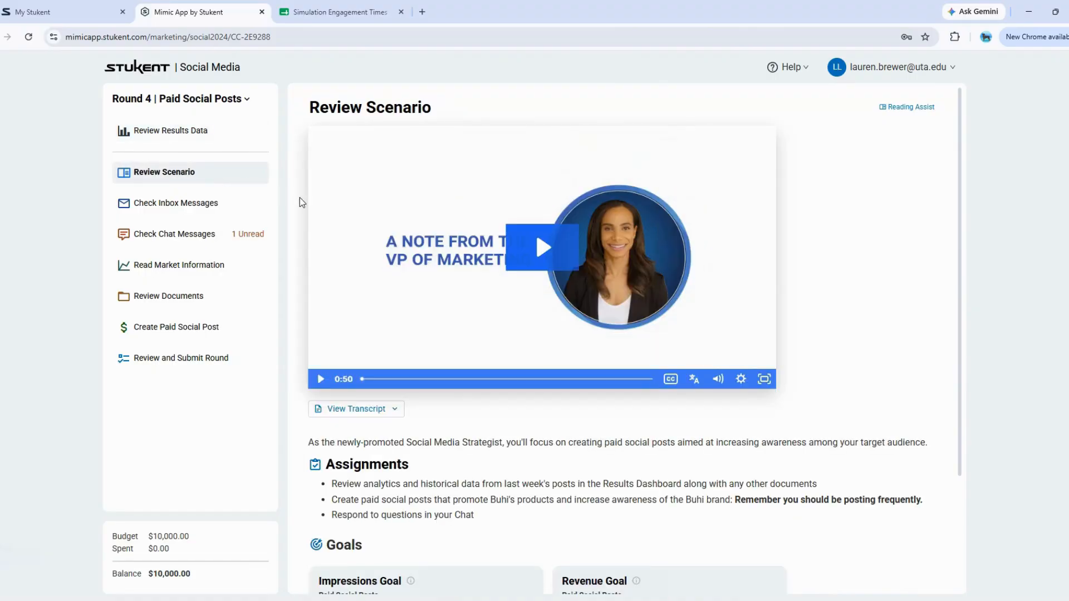
pyautogui.scroll(-3, 299, 197)
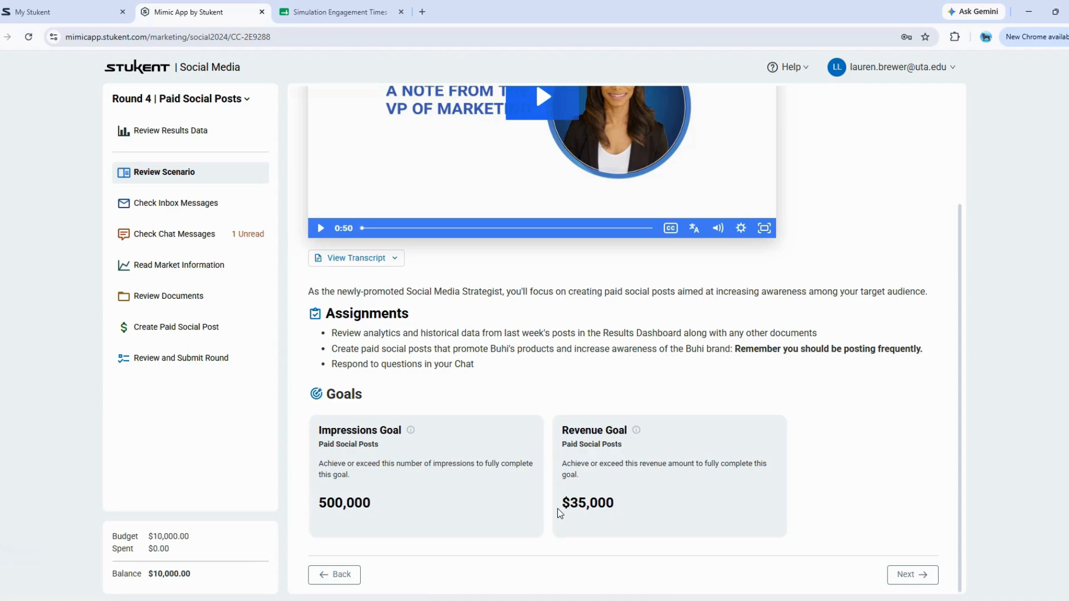
# - Read the marketing vice president's inbox message, highlighting "social media strategist", "promotional advertising" and "AD OBJECTIVES", through the budget and closing reminders
pyautogui.click(199, 207)
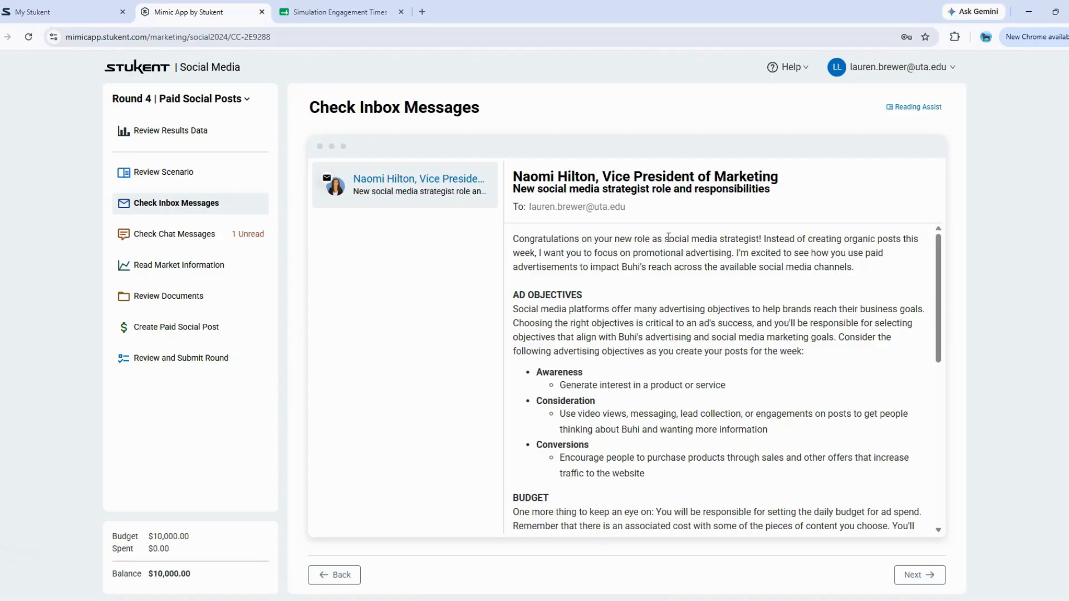
pyautogui.moveTo(665, 239); pyautogui.dragTo(759, 240)
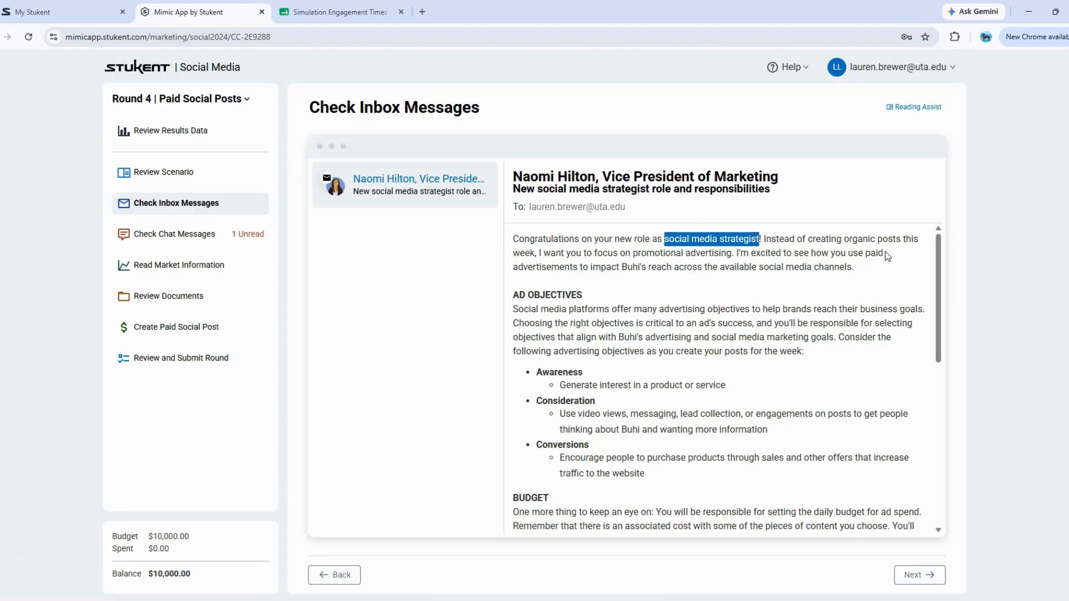
pyautogui.moveTo(633, 253); pyautogui.dragTo(732, 253)
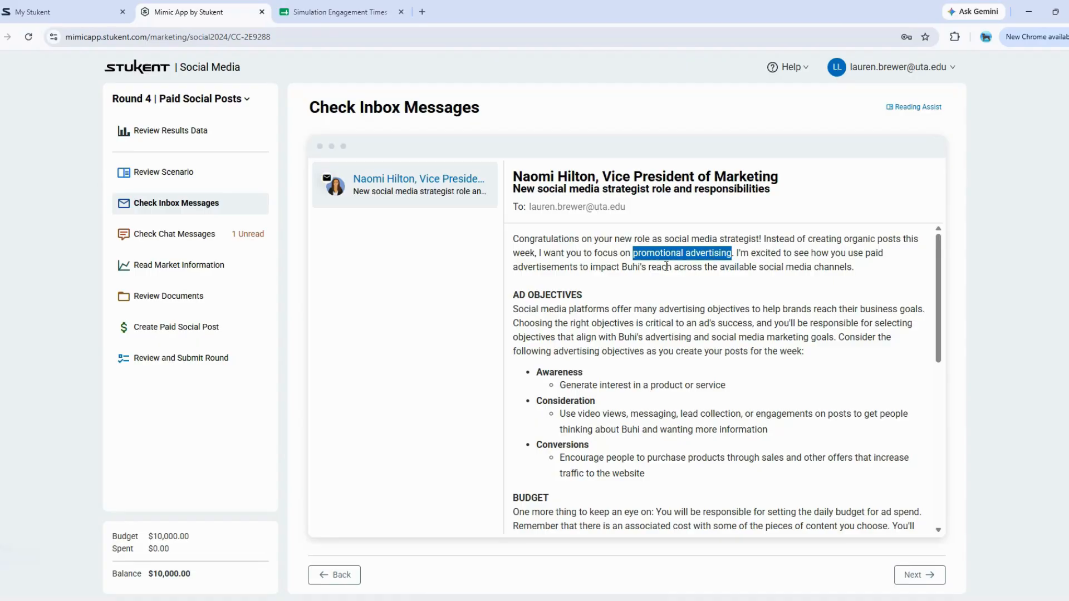
pyautogui.scroll(-1, 634, 278)
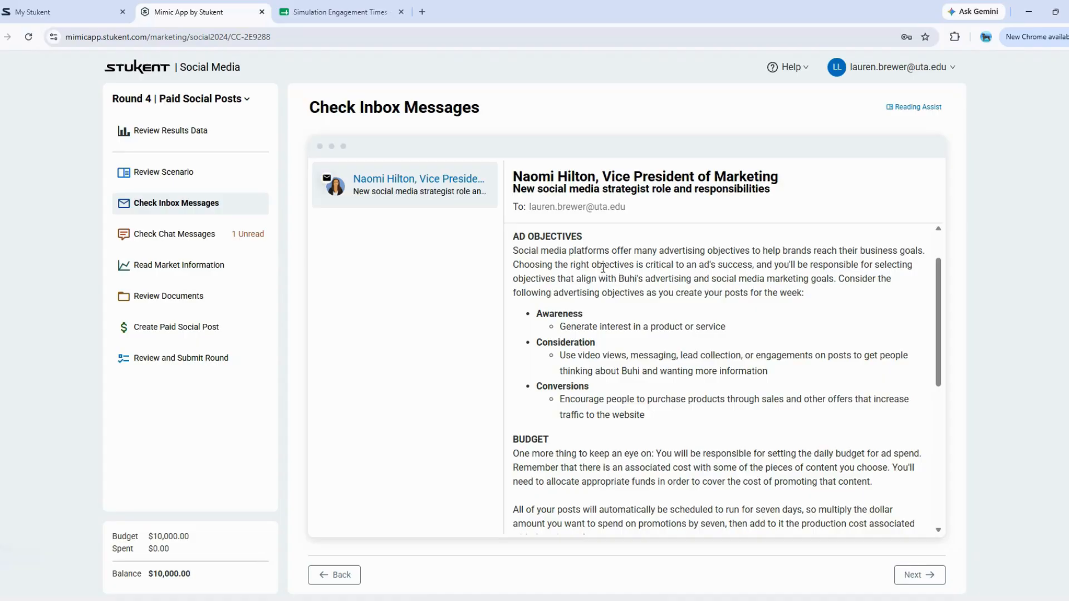
pyautogui.moveTo(512, 237); pyautogui.dragTo(589, 245)
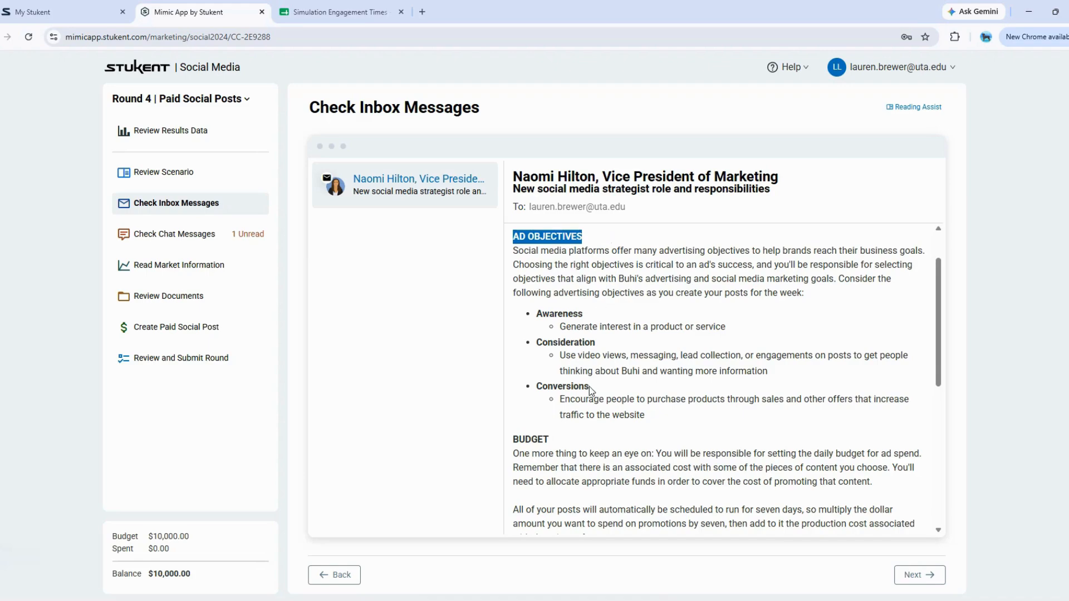
pyautogui.scroll(-4, 591, 389)
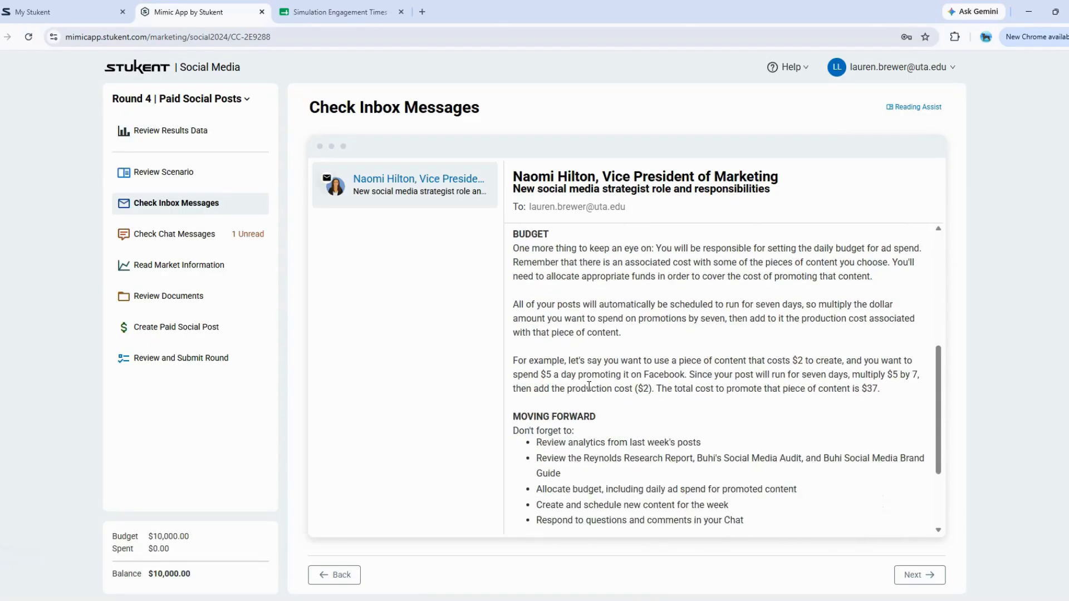
pyautogui.scroll(1, 589, 385)
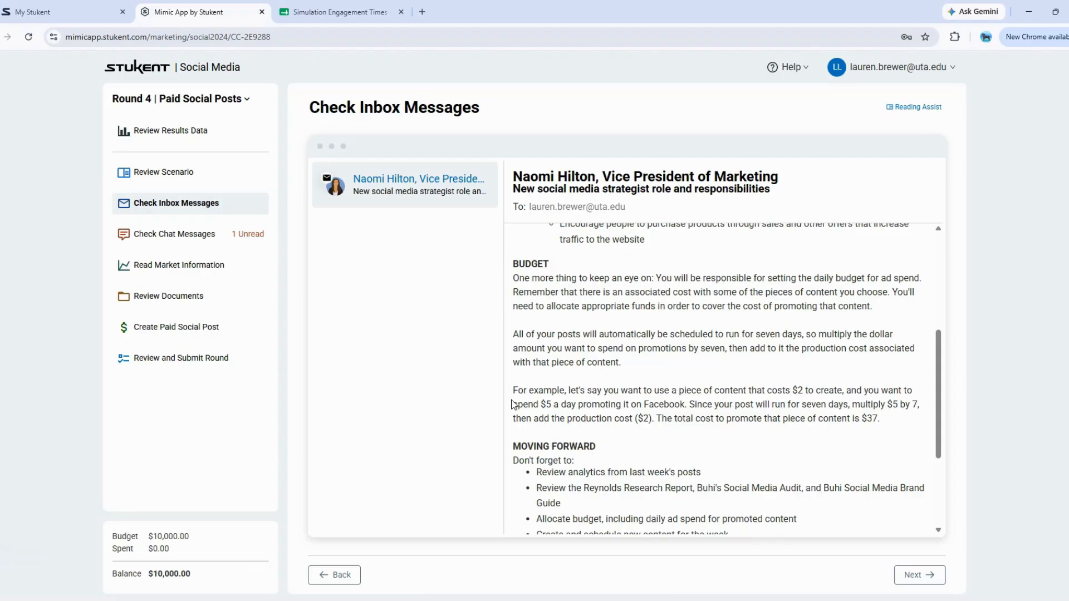
pyautogui.scroll(-3, 513, 405)
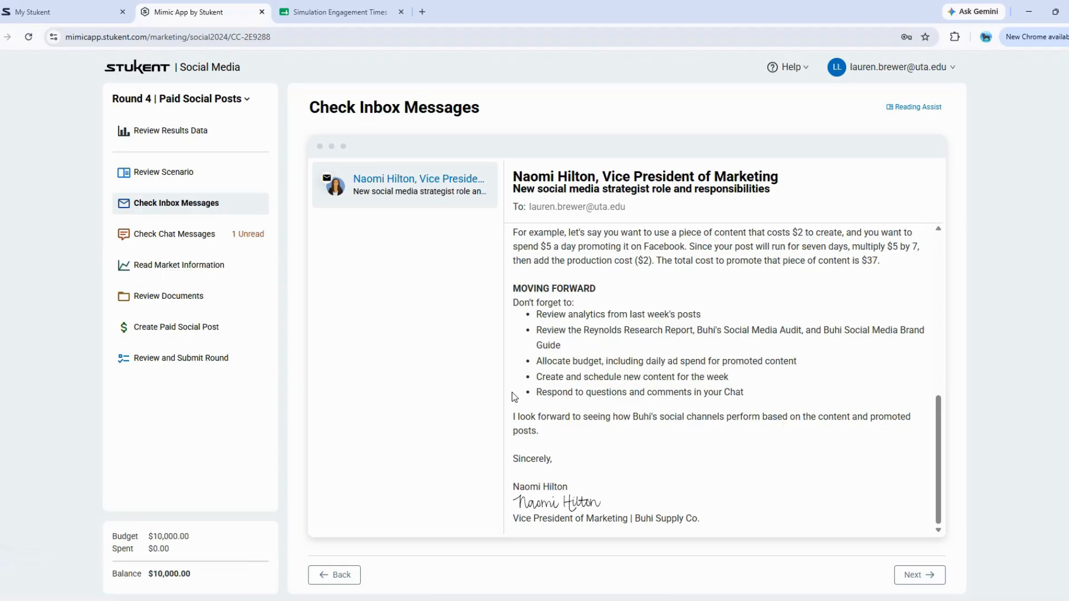
# - View the chat questions and look through the products, market and budget sections of the market information
pyautogui.click(189, 241)
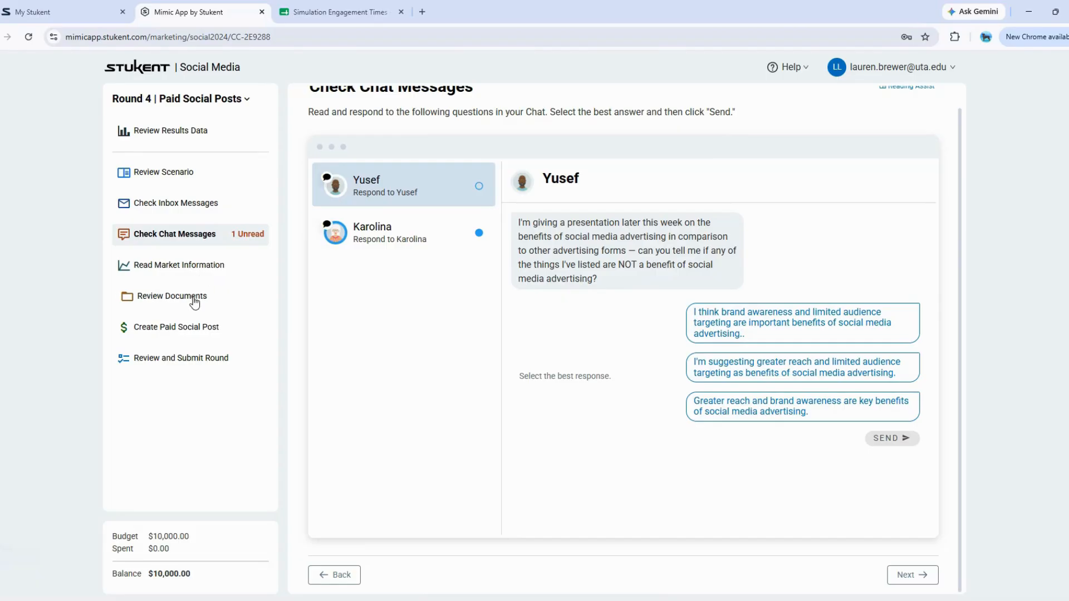
pyautogui.click(194, 270)
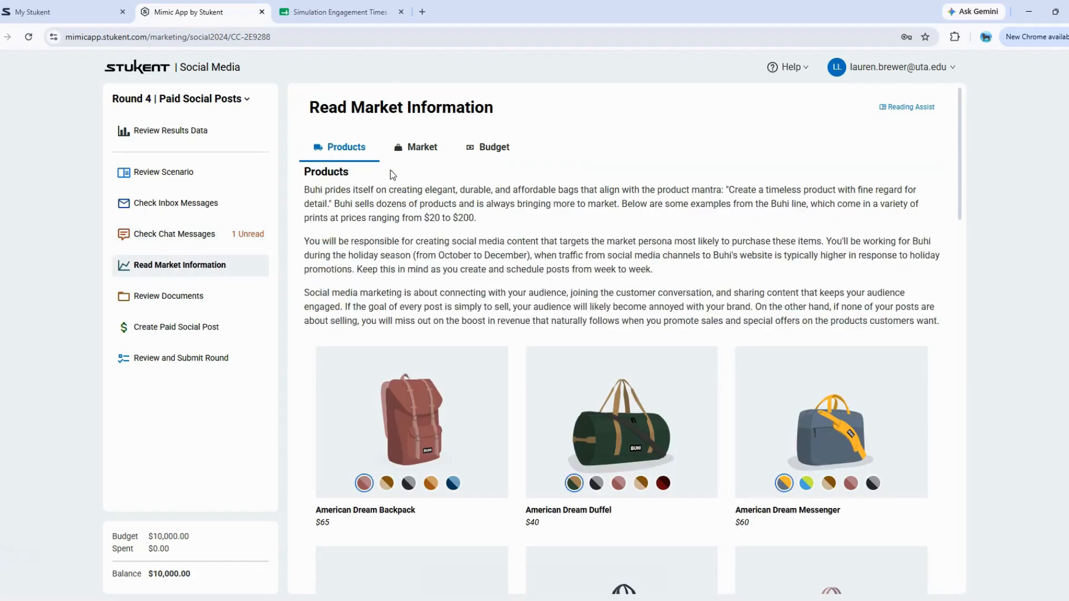
pyautogui.click(419, 147)
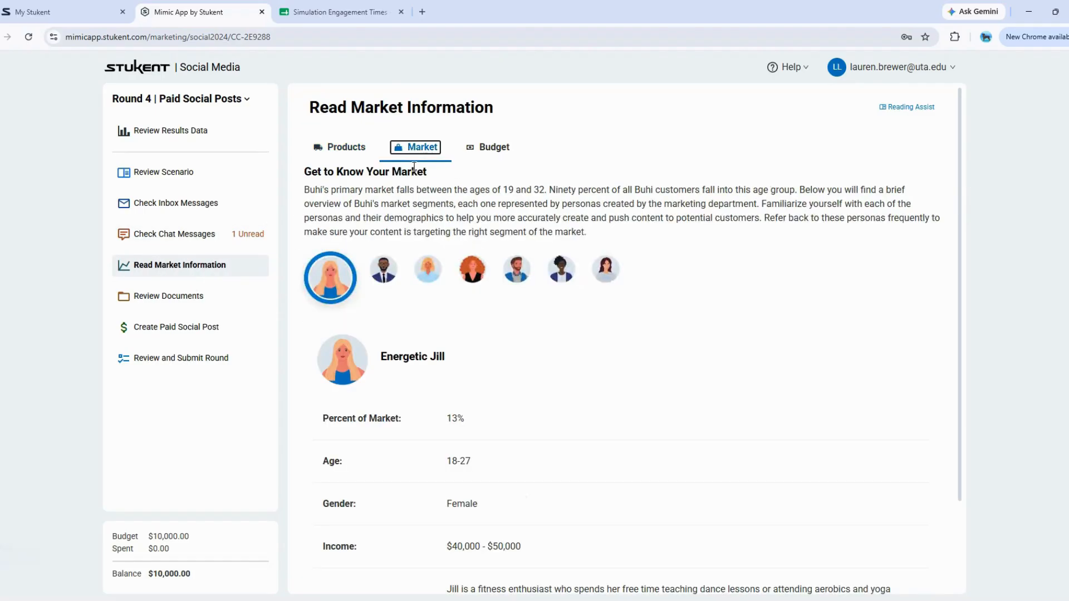
pyautogui.click(488, 159)
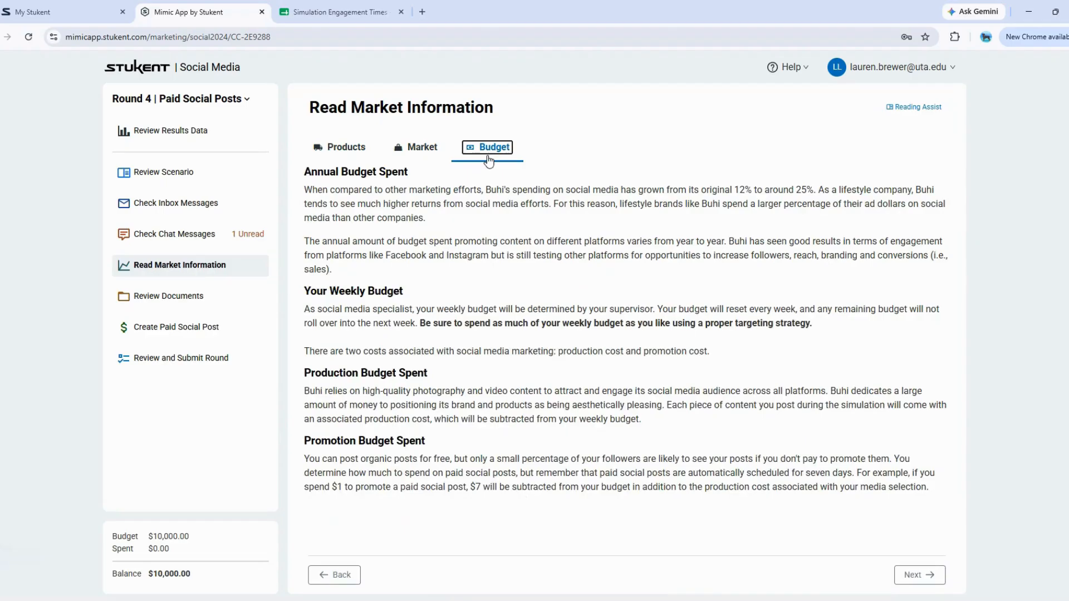
# - Open the Reynold's Research Report, highlight "Advertising Trends & Best Practices" in its title, and examine the ad spend by channel
pyautogui.click(203, 303)
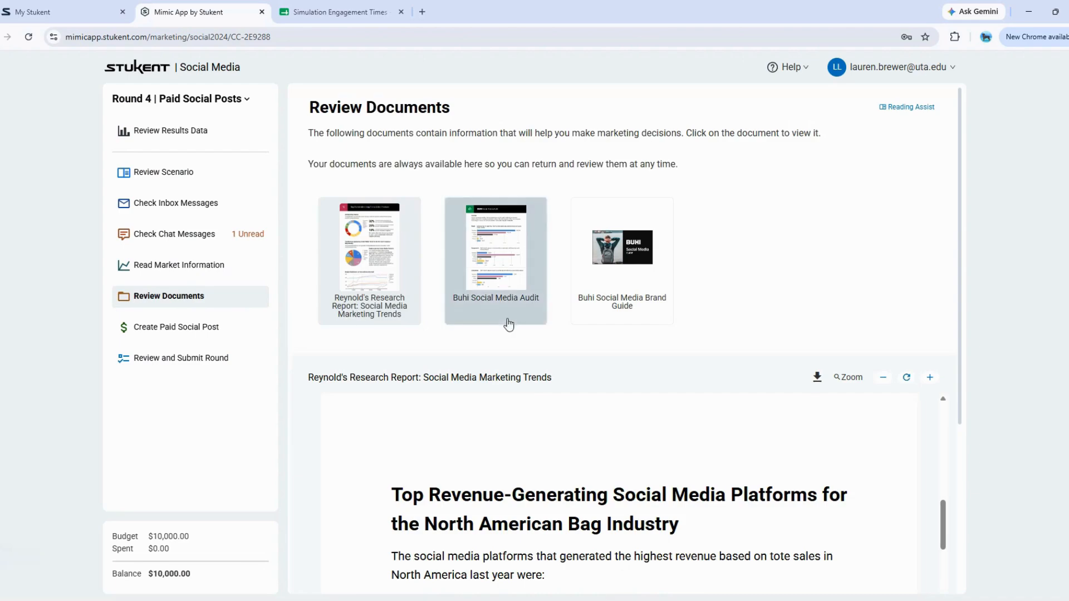
pyautogui.moveTo(960, 178); pyautogui.dragTo(947, 233)
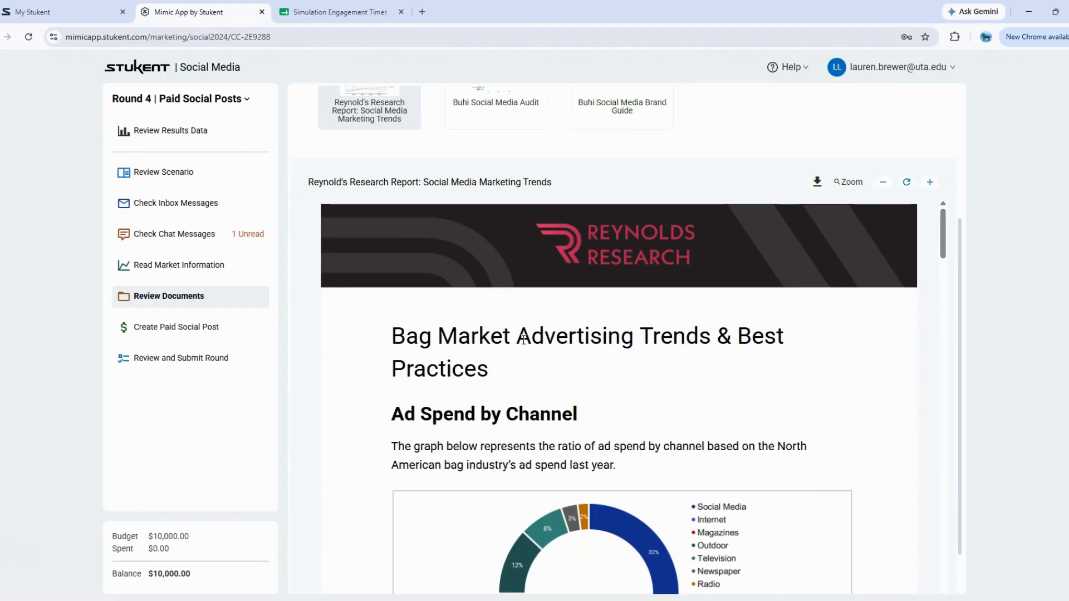
pyautogui.moveTo(516, 337); pyautogui.dragTo(764, 337)
pyautogui.moveTo(496, 378); pyautogui.dragTo(495, 376)
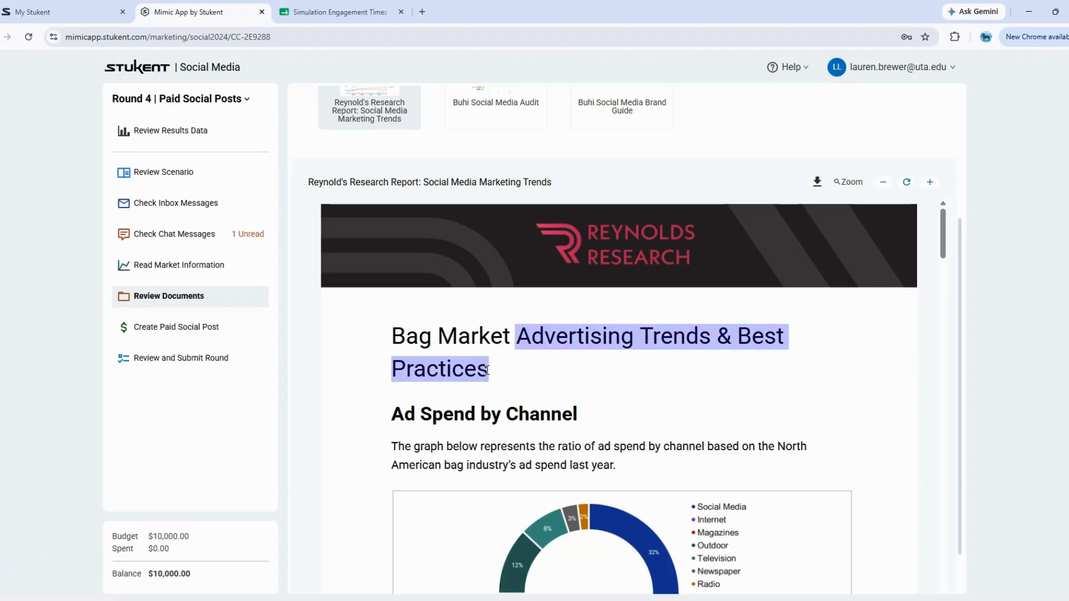
pyautogui.click(634, 364)
pyautogui.scroll(-2, 621, 365)
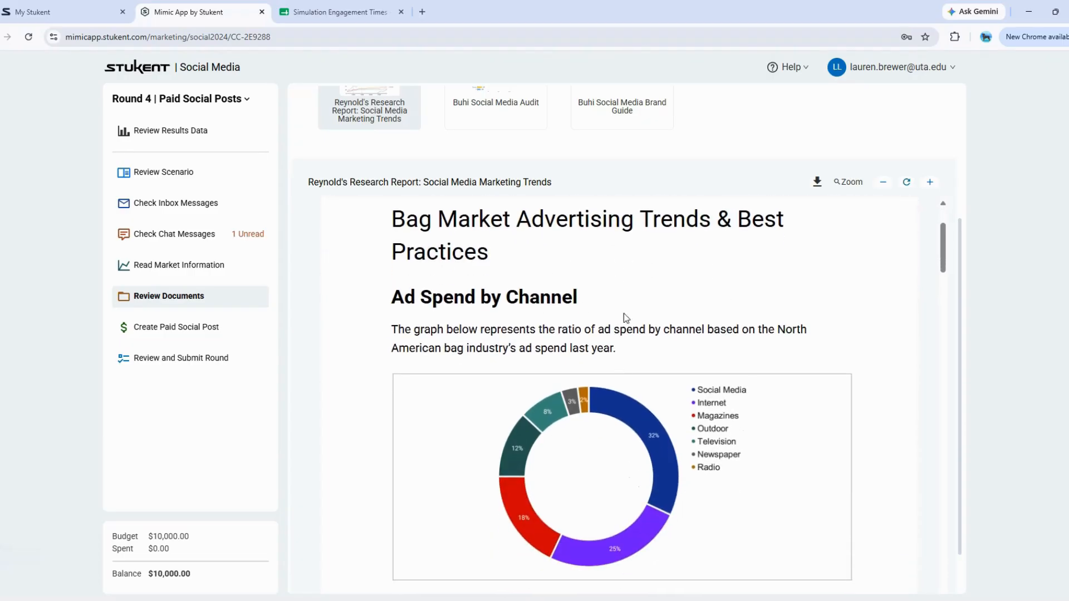
pyautogui.scroll(-1, 622, 308)
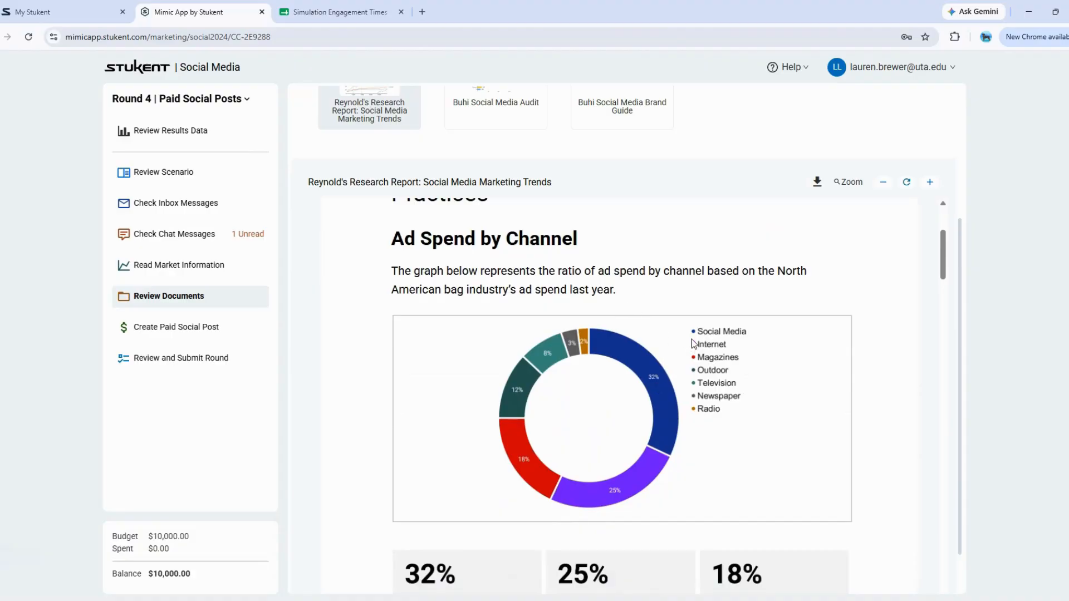
pyautogui.scroll(-6, 692, 338)
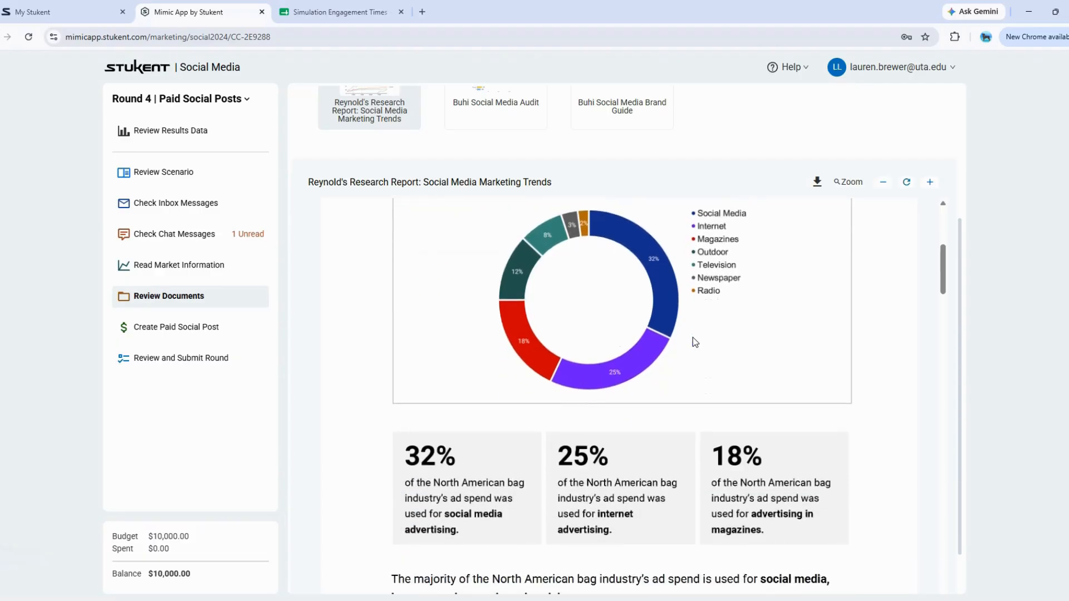
# - Read the report's sections on top revenue-generating and fastest-growing social media platforms, highlighting "Pinterest" in the latter
pyautogui.scroll(-4, 693, 338)
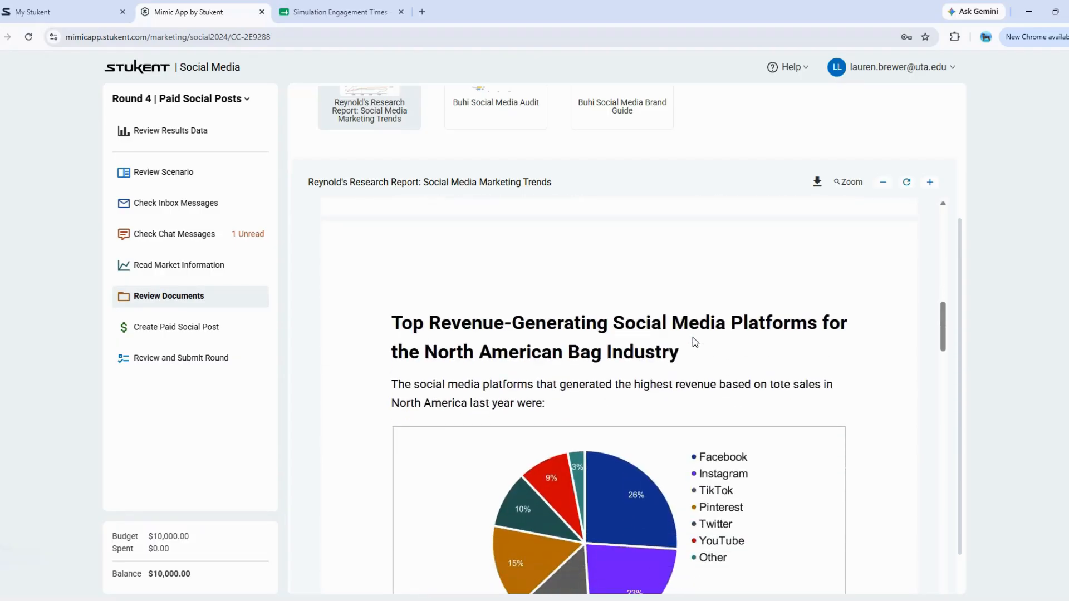
pyautogui.scroll(-1, 693, 338)
pyautogui.scroll(-1, 695, 341)
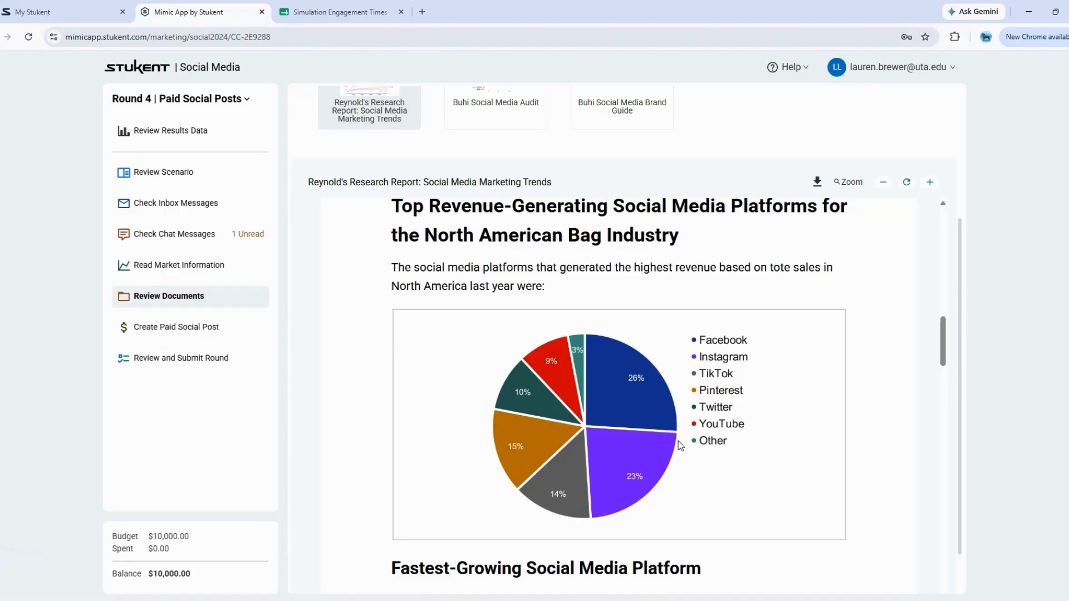
pyautogui.scroll(-3, 706, 390)
pyautogui.scroll(-1, 710, 392)
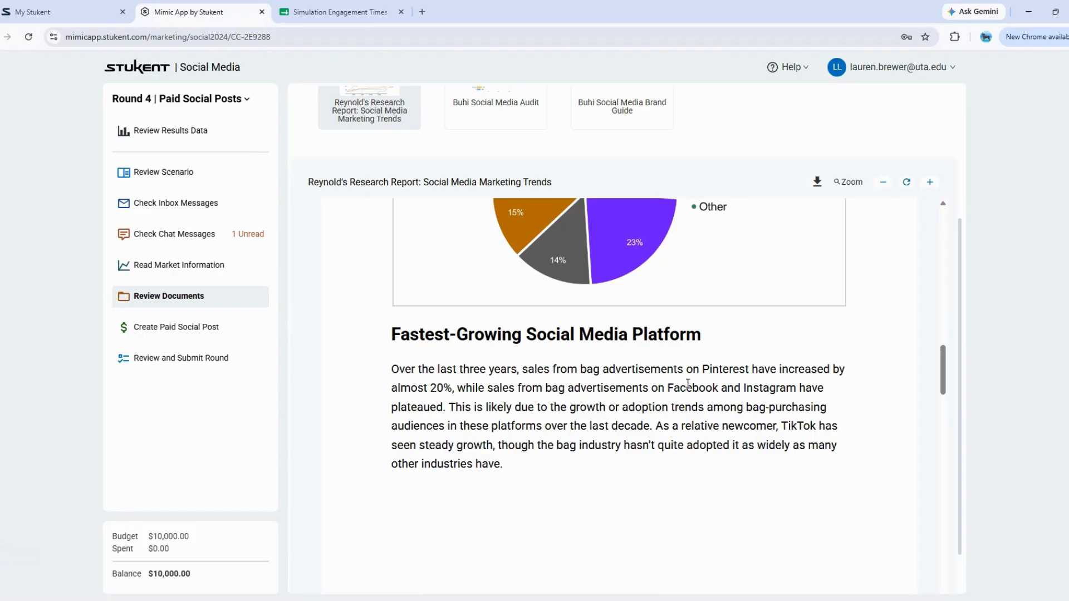
pyautogui.moveTo(703, 369); pyautogui.dragTo(748, 370)
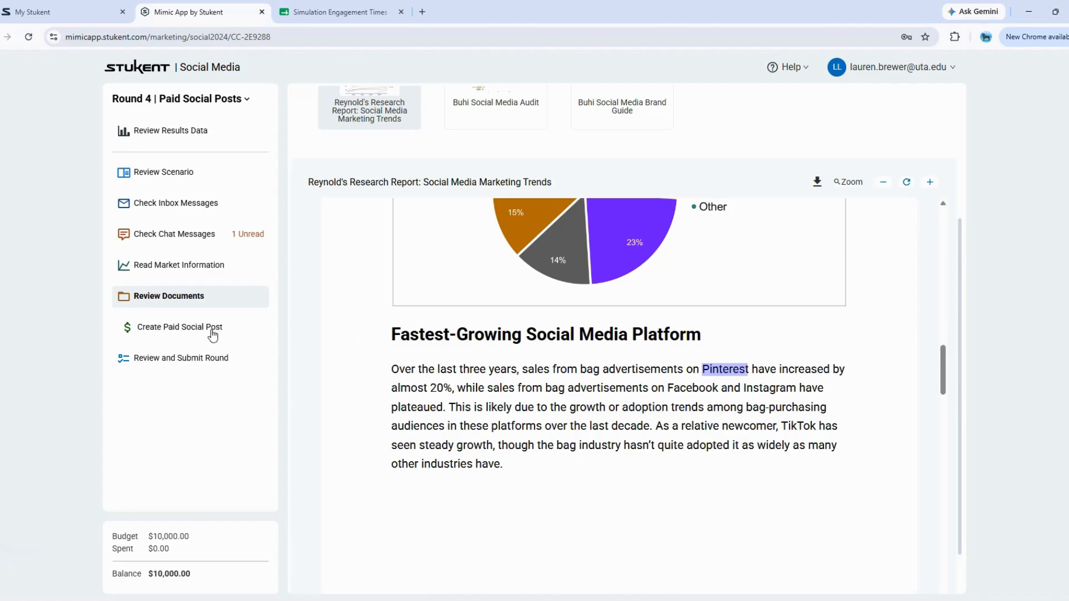
# - Open Create Paid Social Post, read the instruction steps, and collapse the Steps and Paid Posts Walkthrough Video sections
pyautogui.click(189, 333)
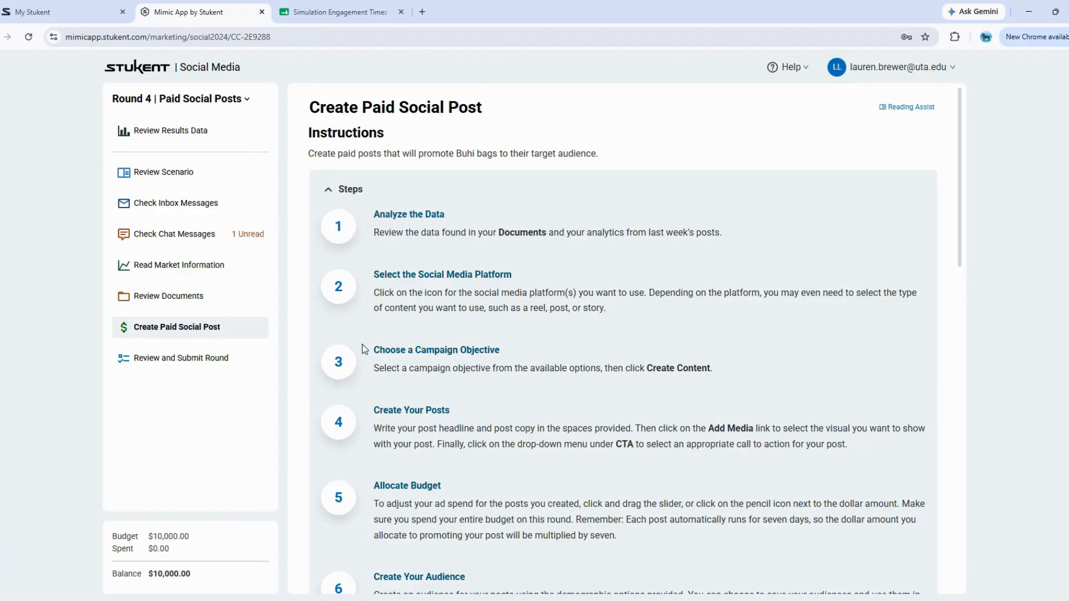
pyautogui.scroll(-2, 363, 348)
pyautogui.scroll(1, 364, 349)
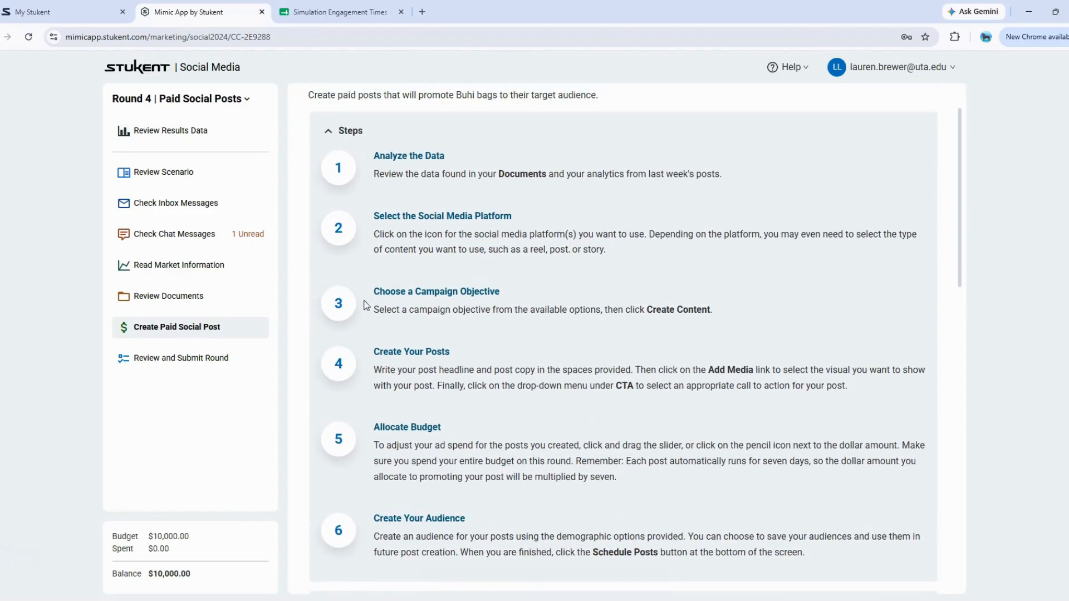
pyautogui.click(332, 138)
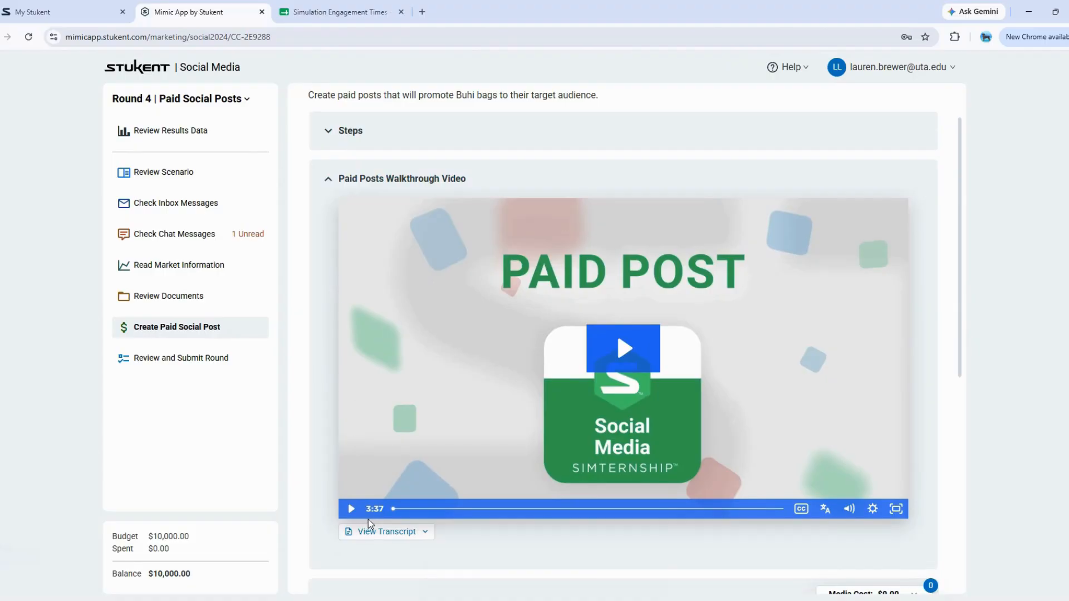
pyautogui.click(328, 179)
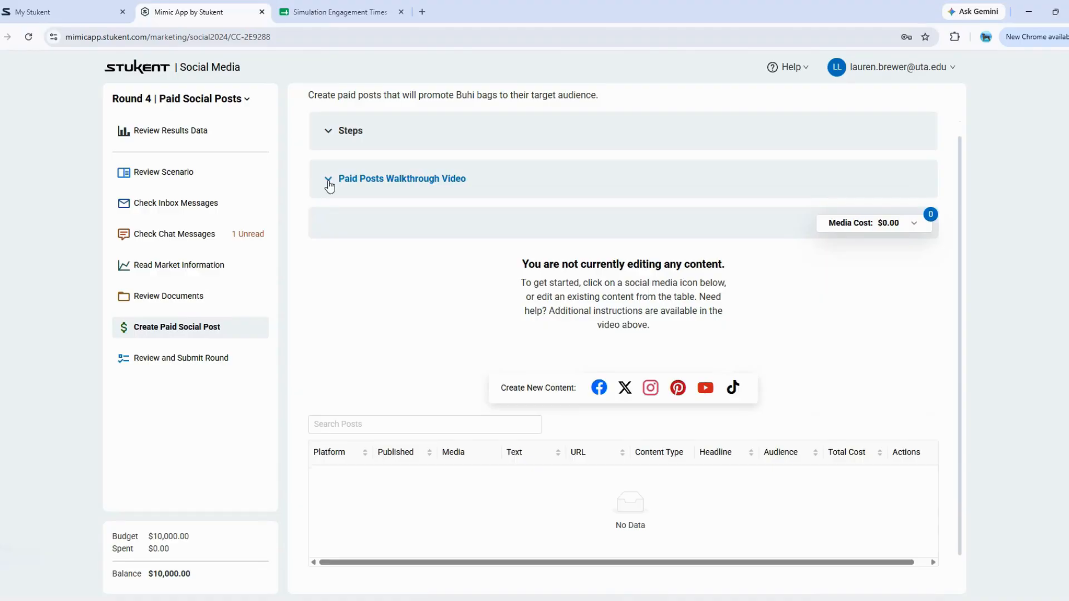
# - Switch to the Simulation Engagement Times spreadsheet and examine City-Hopper Sue and Hipster Mommy Kami, including each persona's Platform 1
pyautogui.click(332, 13)
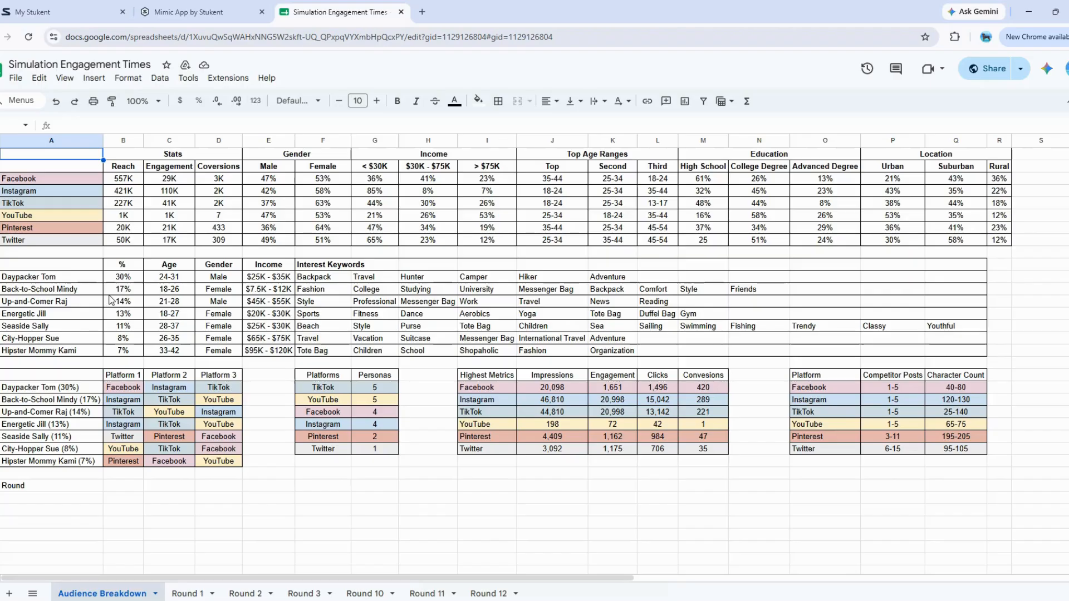
pyautogui.moveTo(0, 339); pyautogui.dragTo(0, 351)
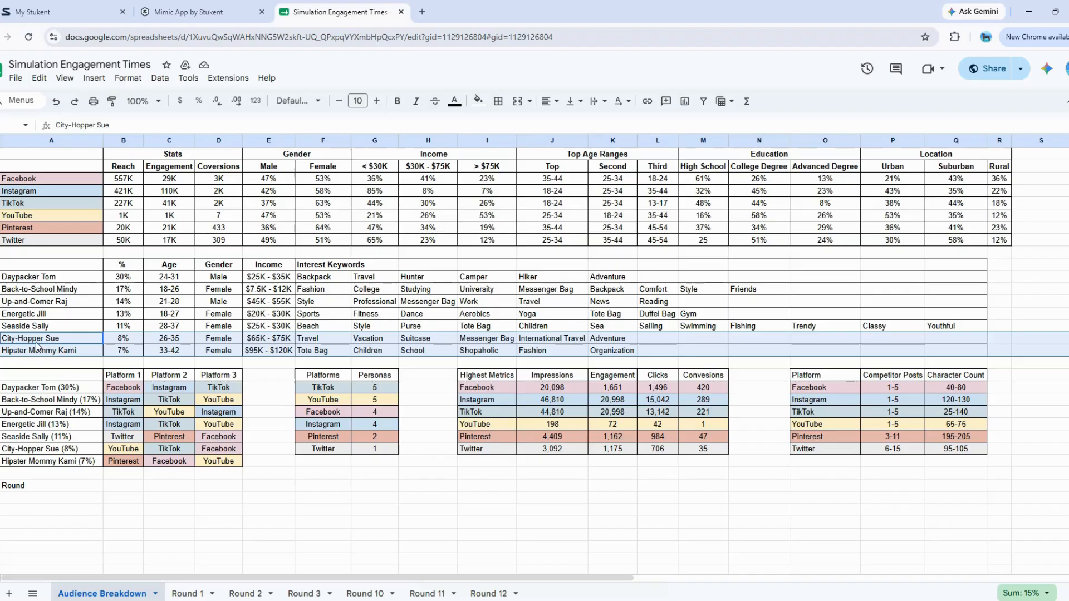
pyautogui.click(31, 452)
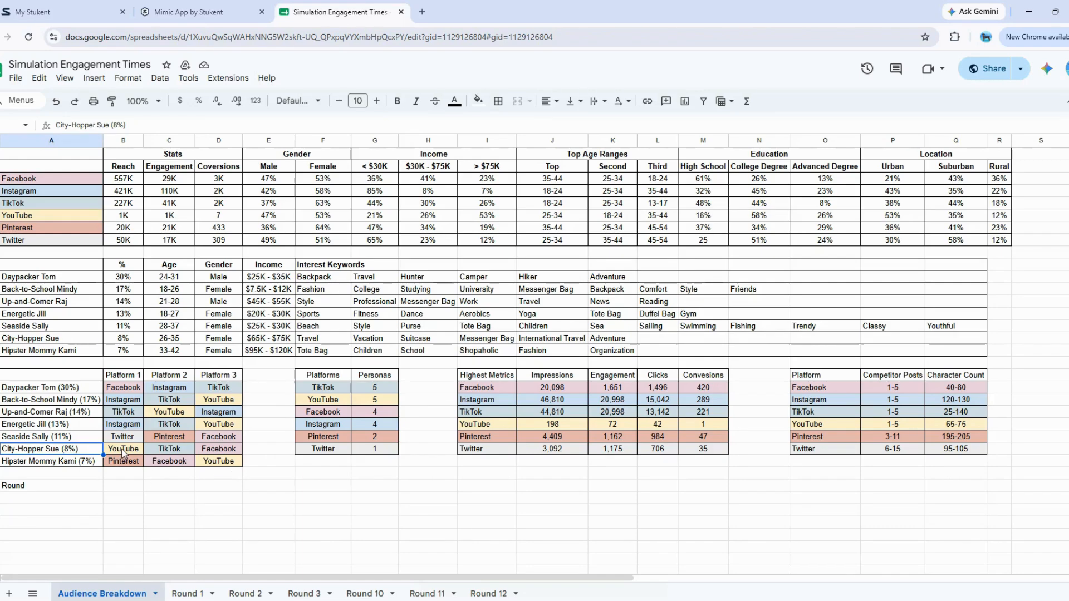
pyautogui.moveTo(123, 450); pyautogui.dragTo(124, 464)
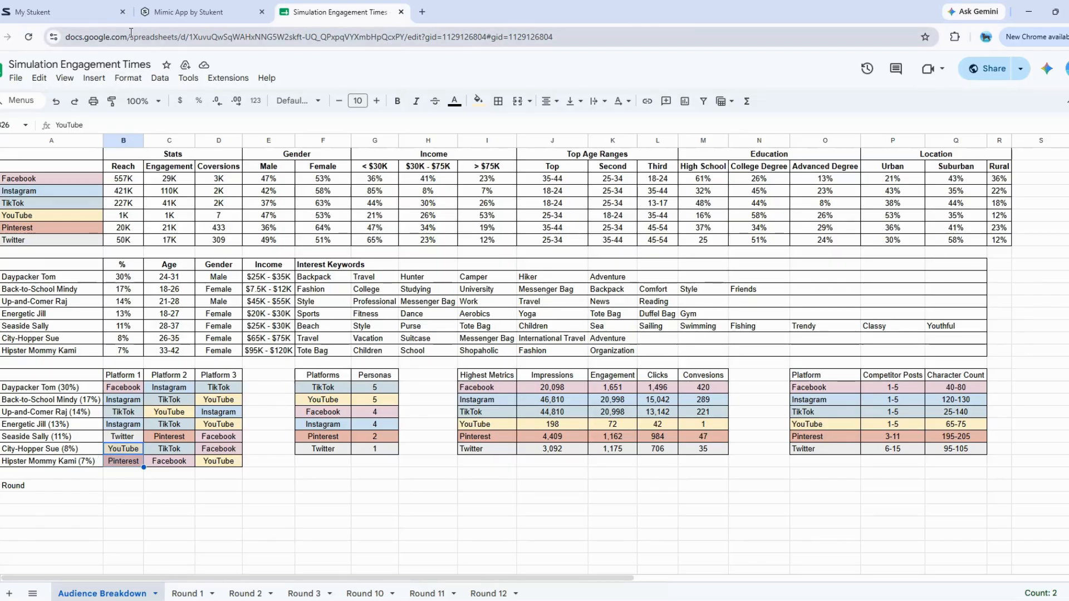
# - Return to the simulation and review the top revenue-generating platforms chart in Reynold's Research Report
pyautogui.click(184, 12)
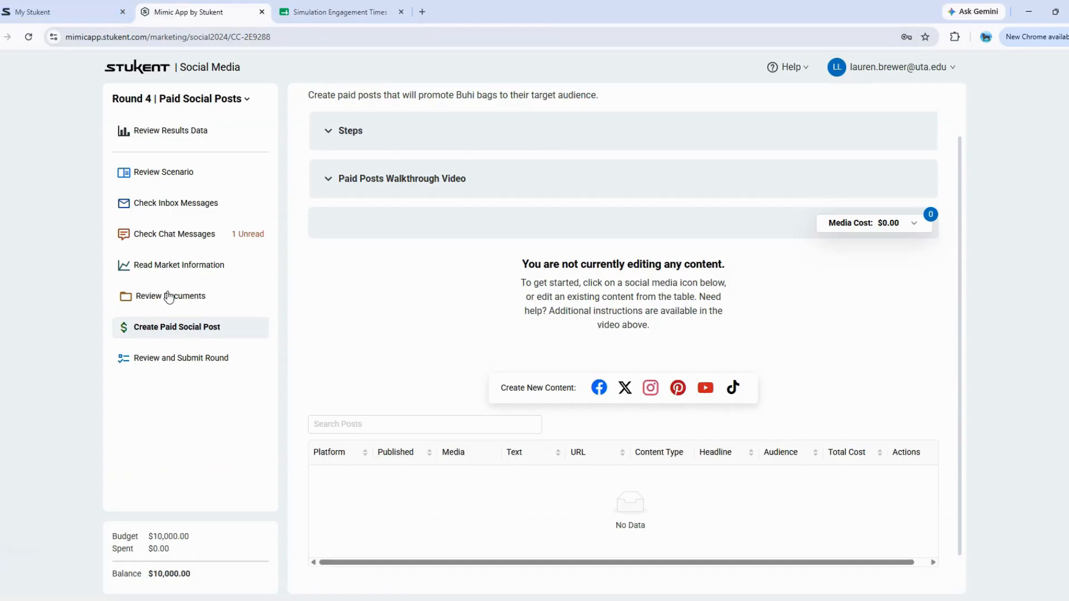
pyautogui.click(174, 290)
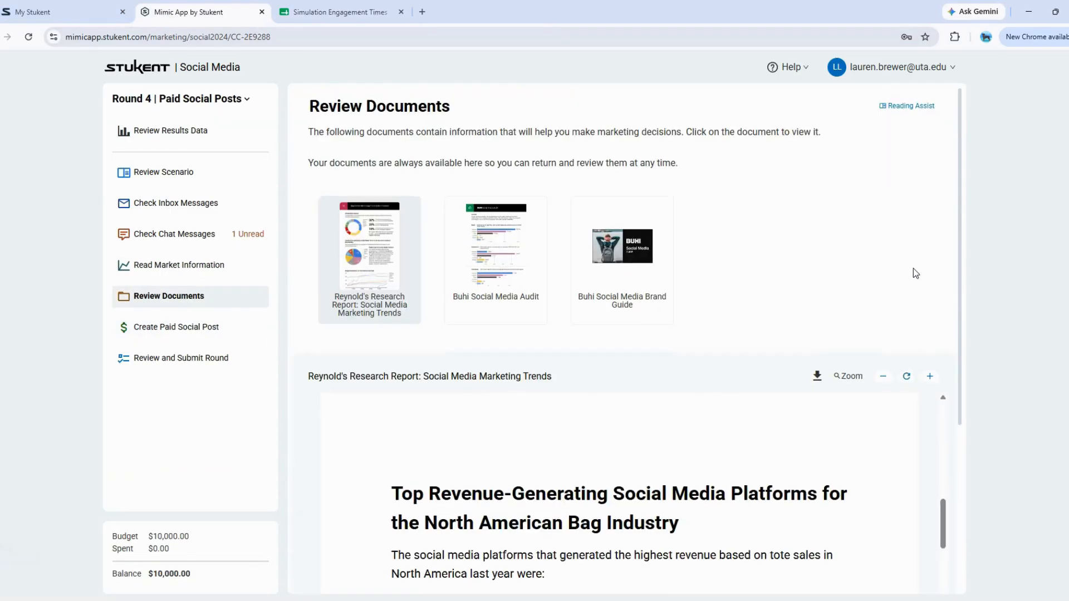
pyautogui.scroll(-3, 913, 268)
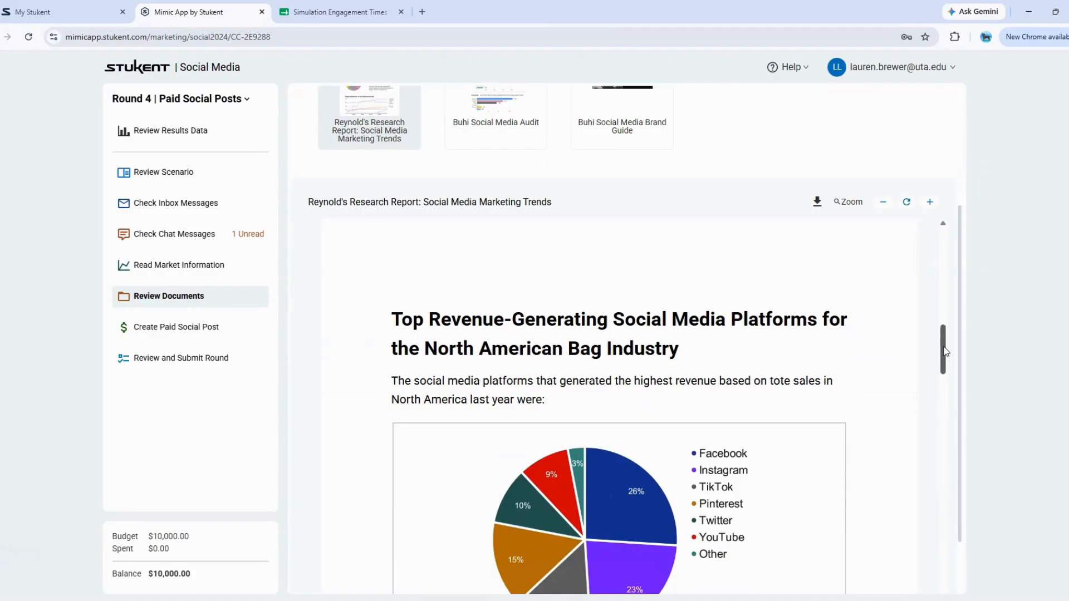
pyautogui.moveTo(945, 351); pyautogui.dragTo(945, 369)
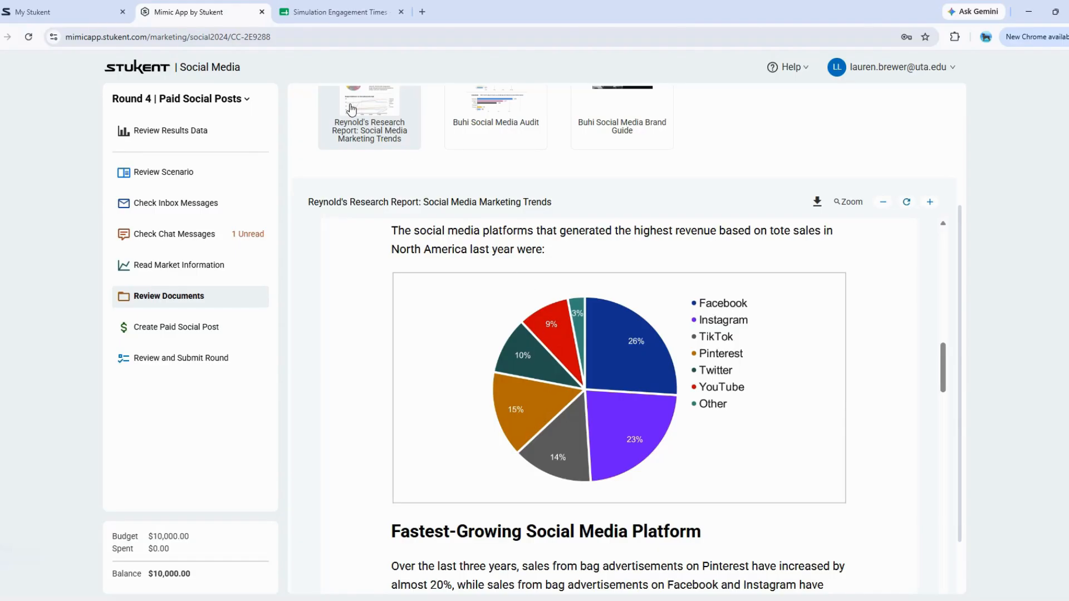
# - Collapse the paid post instructions and start a YouTube video post with the Website Traffic campaign objective
pyautogui.click(171, 330)
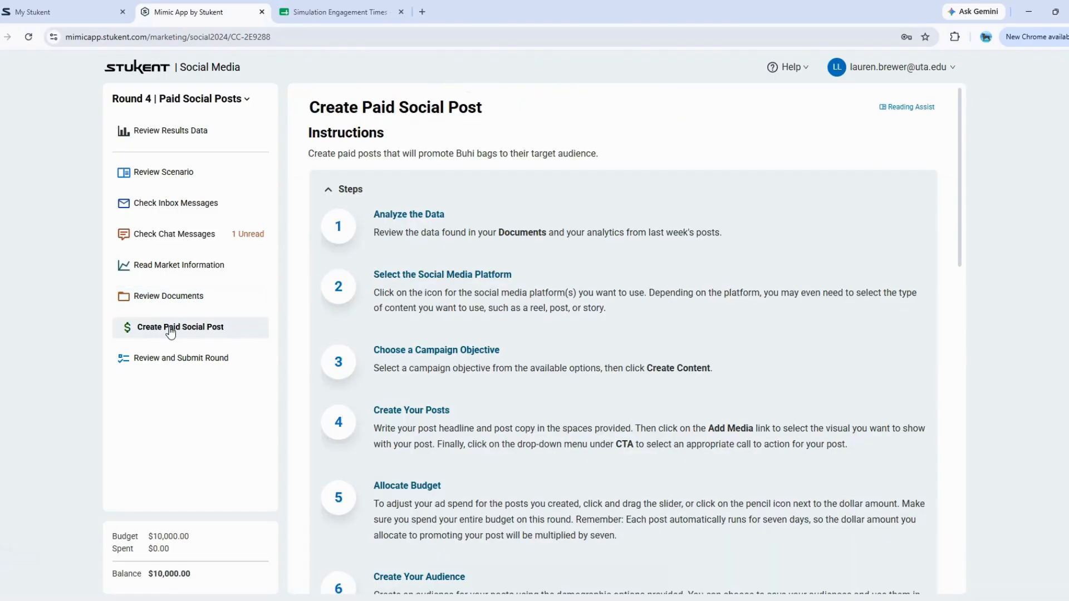
pyautogui.click(329, 191)
pyautogui.click(328, 235)
pyautogui.scroll(-2, 327, 240)
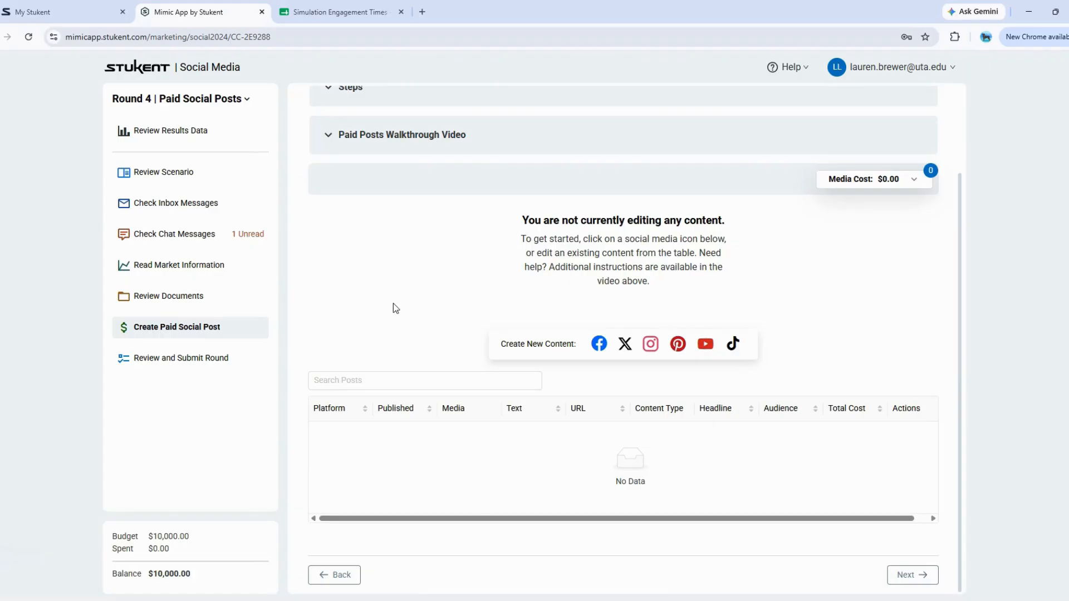
pyautogui.click(706, 346)
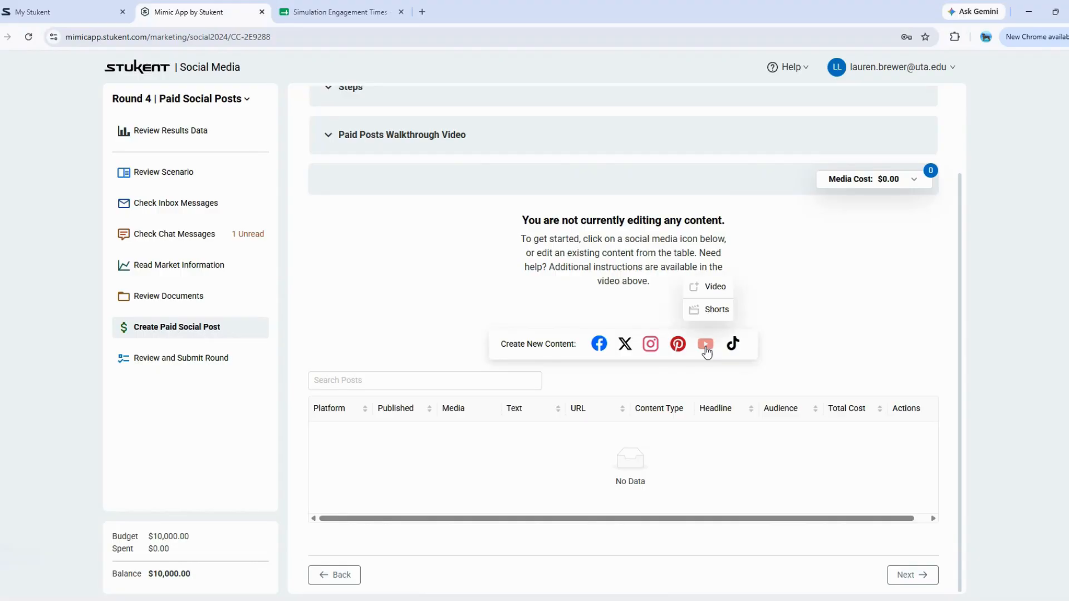
pyautogui.click(712, 290)
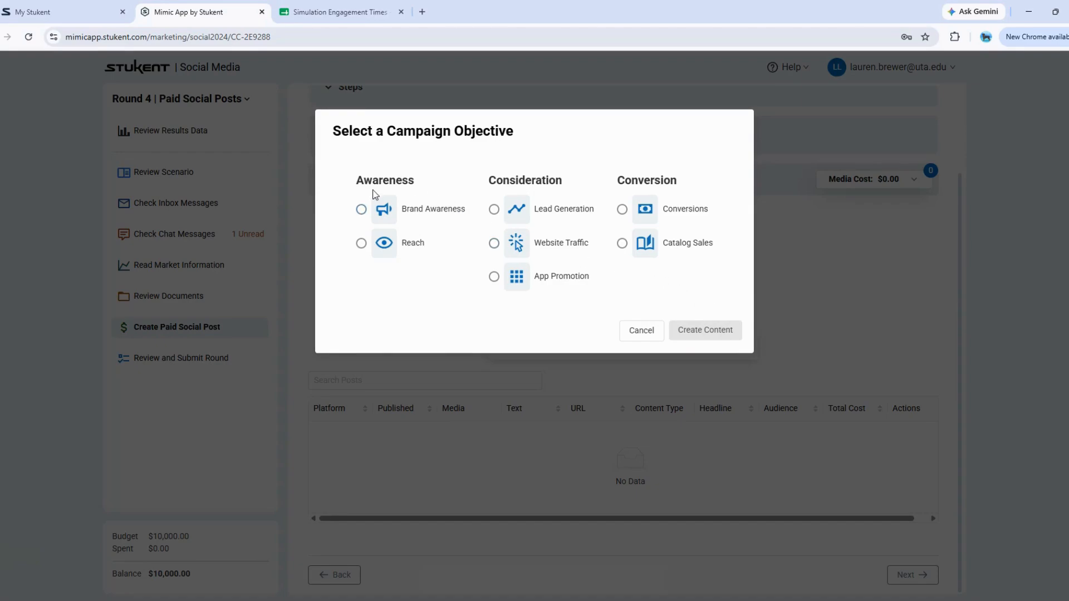
pyautogui.click(548, 249)
pyautogui.click(703, 332)
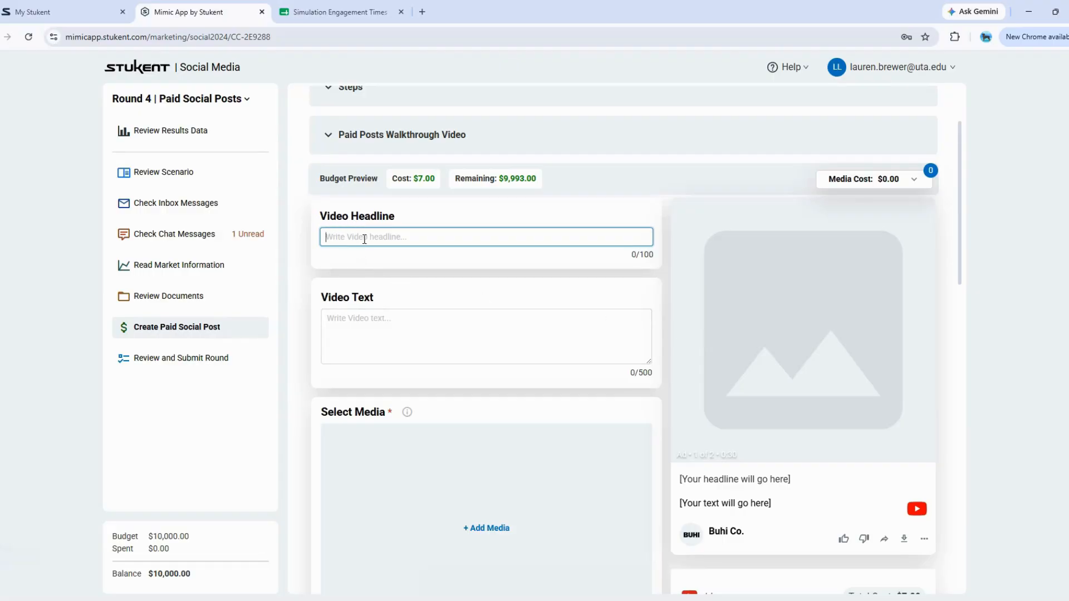
# - Look through the video post form's text, media, CTA, website URL, daily budget and audience sections
pyautogui.scroll(-3, 371, 310)
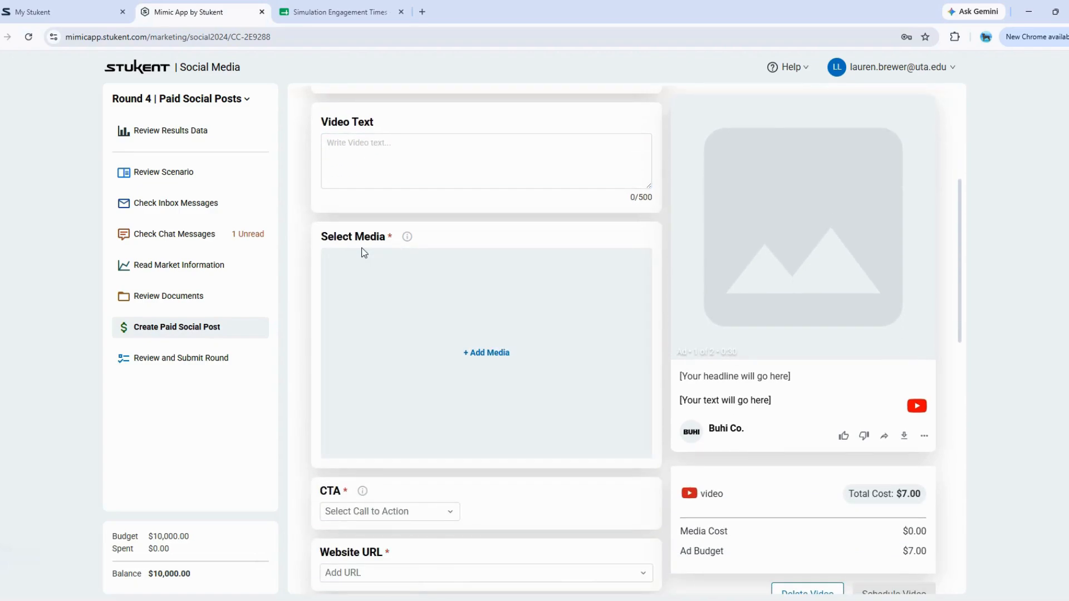
pyautogui.scroll(-4, 363, 254)
pyautogui.moveTo(363, 264)
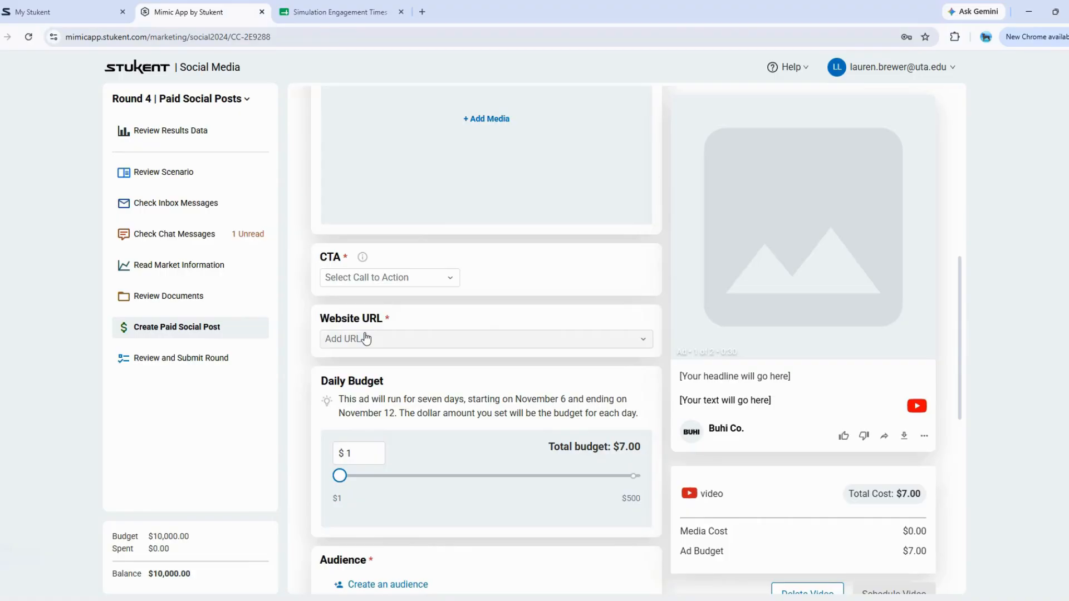
pyautogui.scroll(-2, 366, 338)
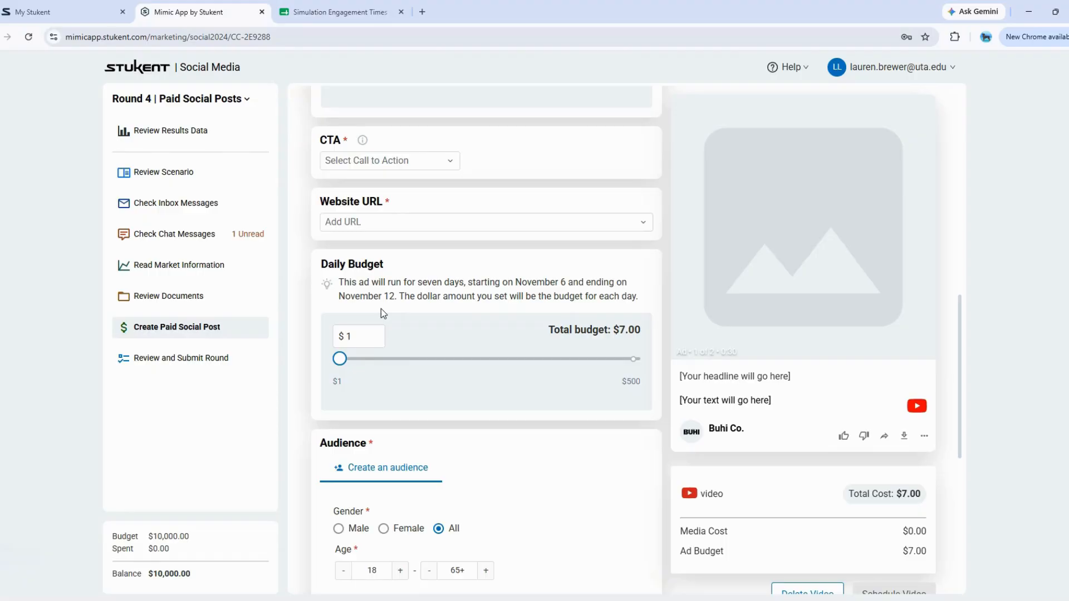
pyautogui.scroll(-3, 381, 312)
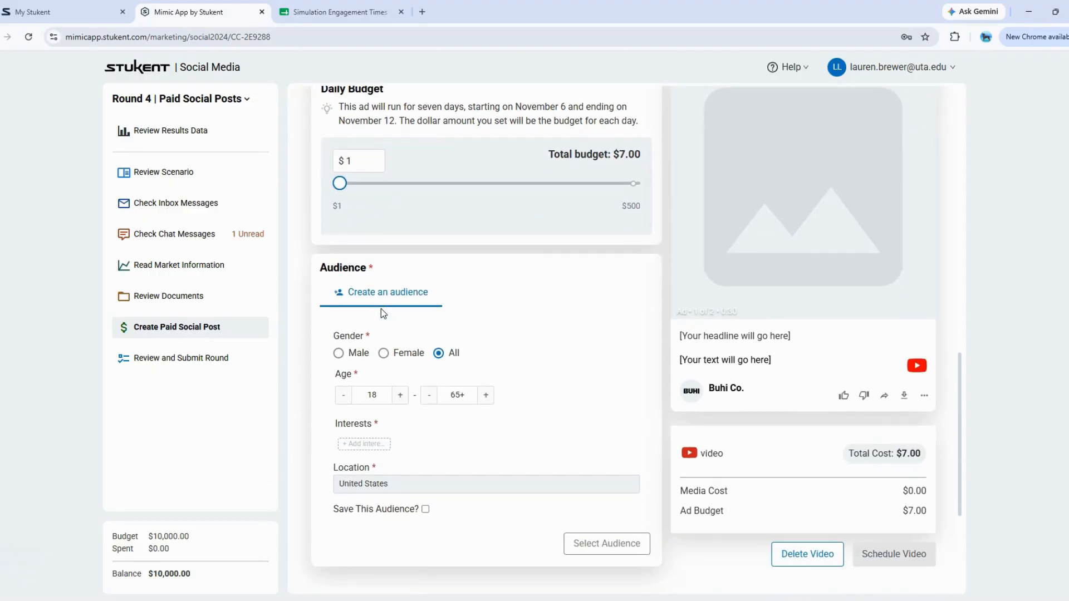
pyautogui.scroll(9, 380, 309)
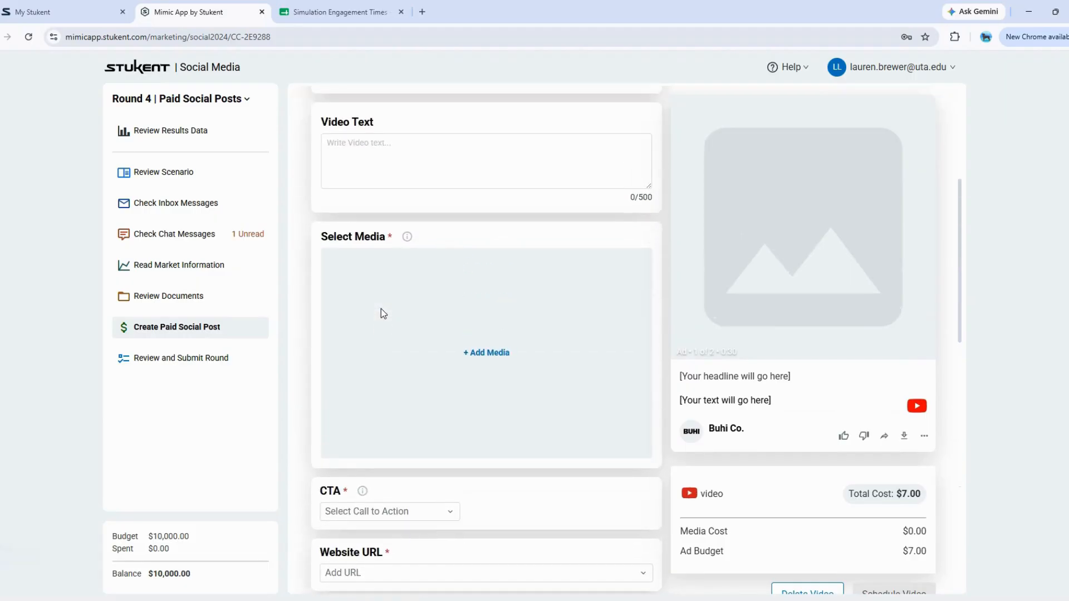
# - Search the media library for "city map walk" and add the City Map Walk video to the post
pyautogui.click(448, 346)
pyautogui.click(893, 128)
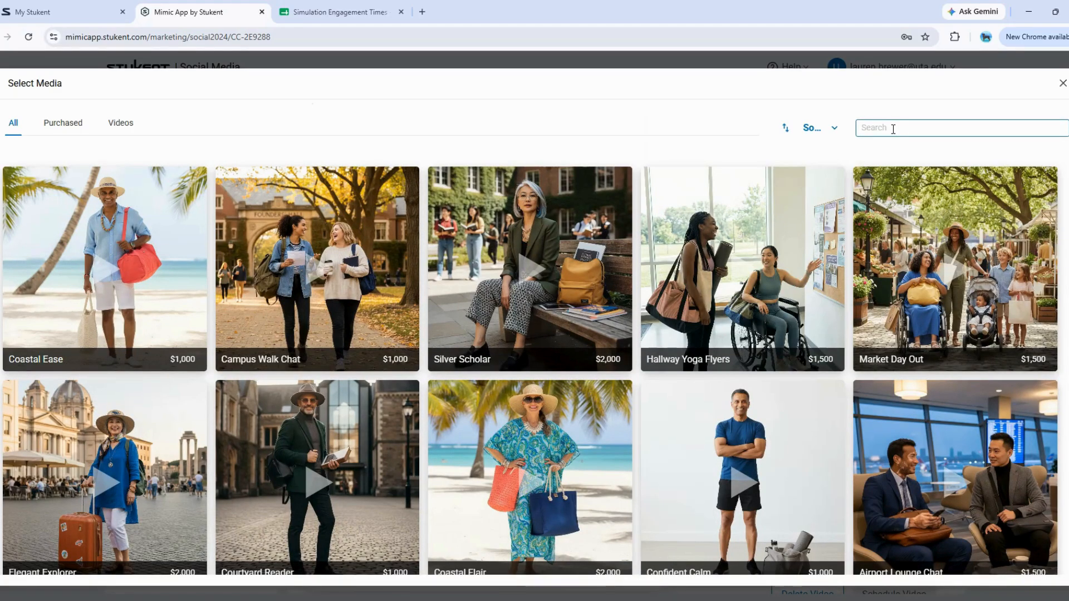
pyautogui.write('c')
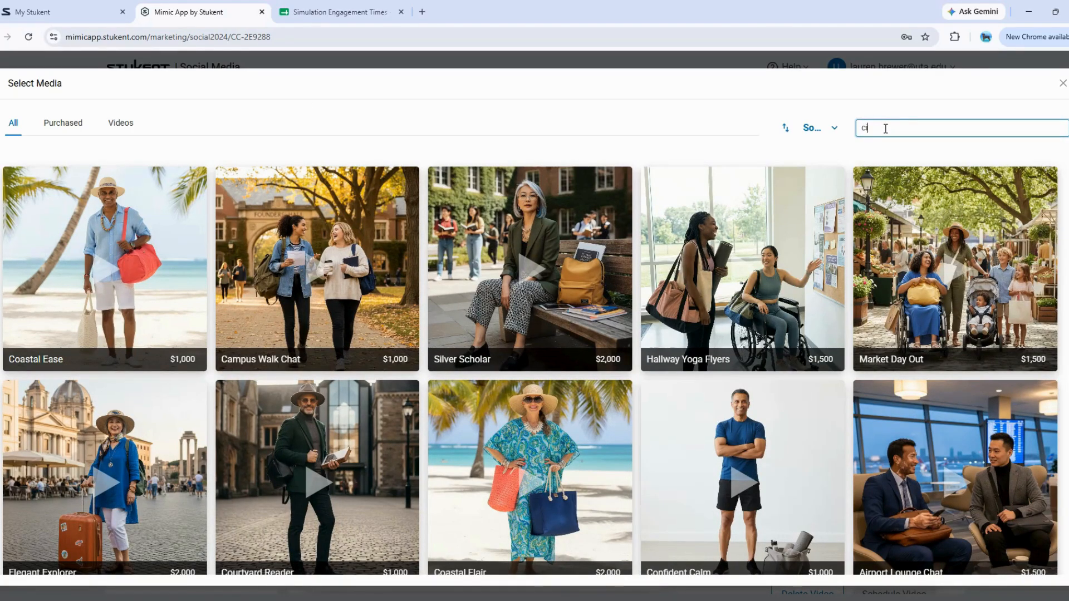
pyautogui.write('ity map walk')
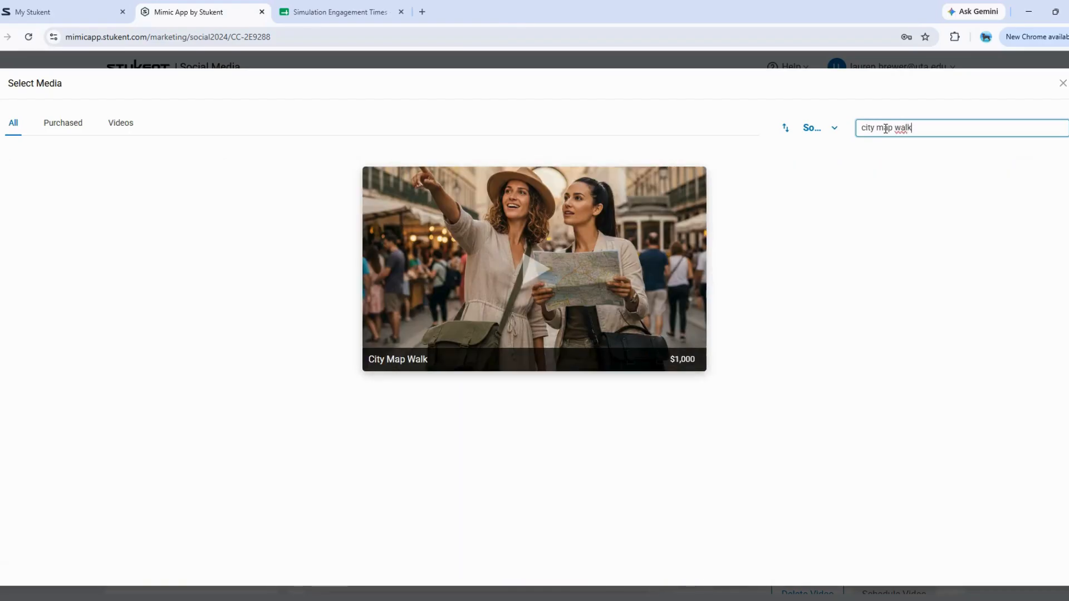
pyautogui.moveTo(611, 260)
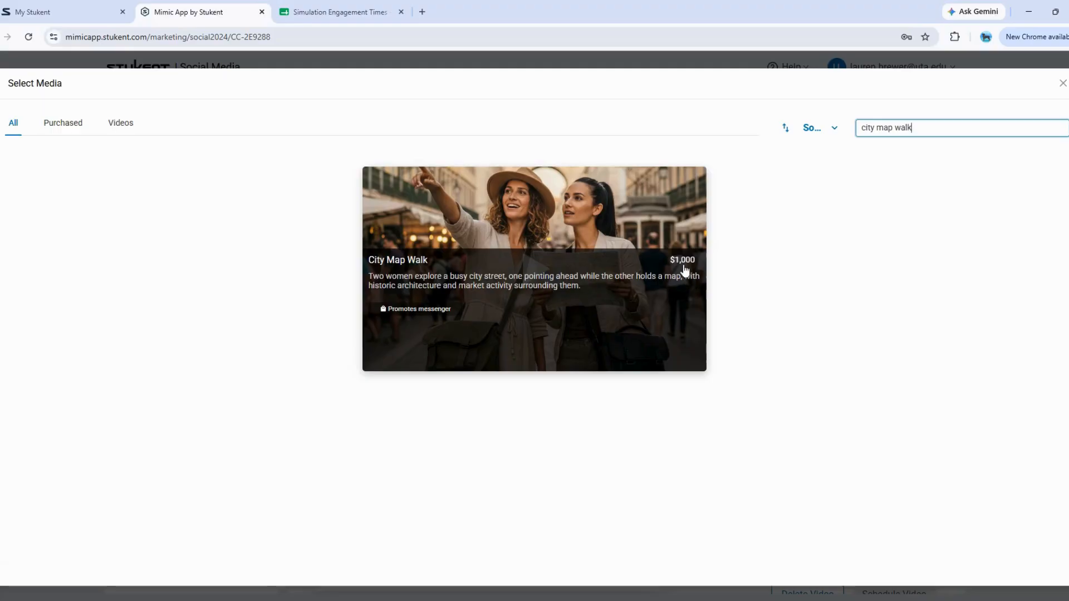
pyautogui.click(532, 288)
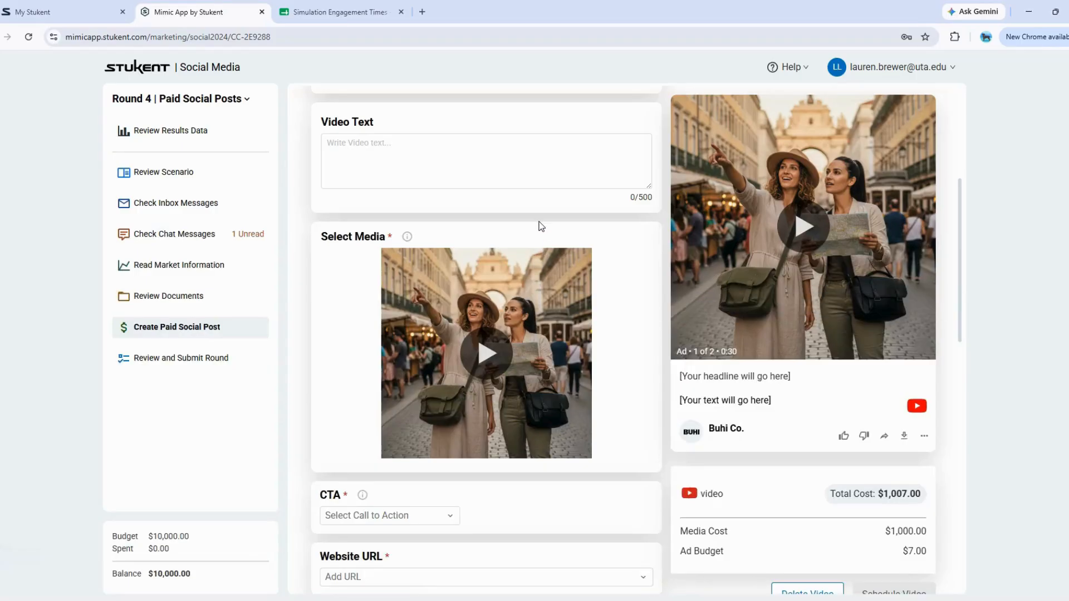
pyautogui.moveTo(528, 391)
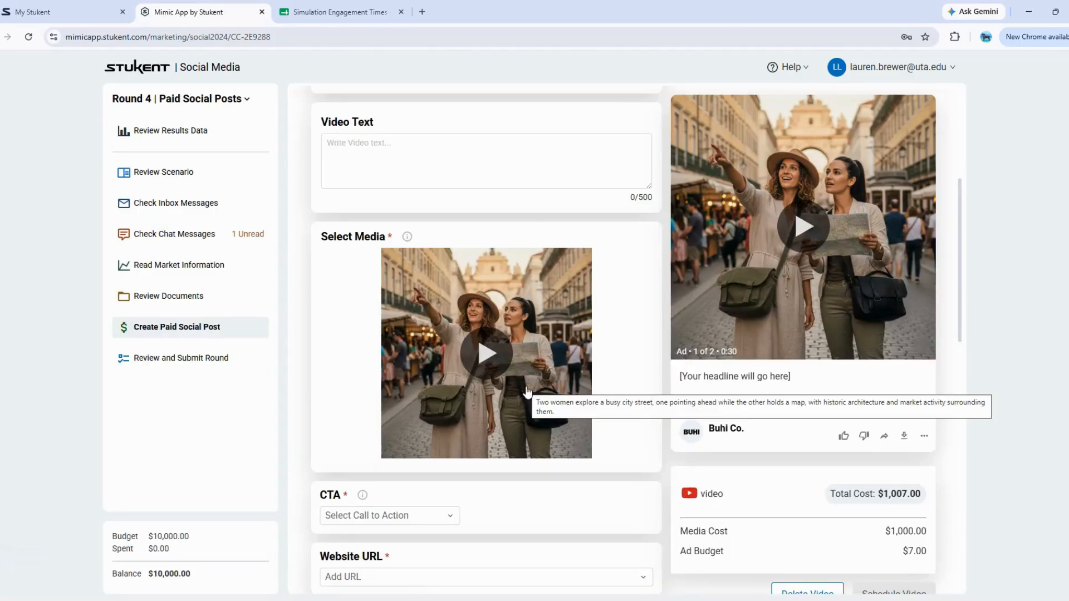
# - Set the video headline "Adventure Starts Downtown" and text "Planning your next city adventure? The Bahamas Tote keeps your essentials organized in style. Where will you explore next?"
pyautogui.scroll(3, 522, 335)
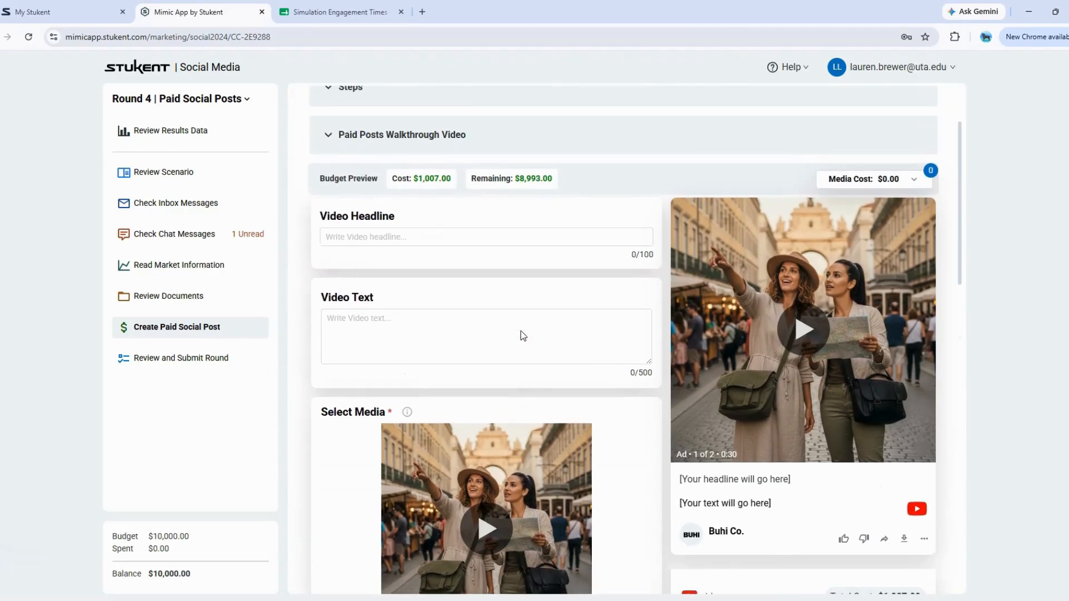
pyautogui.click(411, 238)
pyautogui.click(386, 318)
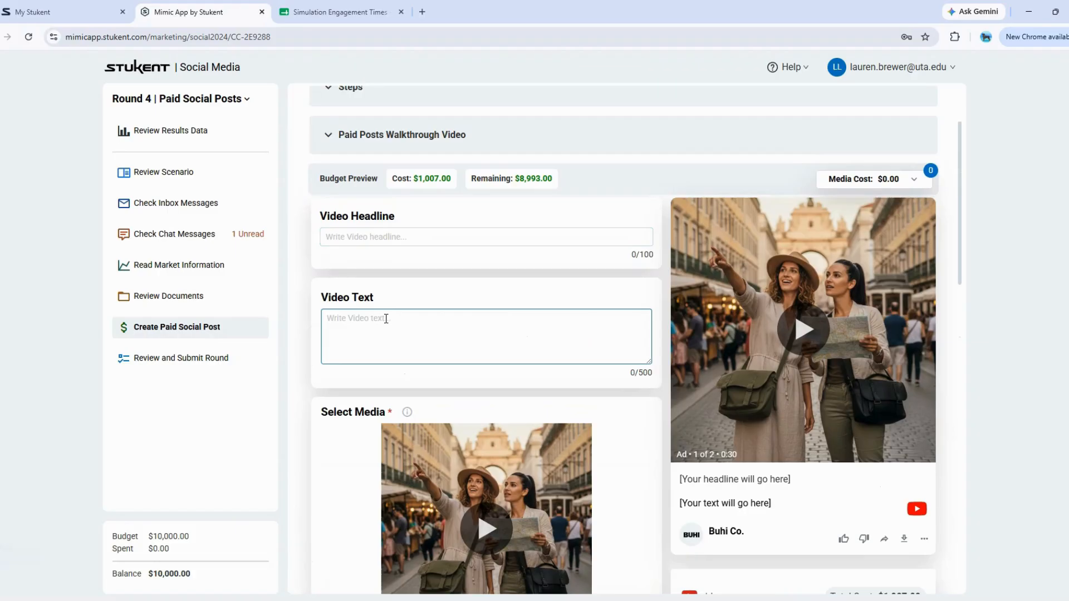
pyautogui.click(952, 386)
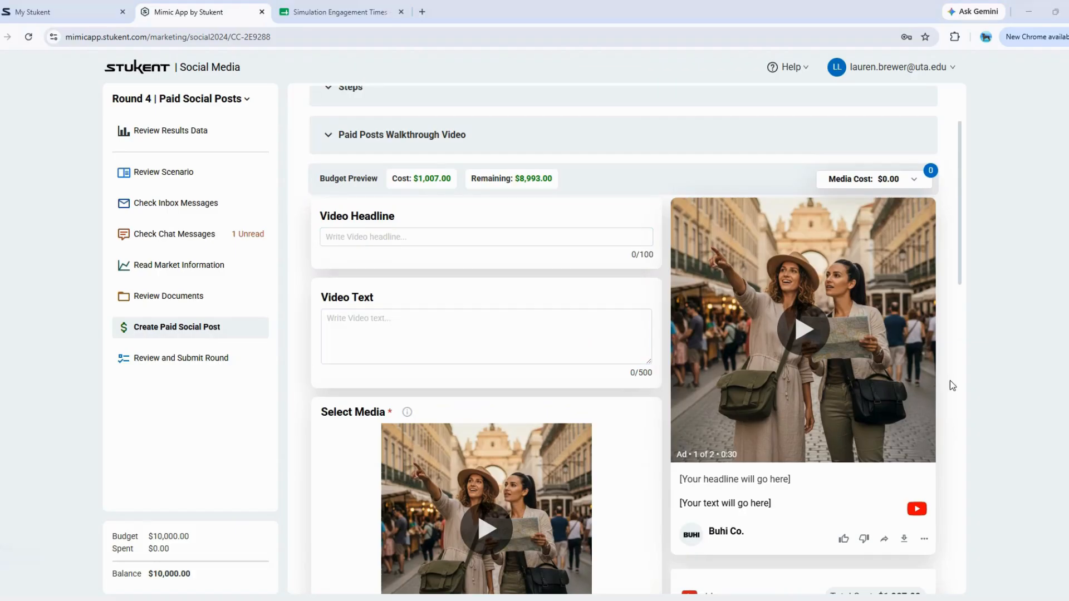
pyautogui.click(545, 234)
pyautogui.write('Adventure Starts Downtown')
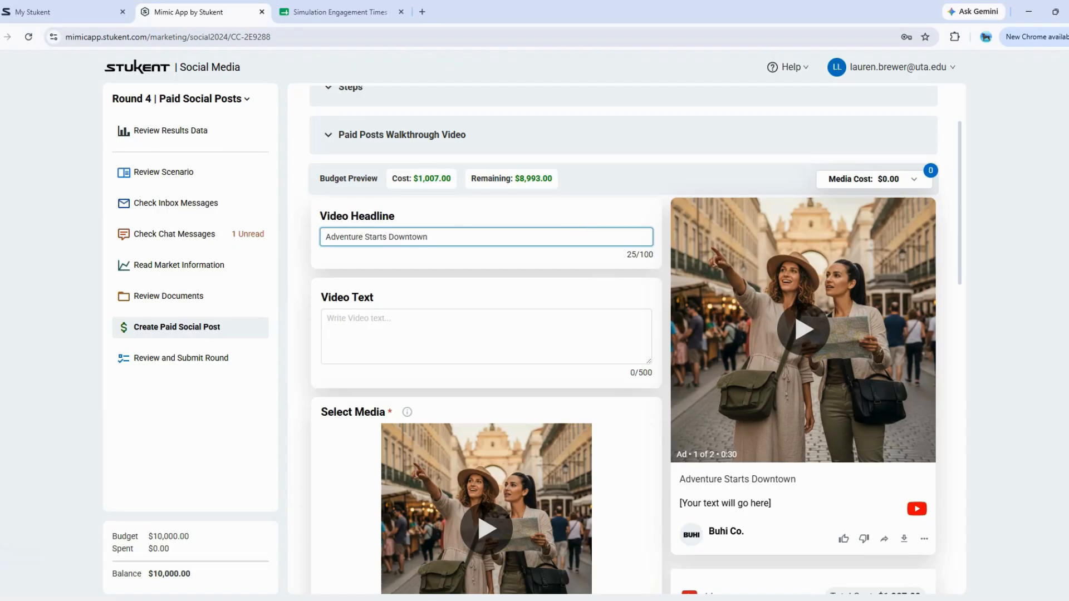
pyautogui.click(433, 321)
pyautogui.write('Planning your next city adventure? The Bahamas Tote keeps your essentials organized in style. Where will you explore next?')
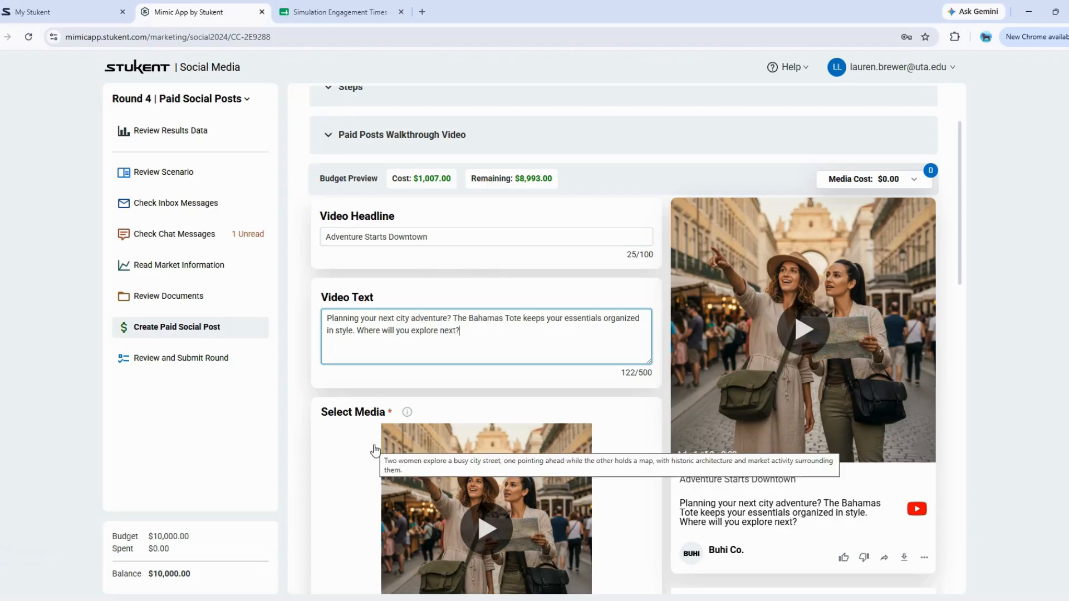
# - Set the video post's call to action to Learn More and its website URL to buhi.com/bahamas/tote
pyautogui.scroll(-6, 385, 393)
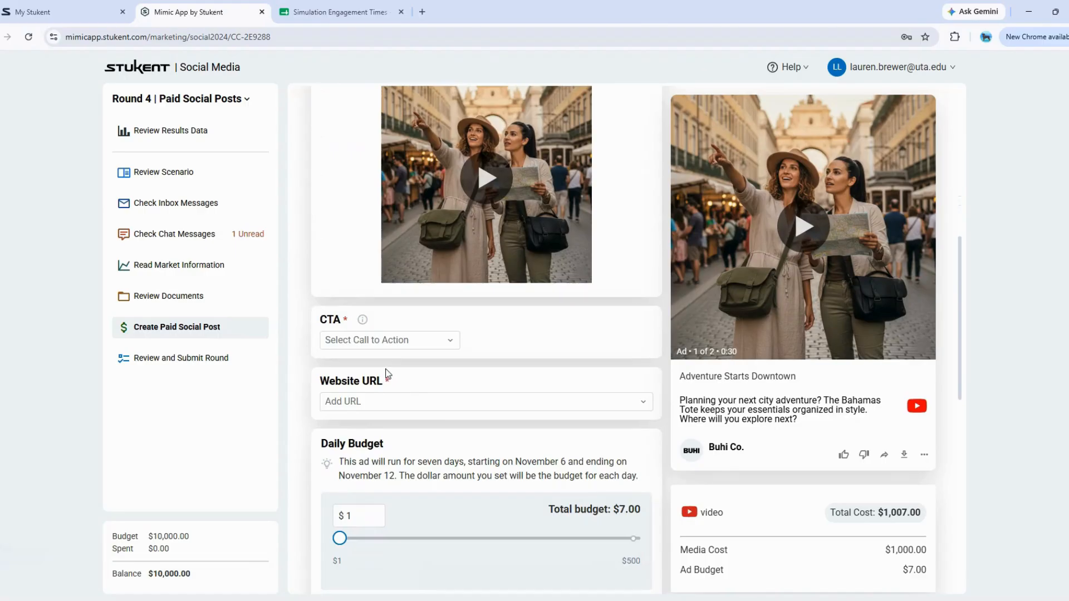
pyautogui.click(381, 346)
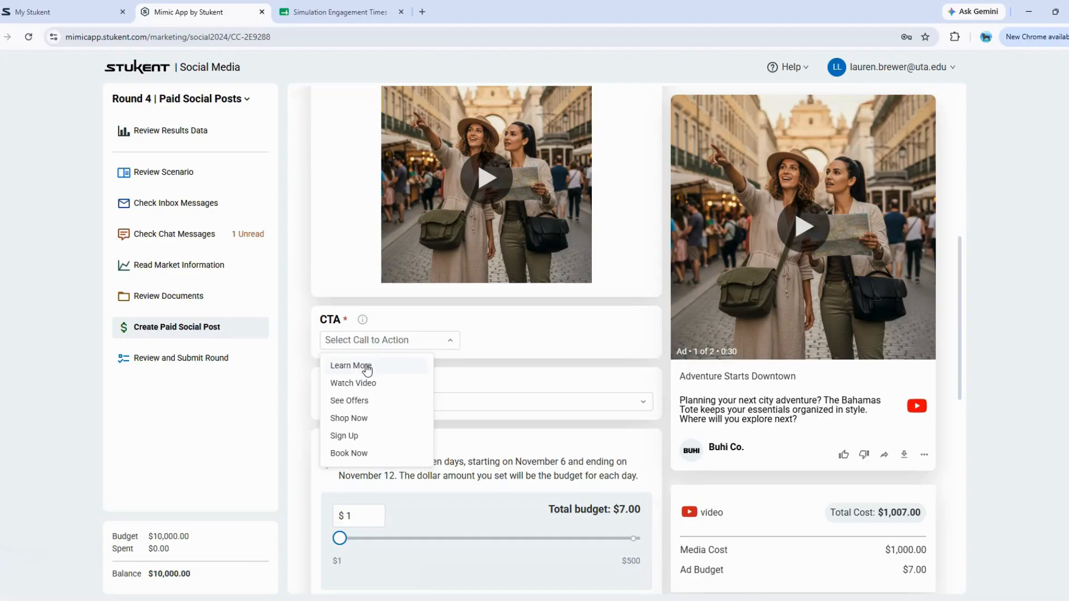
pyautogui.click(367, 366)
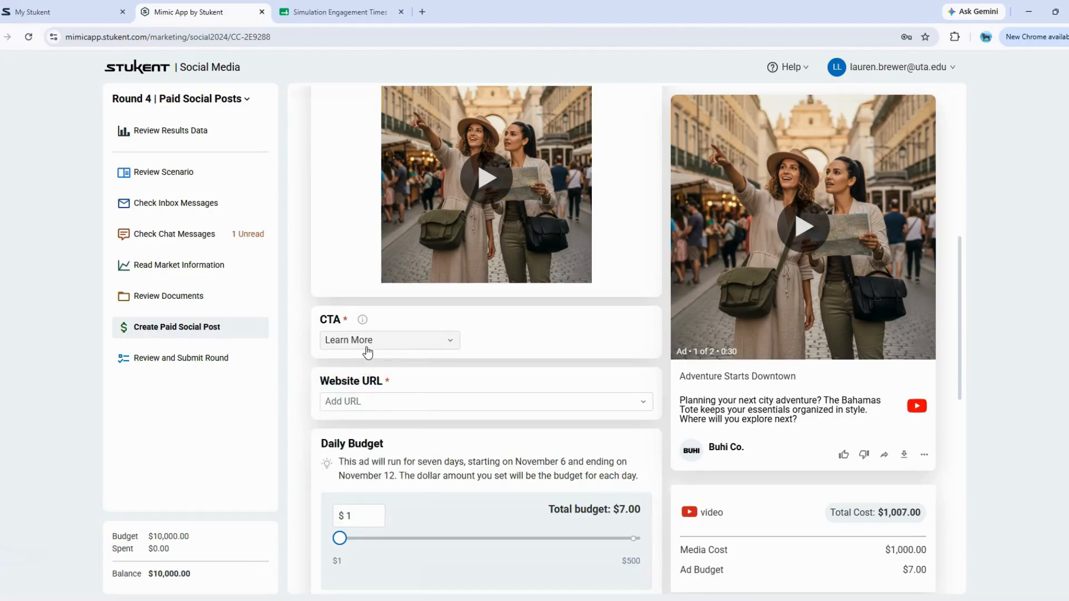
pyautogui.scroll(4, 366, 351)
pyautogui.click(493, 206)
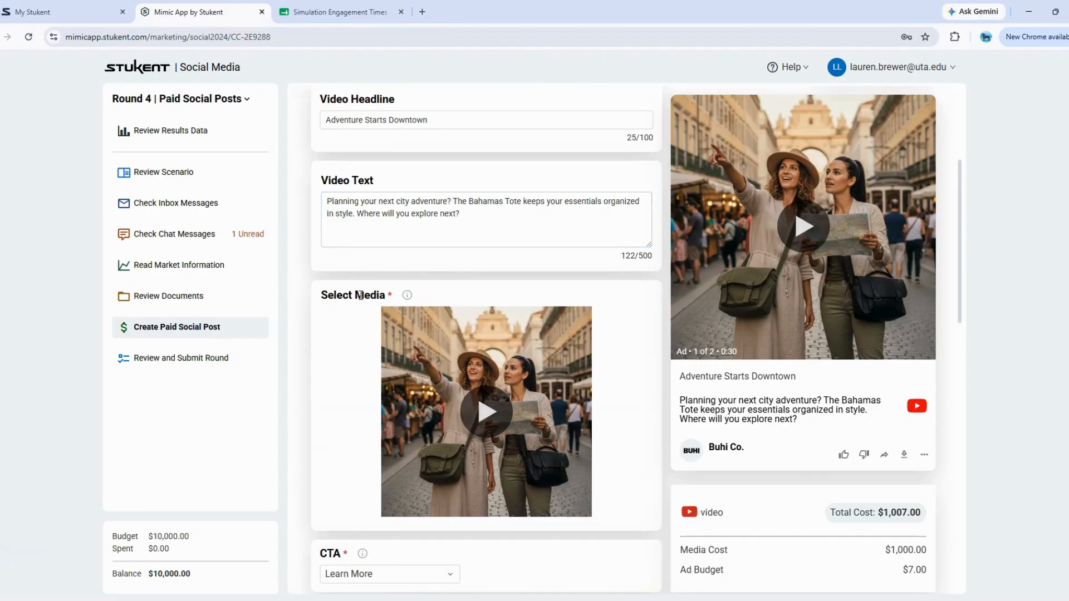
pyautogui.scroll(-5, 358, 293)
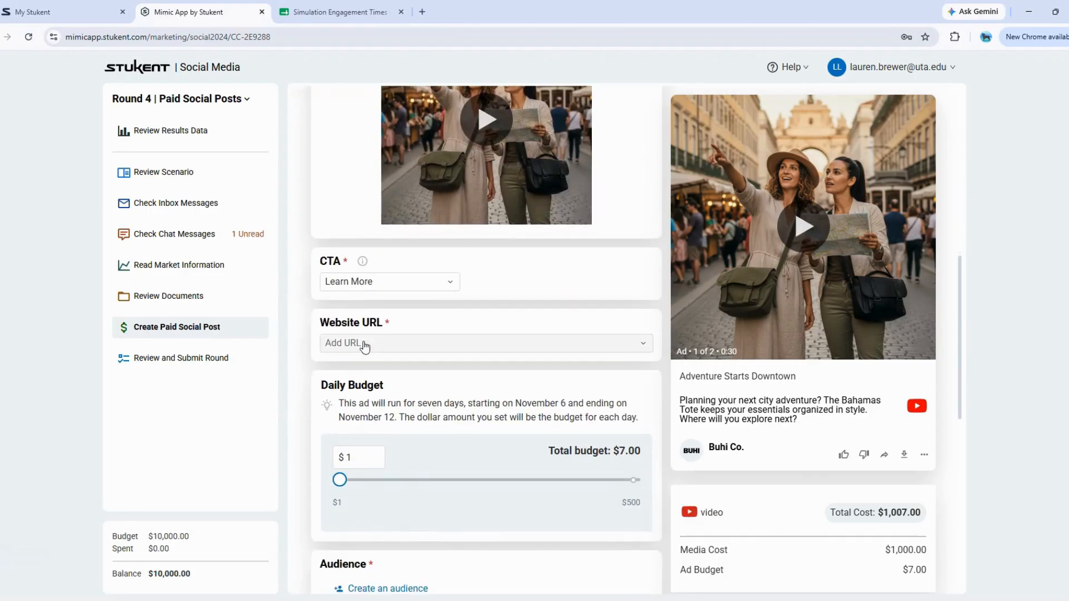
pyautogui.click(364, 343)
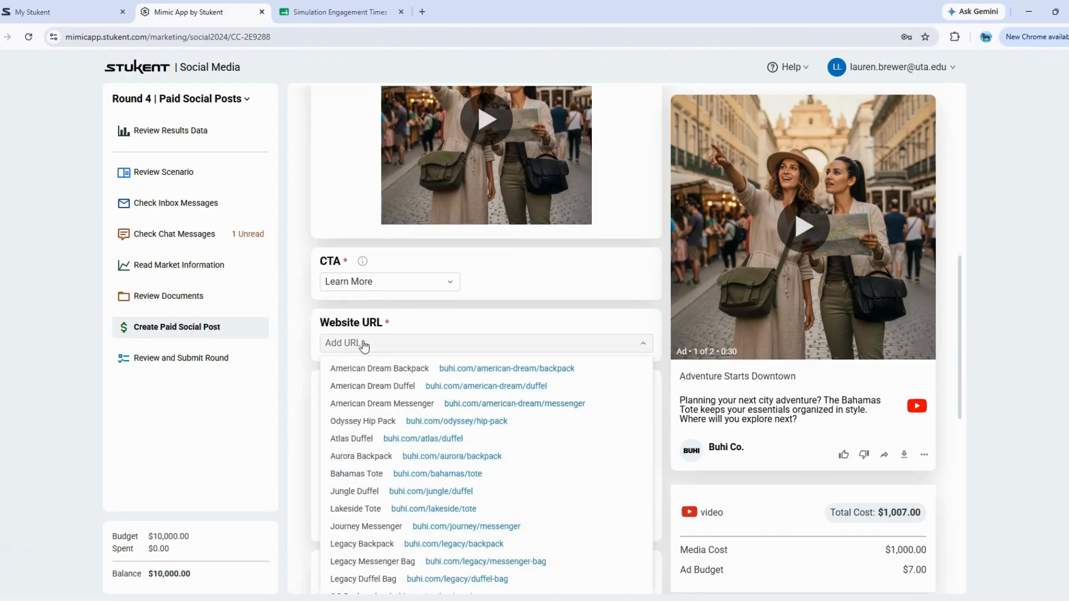
pyautogui.click(370, 475)
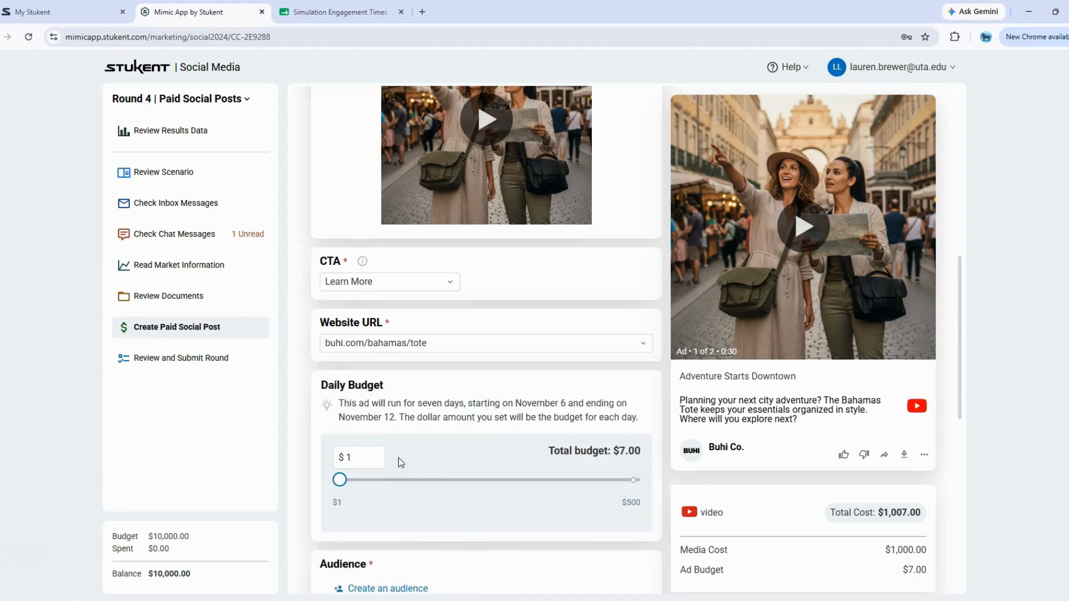
# - Check the video text length against the recommended character count per channel in the Buhi Social Media Audit
pyautogui.scroll(5, 443, 415)
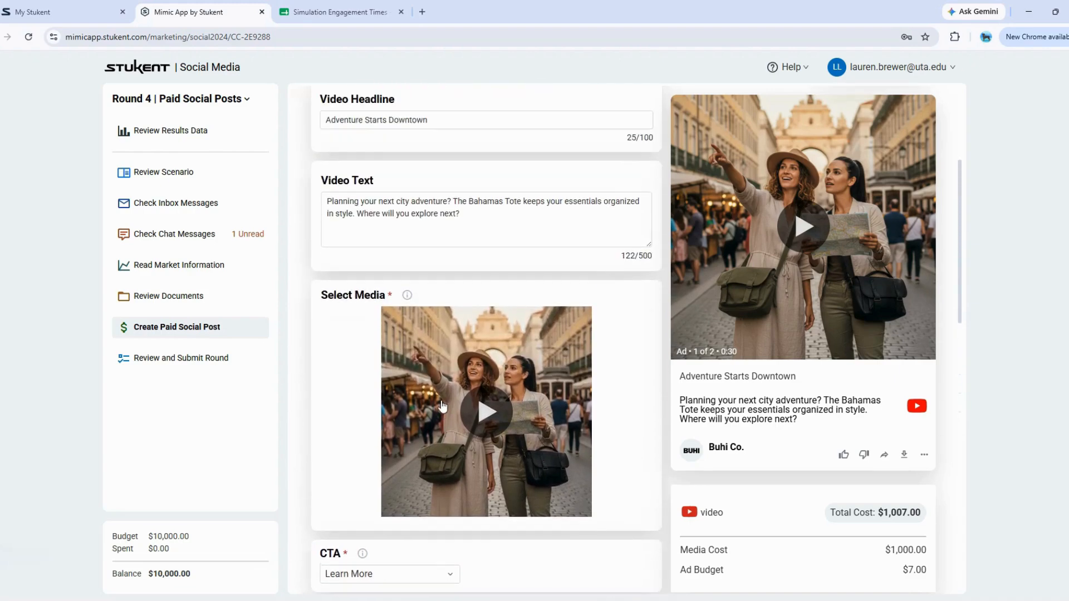
pyautogui.click(358, 213)
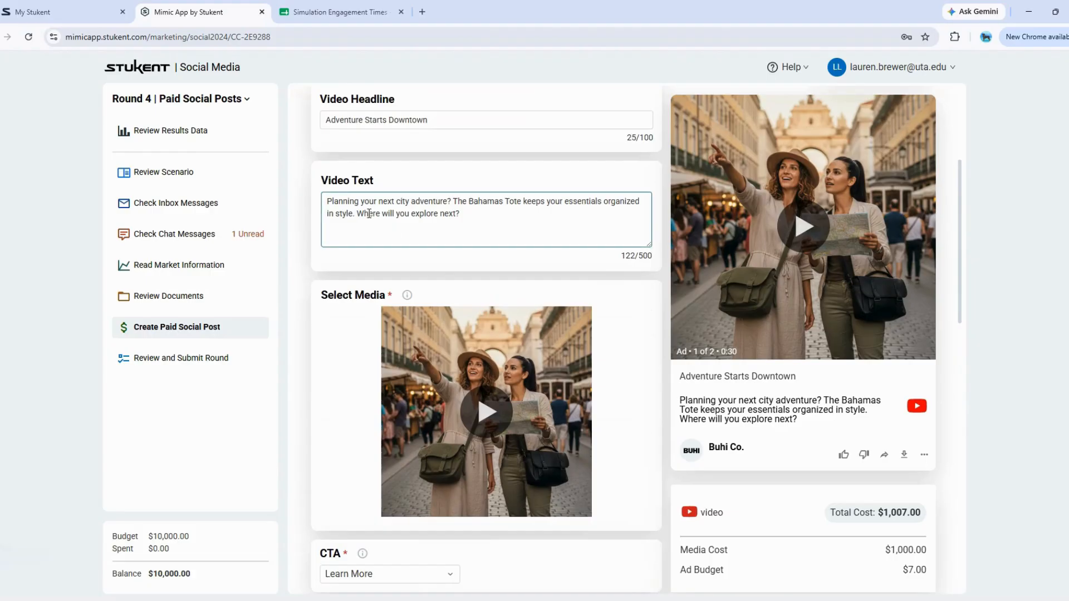
pyautogui.click(311, 196)
pyautogui.click(445, 205)
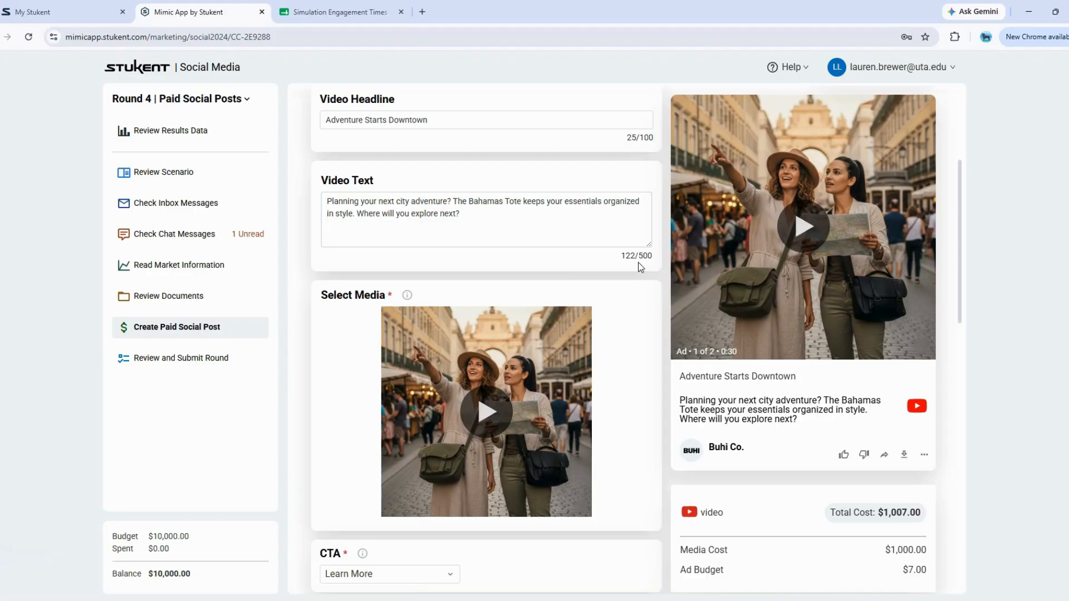
pyautogui.click(187, 301)
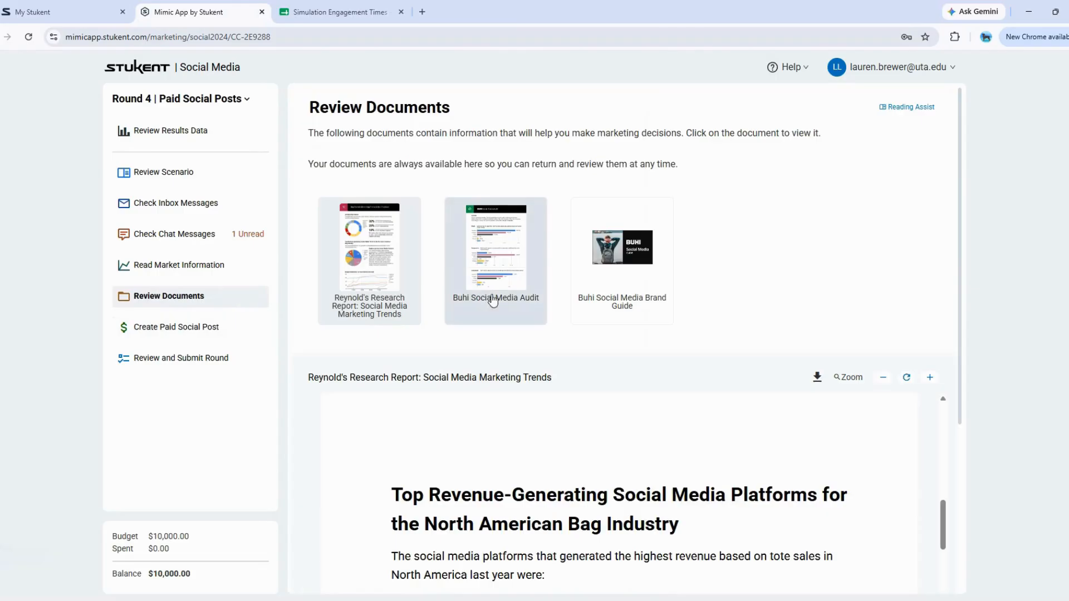
pyautogui.click(492, 273)
pyautogui.scroll(-4, 958, 246)
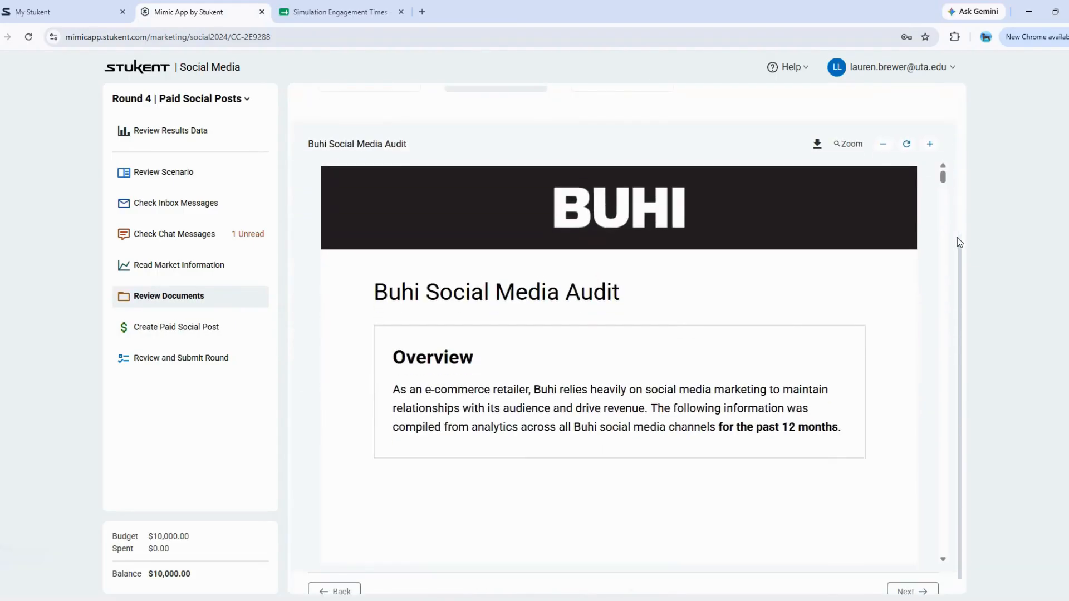
pyautogui.moveTo(943, 177); pyautogui.dragTo(943, 537)
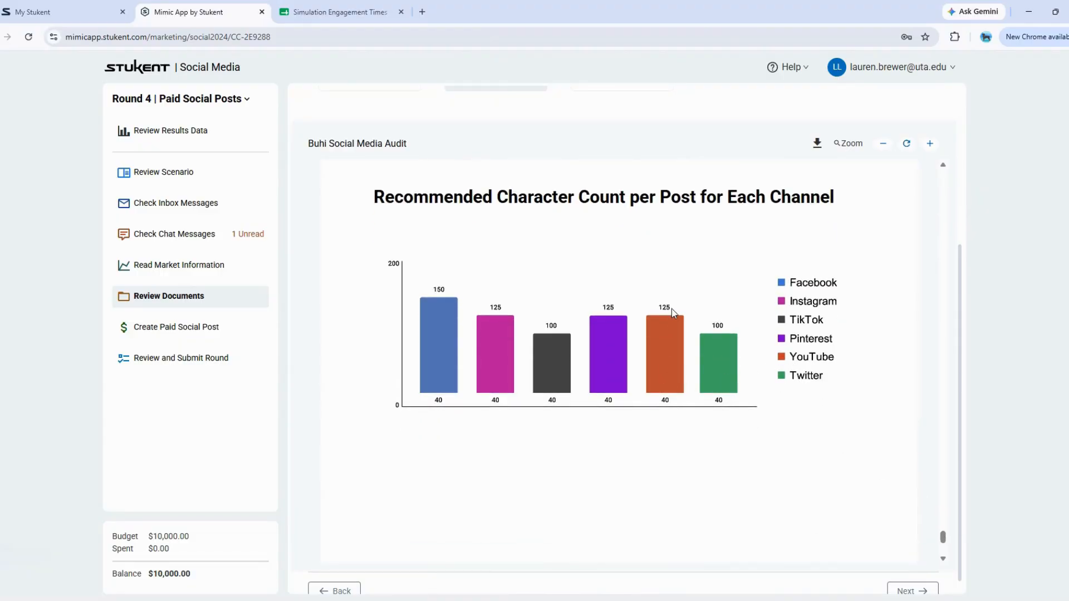
# - Return to the paid social post draft and collapse its steps and walkthrough video sections
pyautogui.click(257, 333)
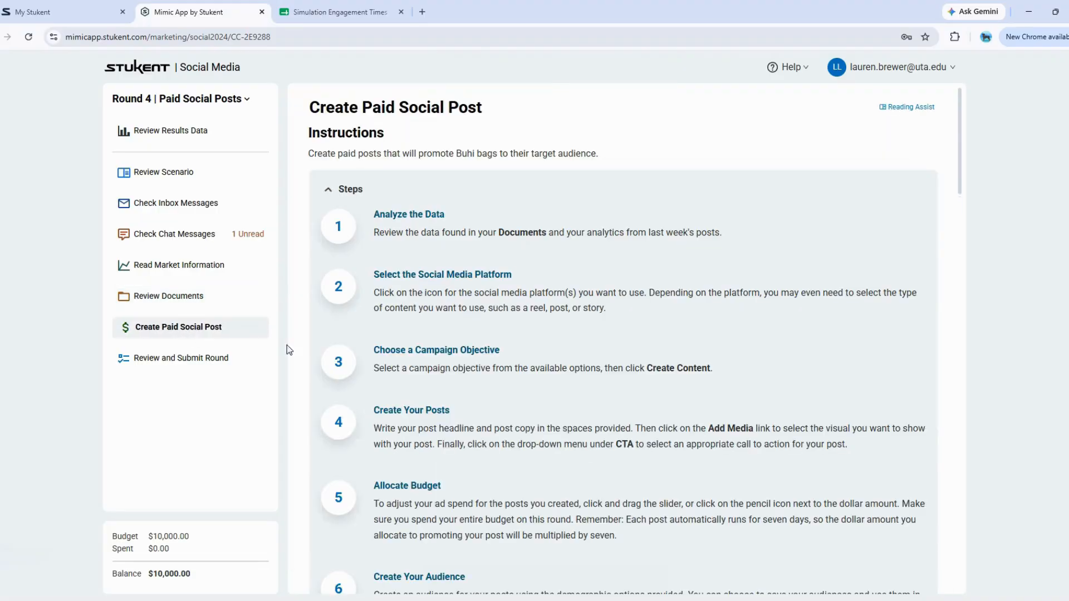
pyautogui.click(319, 193)
pyautogui.click(327, 237)
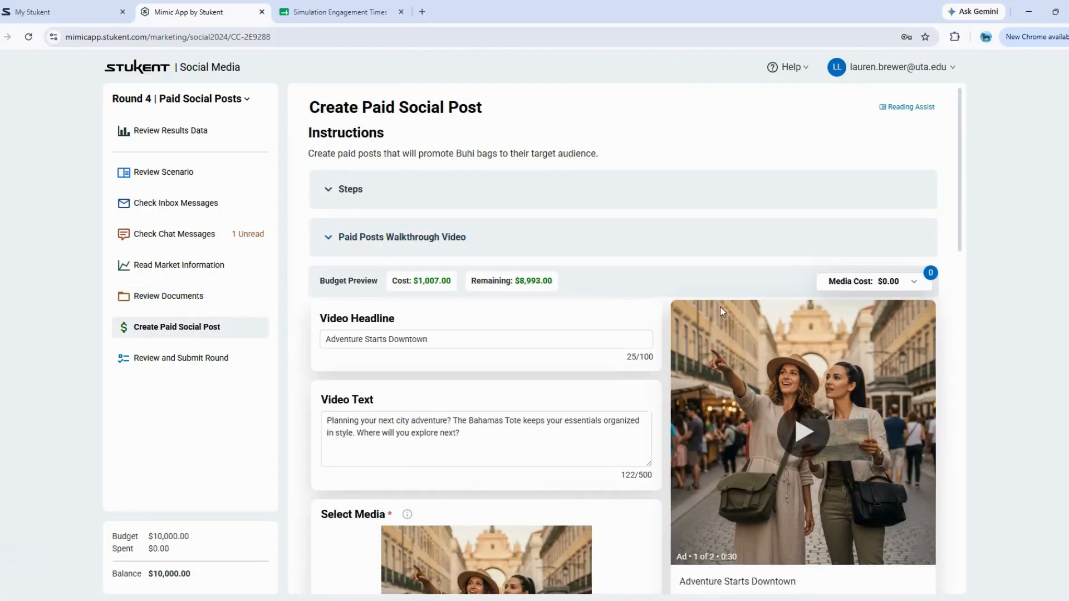
# - Review the seven-day ad run note and set the video post's daily budget to $250
pyautogui.scroll(-3, 639, 392)
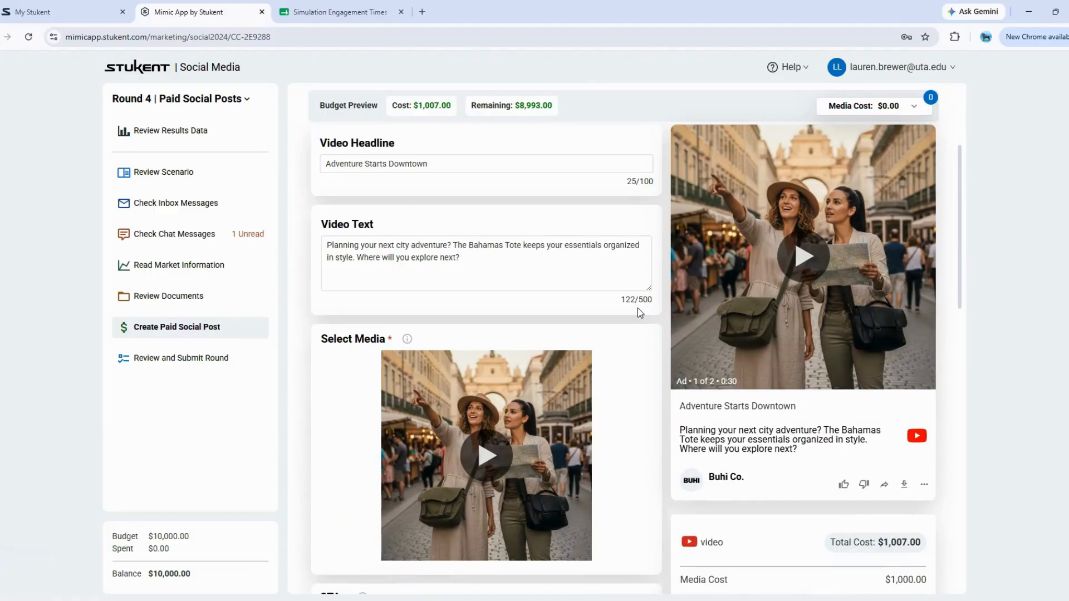
pyautogui.scroll(-8, 637, 308)
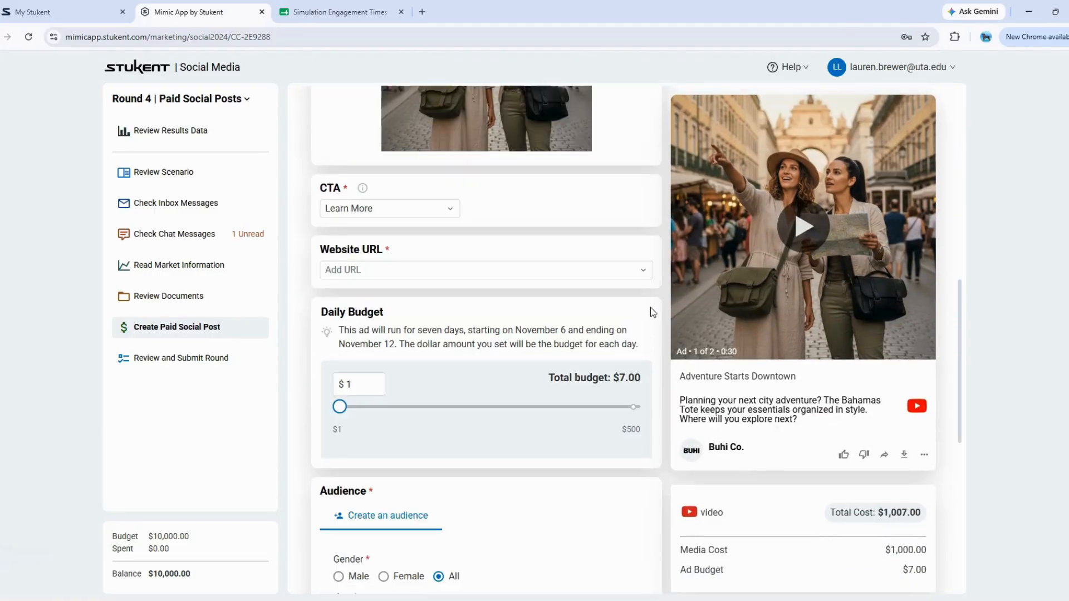
pyautogui.scroll(-1, 650, 309)
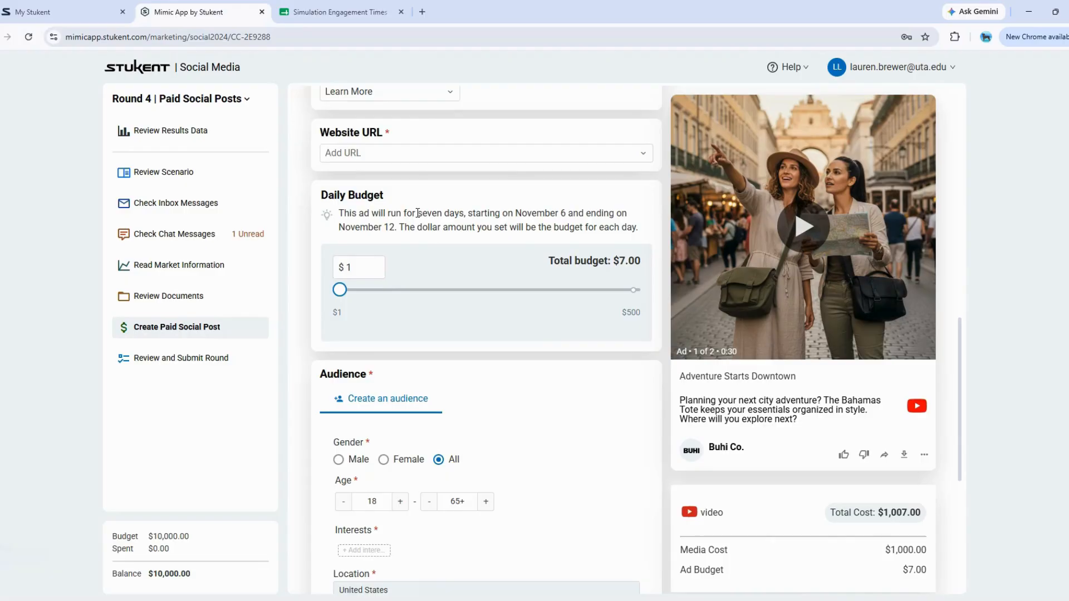
pyautogui.moveTo(417, 214); pyautogui.dragTo(464, 216)
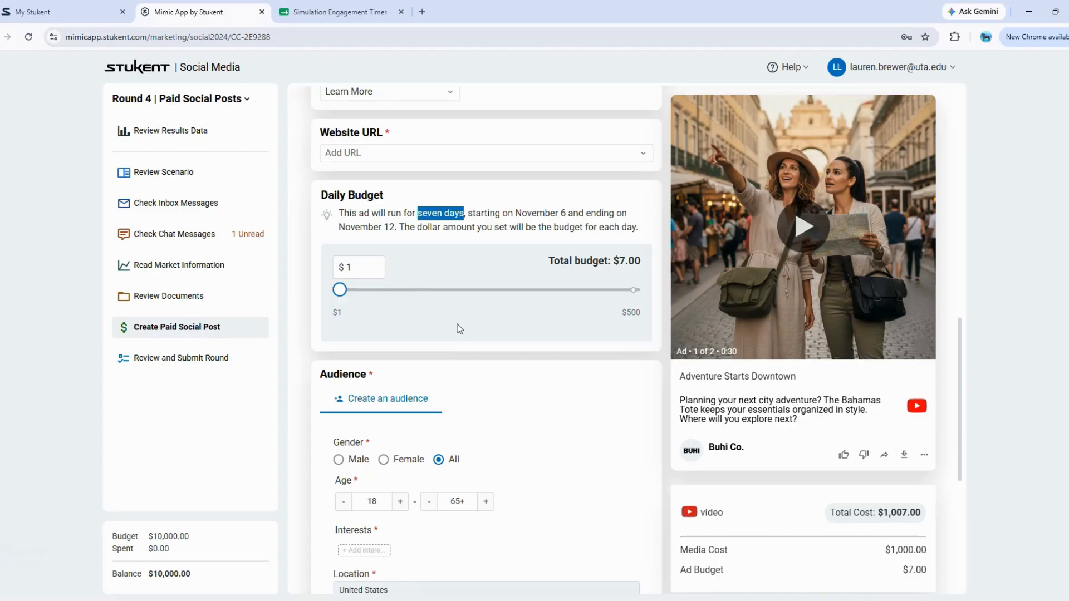
pyautogui.click(440, 221)
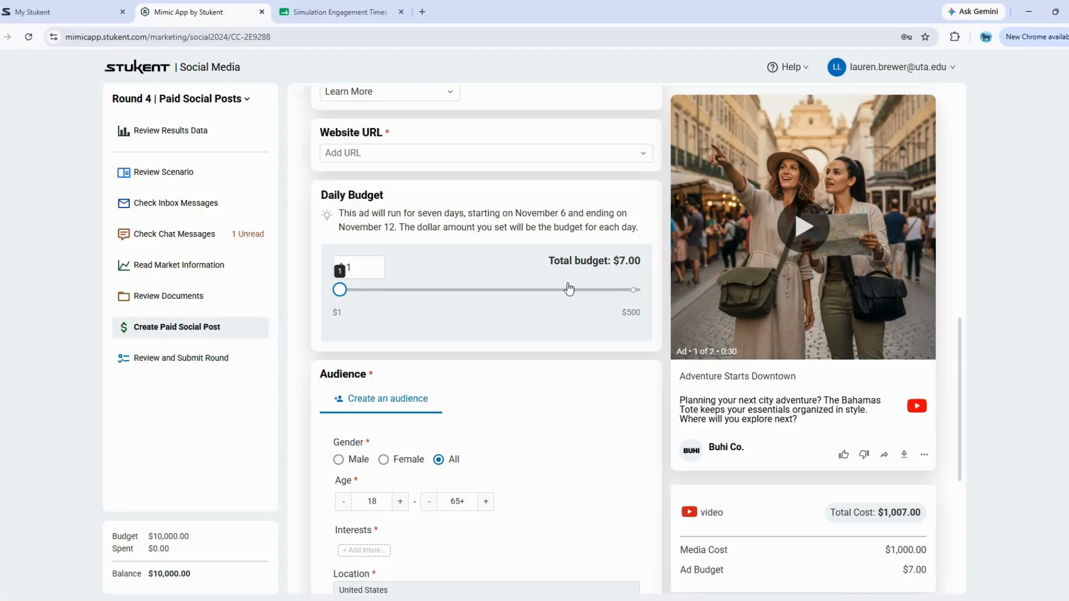
pyautogui.click(355, 267)
pyautogui.press('BackSpace')
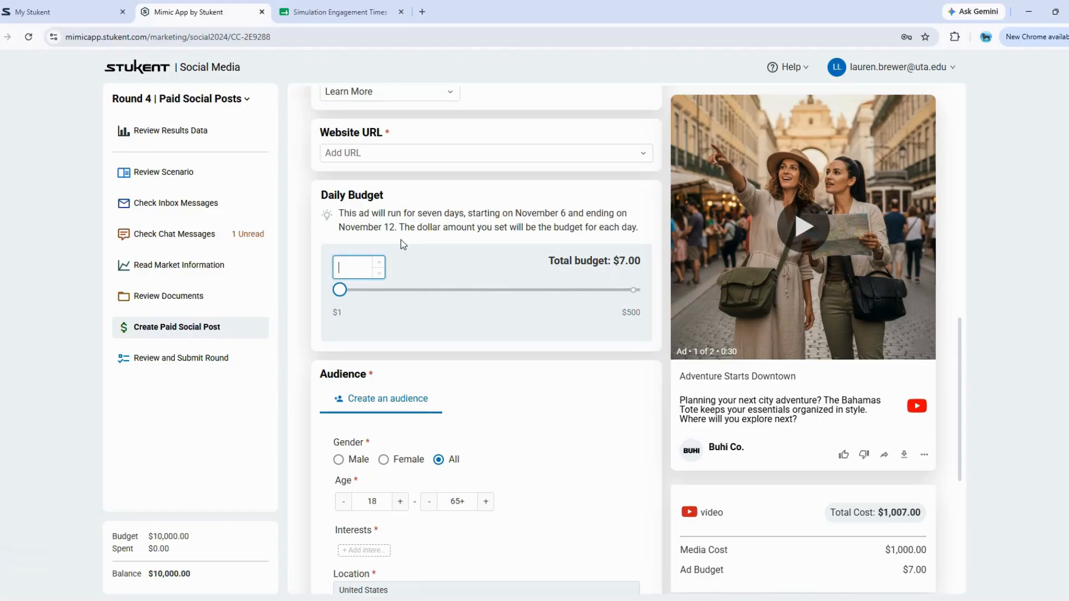
pyautogui.write('250')
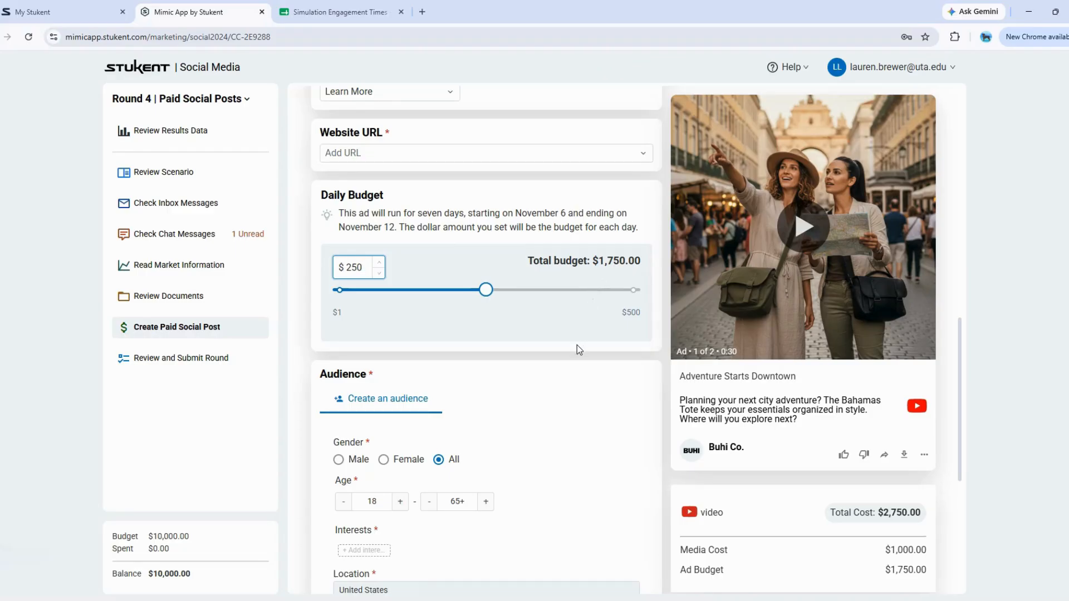
# - Look up the City-Hopper Sue persona's demographics and interest keywords in the Simulation Engagement Times spreadsheet, then return to the post's audience section
pyautogui.scroll(-2, 536, 345)
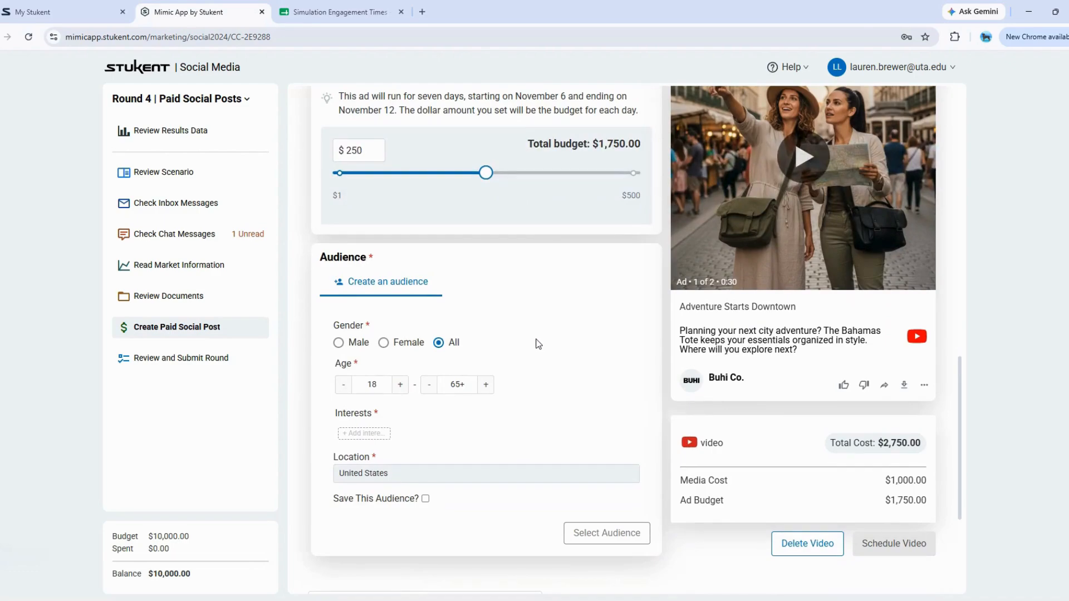
pyautogui.click(349, 12)
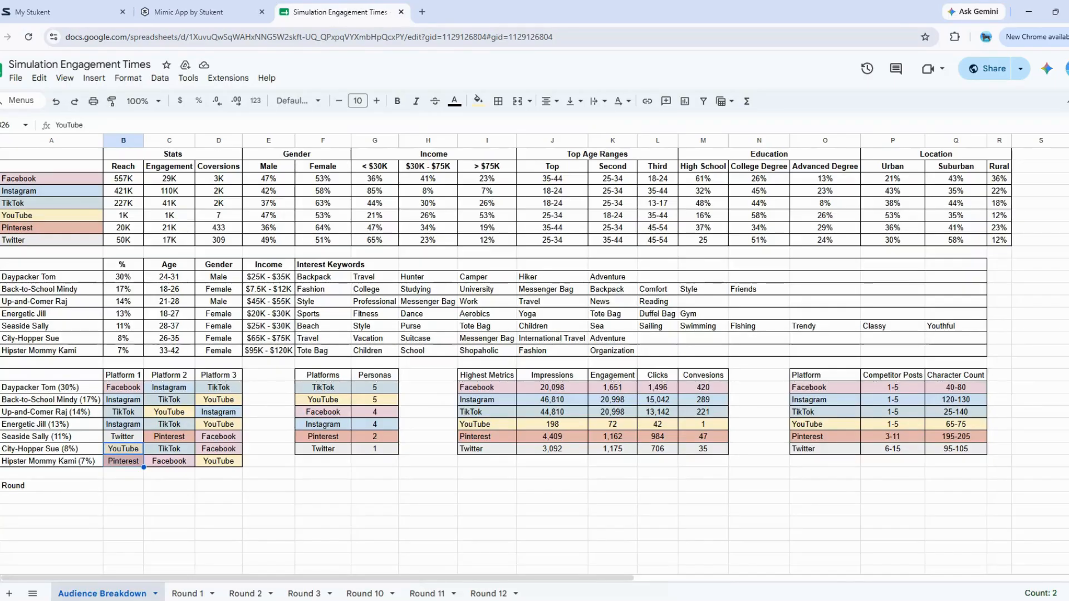
pyautogui.click(0, 339)
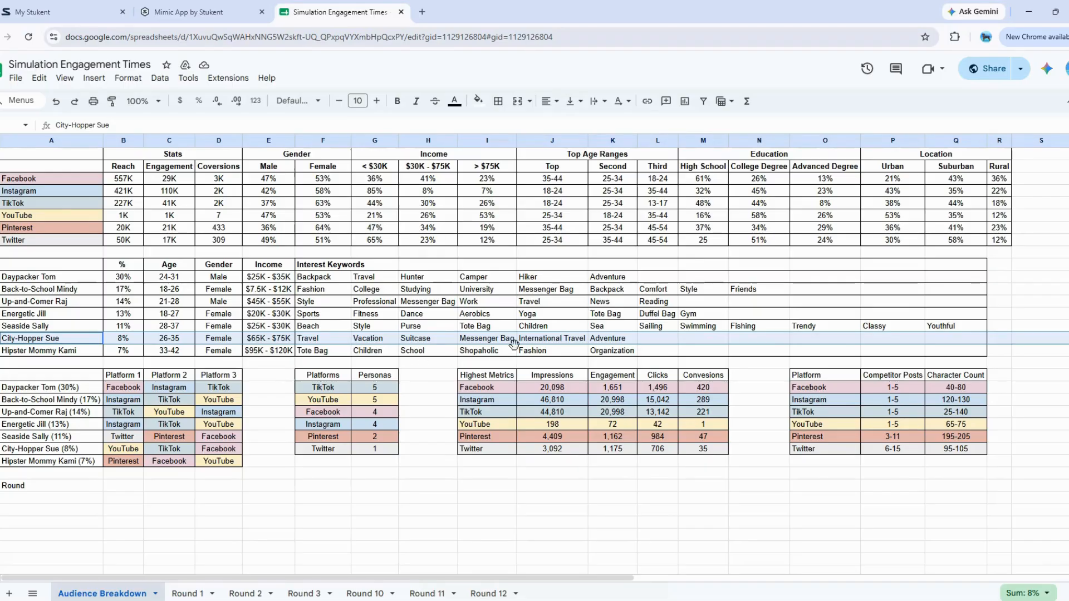
pyautogui.click(212, 8)
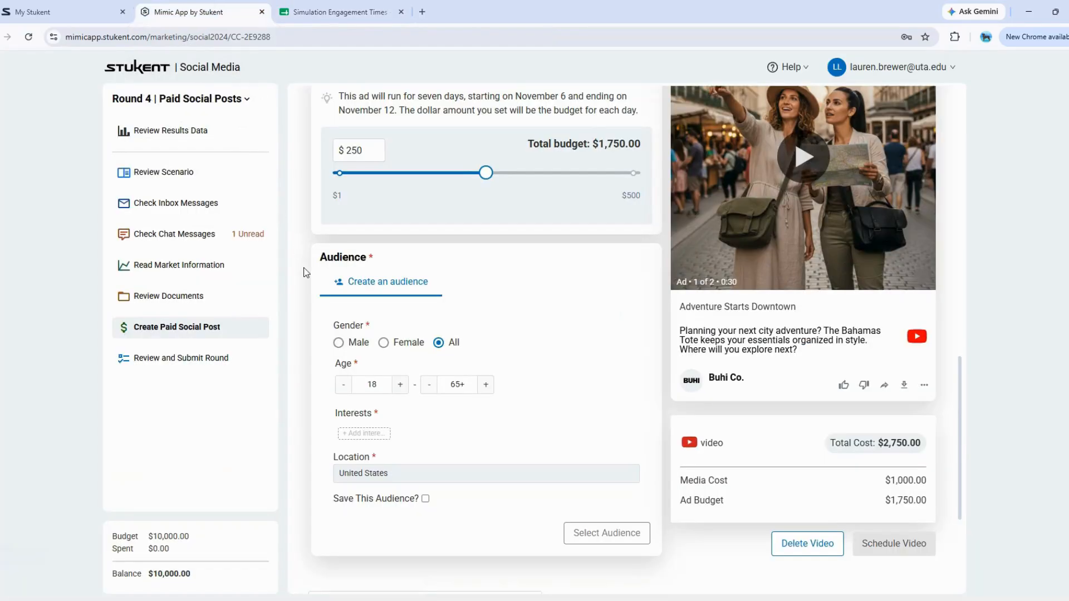
# - Set the post's audience age range to 25–40
pyautogui.click(380, 383)
pyautogui.press('BackSpace')
pyautogui.press('BackSpace')
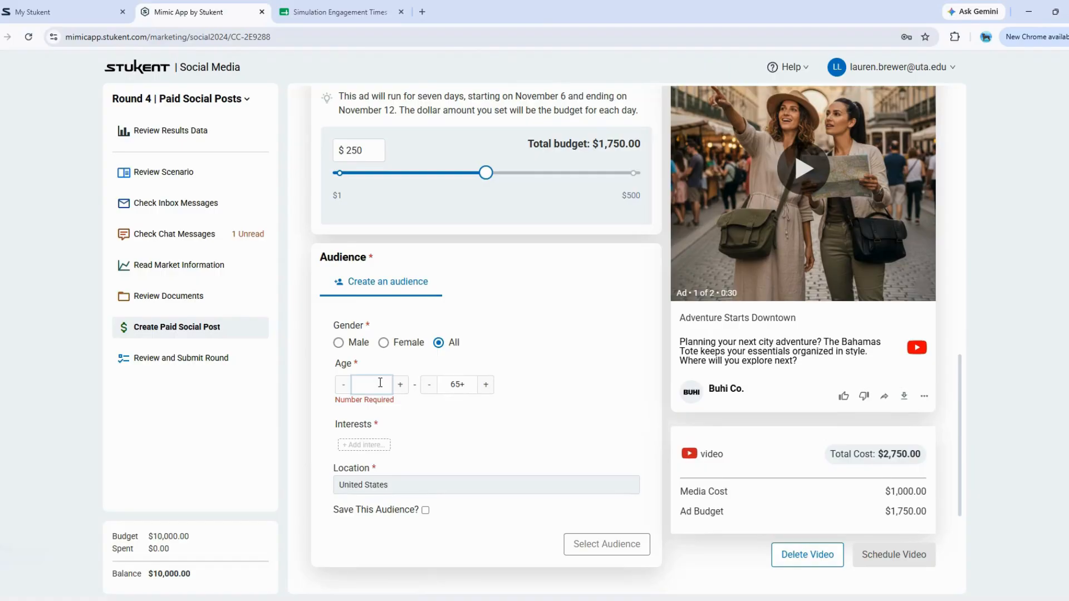
pyautogui.write('25')
pyautogui.click(439, 387)
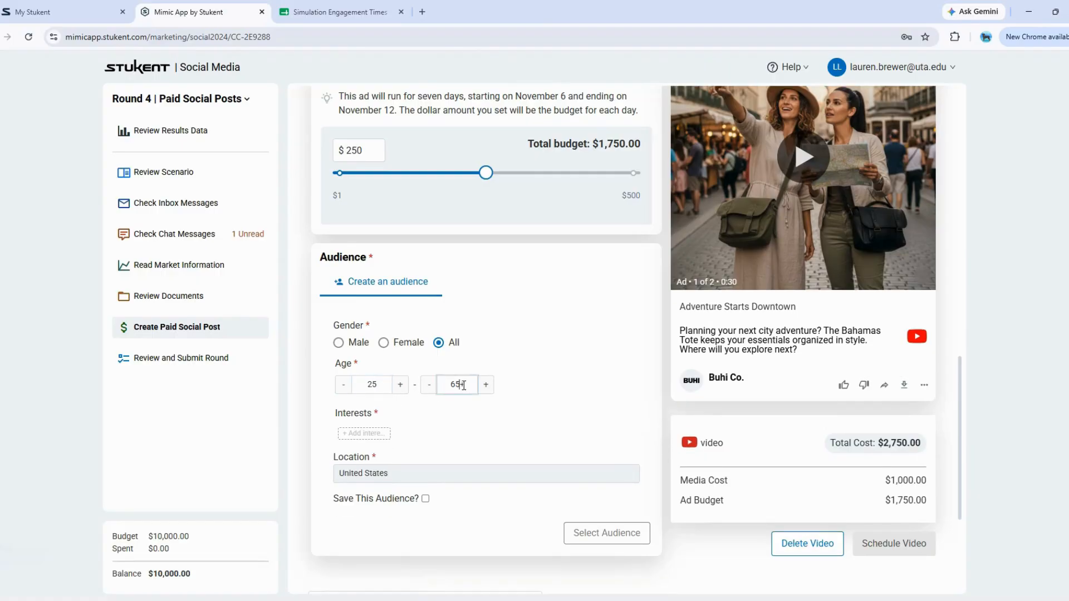
pyautogui.hotkey('ctrl', 'a')
pyautogui.write('40')
# - Check City-Hopper Sue's age range in the Simulation Engagement Times spreadsheet and return to the paid post
pyautogui.click(344, 13)
pyautogui.click(184, 344)
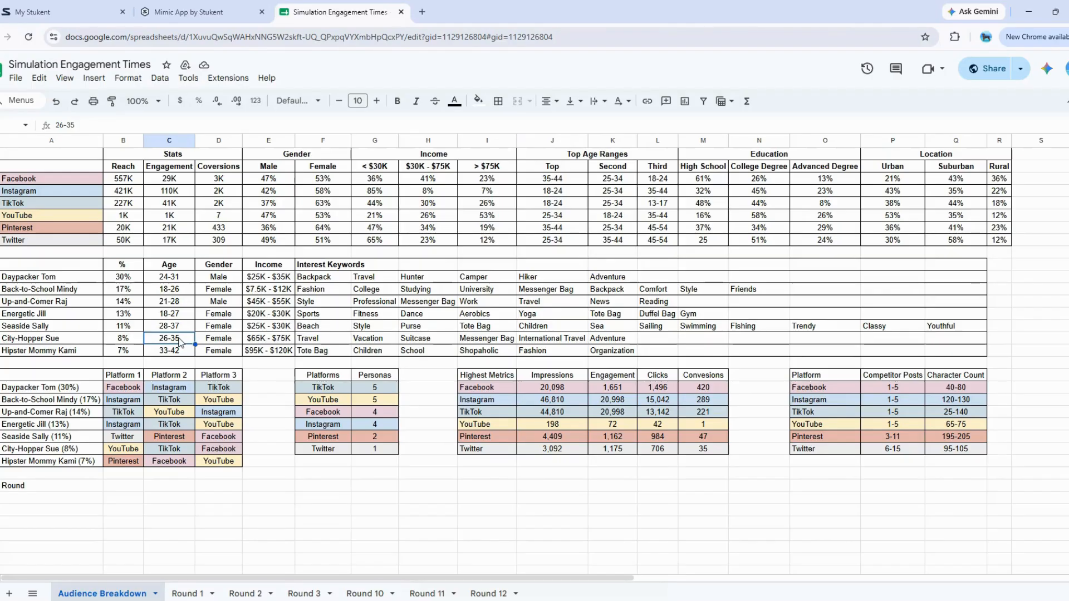
pyautogui.click(198, 17)
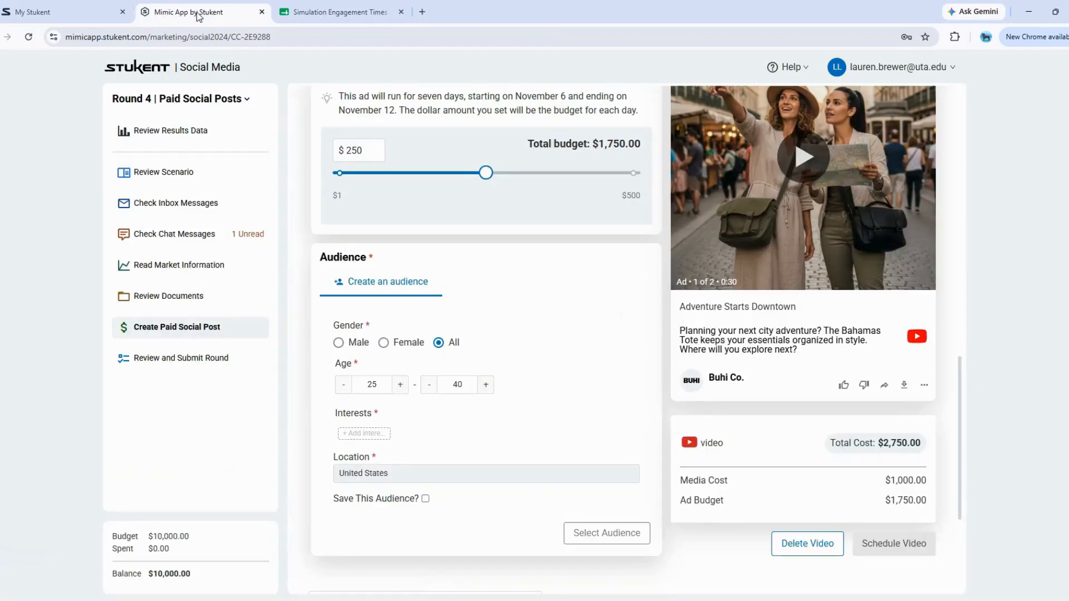
# - Add the interests Travel, Urban Lifestyle, Fashion, Shopping, Weekend Getaways, Dining and Photography to the video post's audience
pyautogui.click(362, 434)
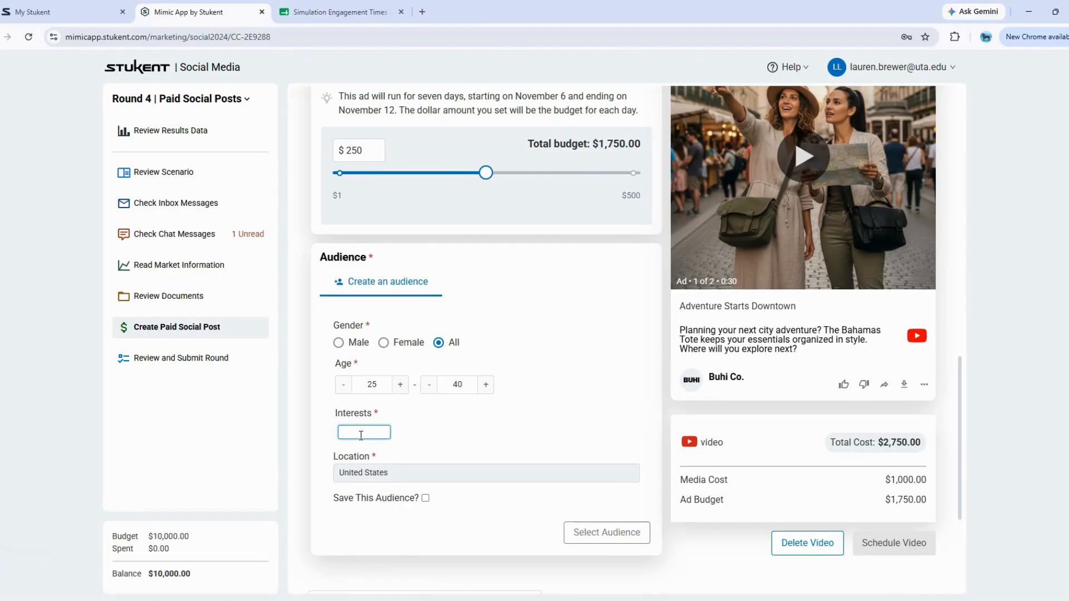
pyautogui.write('Travel')
pyautogui.press('Return')
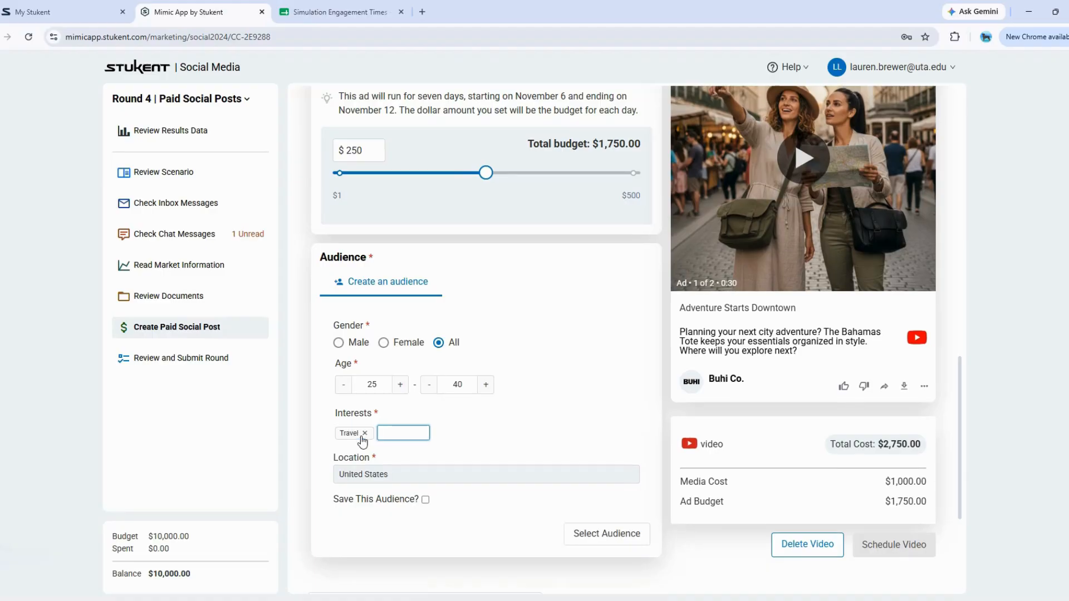
pyautogui.write('Urban Life')
pyautogui.write('style')
pyautogui.press('Return')
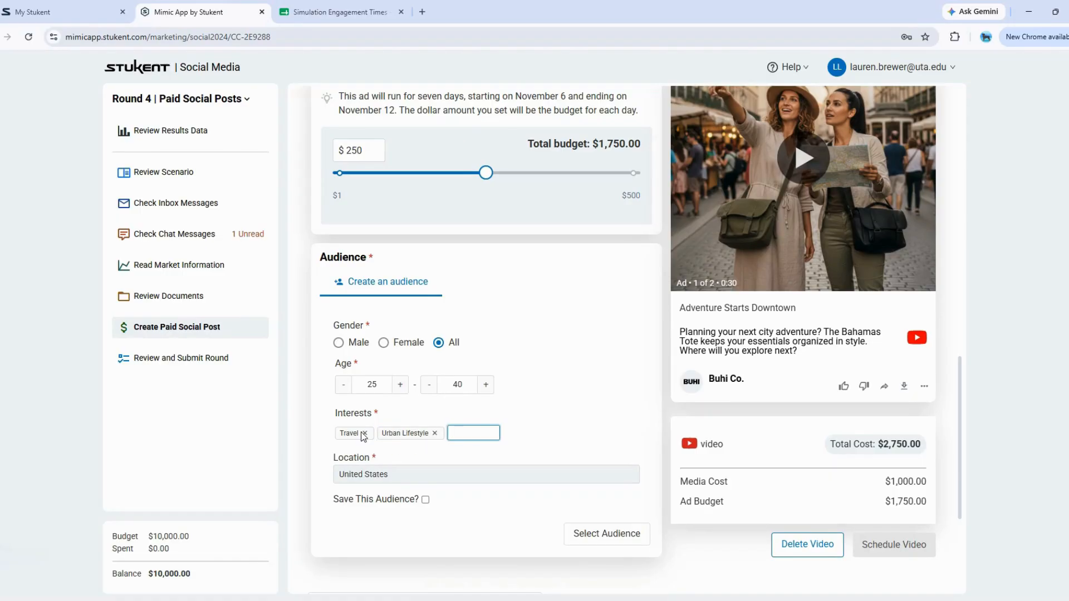
pyautogui.write('Fashion')
pyautogui.press('Return')
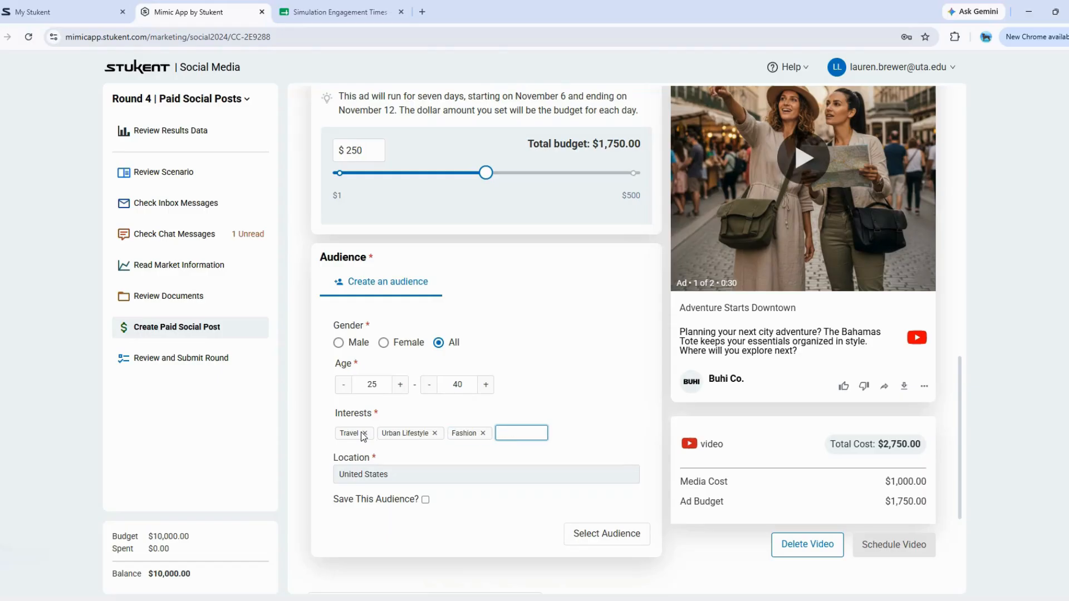
pyautogui.write('Shopping')
pyautogui.press('Return')
pyautogui.write('We')
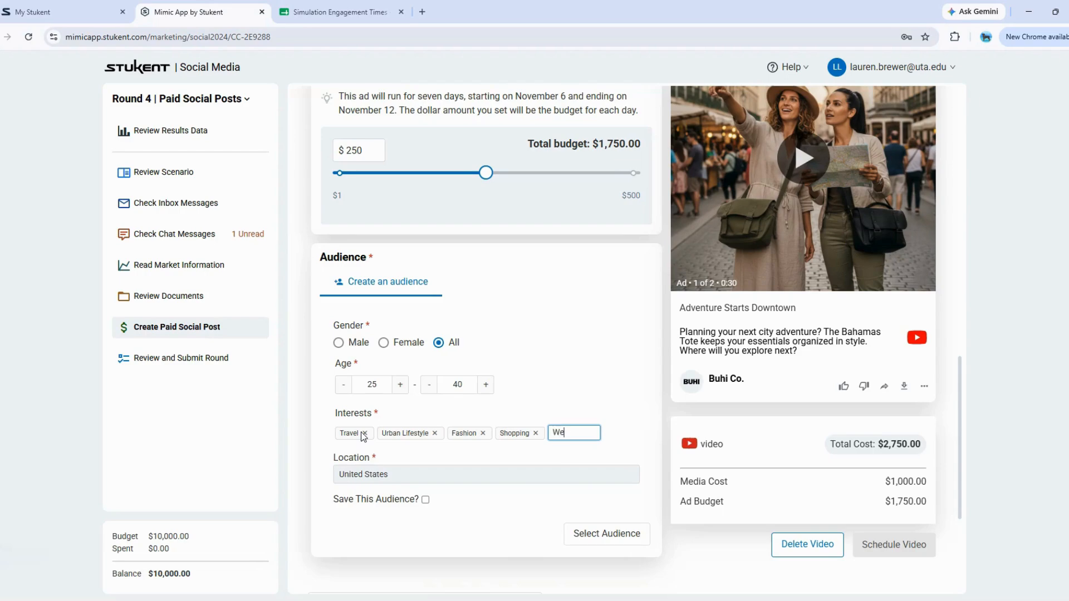
pyautogui.write('ekend Getaways')
pyautogui.press('Return')
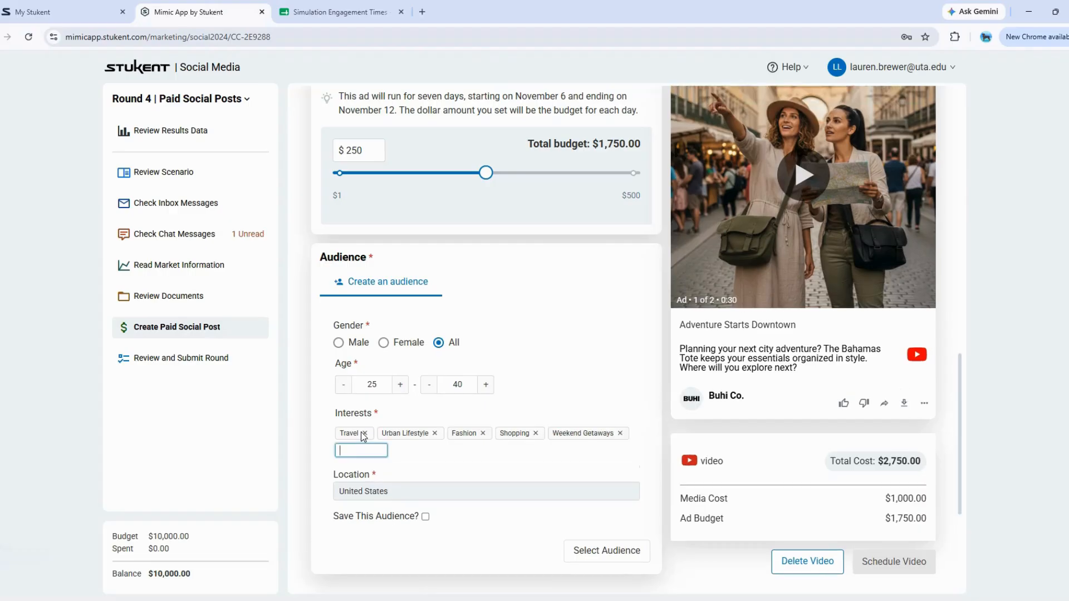
pyautogui.write('Dining')
pyautogui.press('Return')
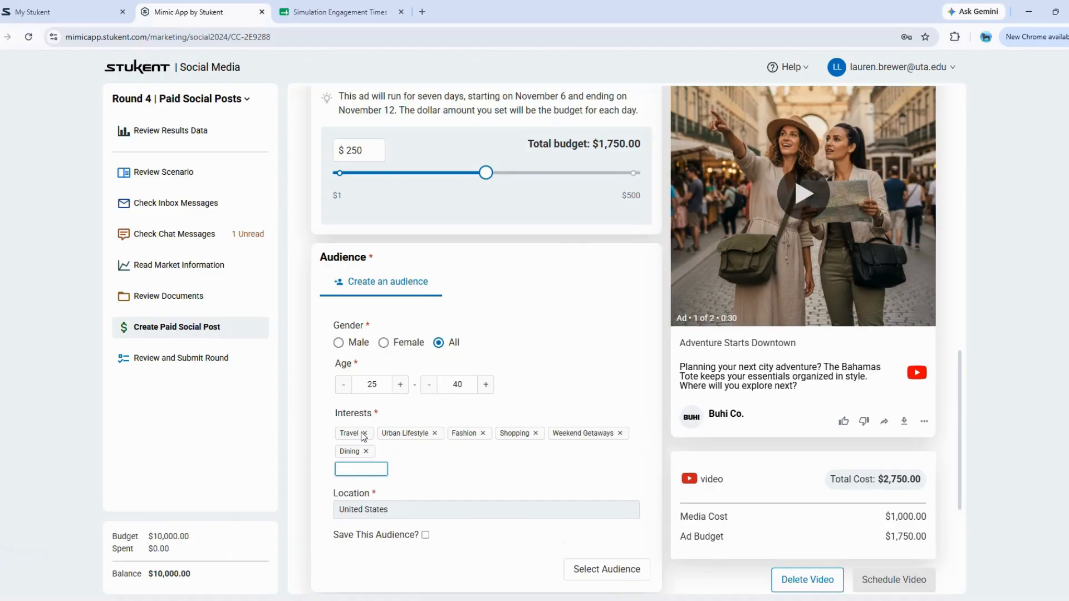
pyautogui.write('Photography')
pyautogui.press('Return')
# - Save the new audience under the name City Hopper Sue and select it for the video post
pyautogui.scroll(-2, 362, 437)
pyautogui.click(366, 395)
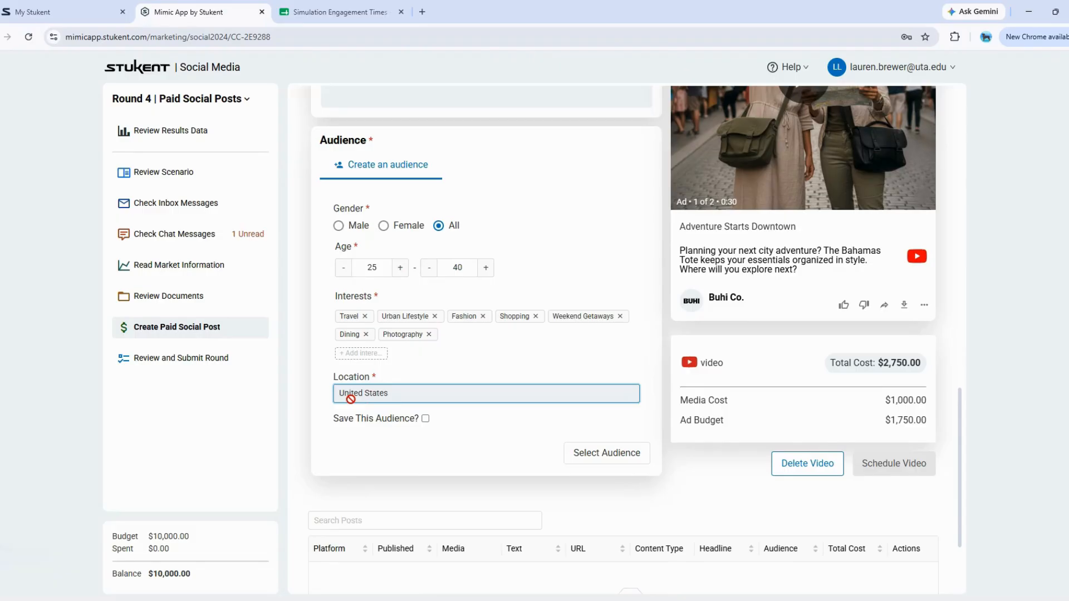
pyautogui.click(425, 419)
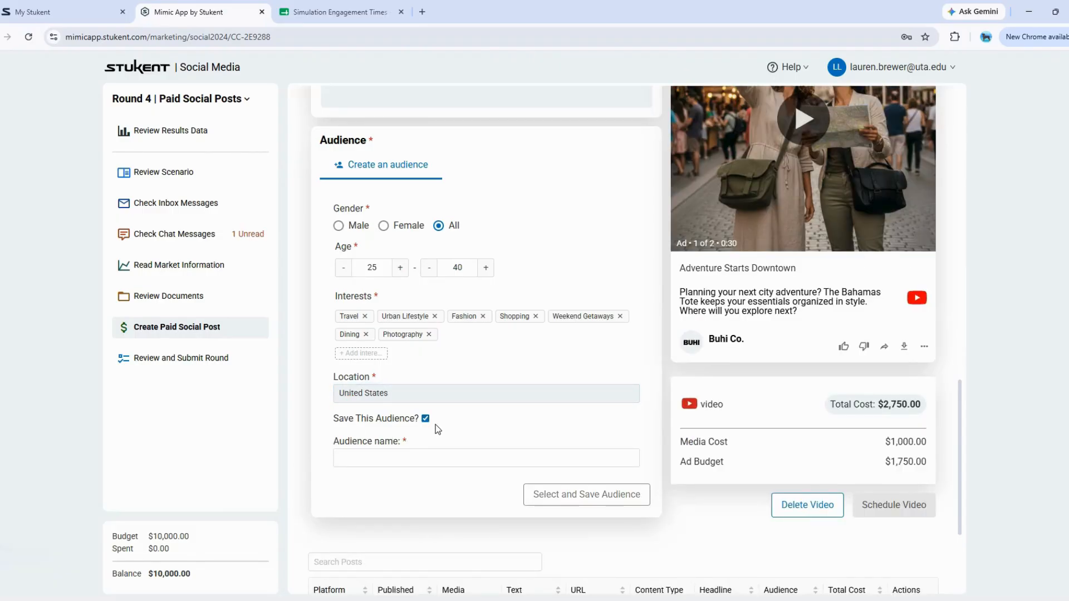
pyautogui.click(432, 456)
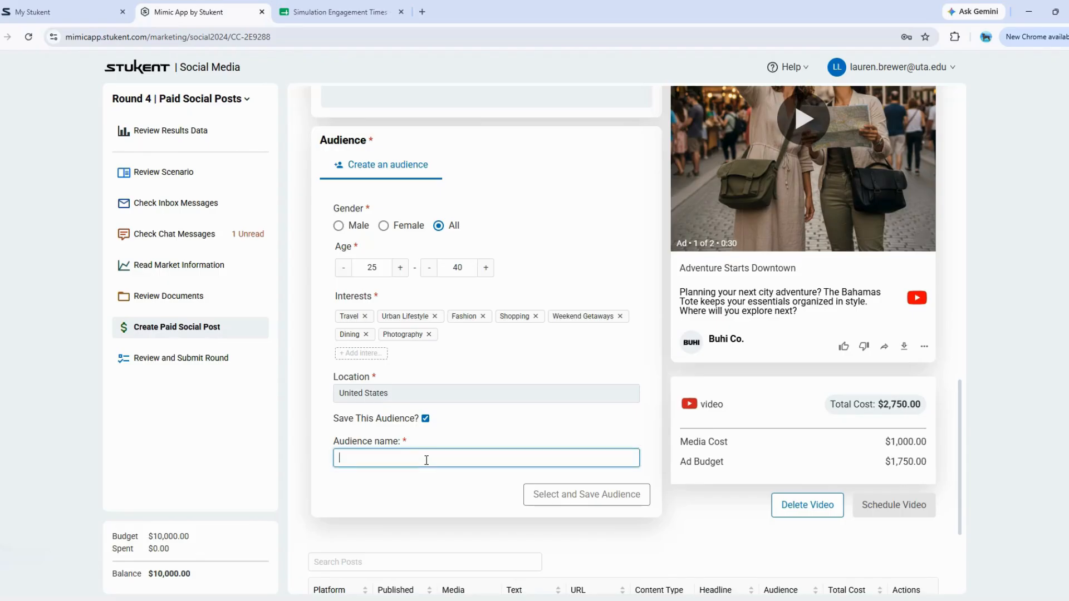
pyautogui.write('City H')
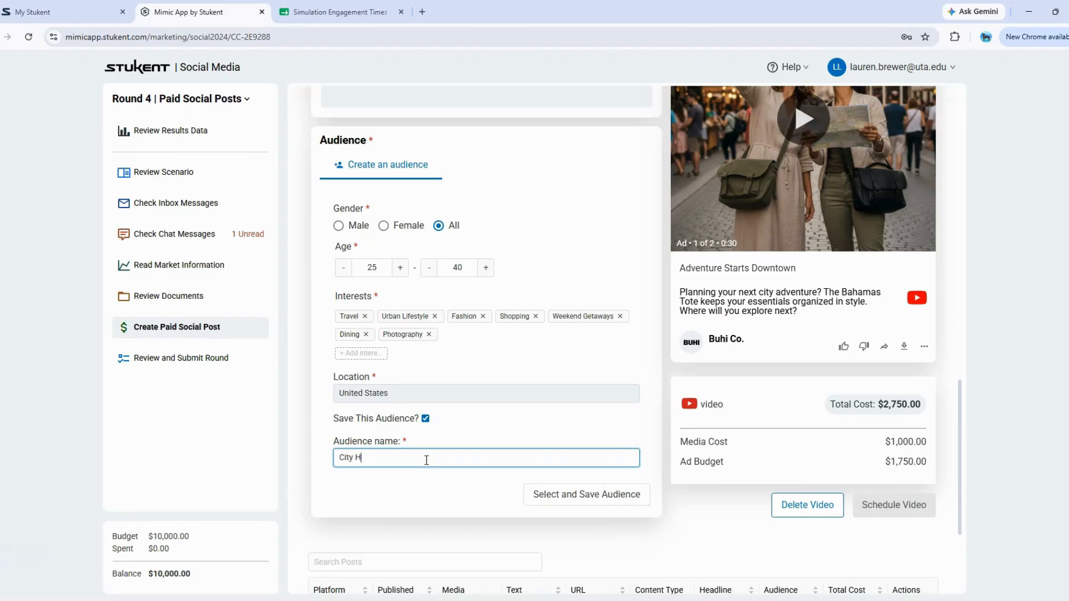
pyautogui.write('opper Sue')
pyautogui.click(436, 484)
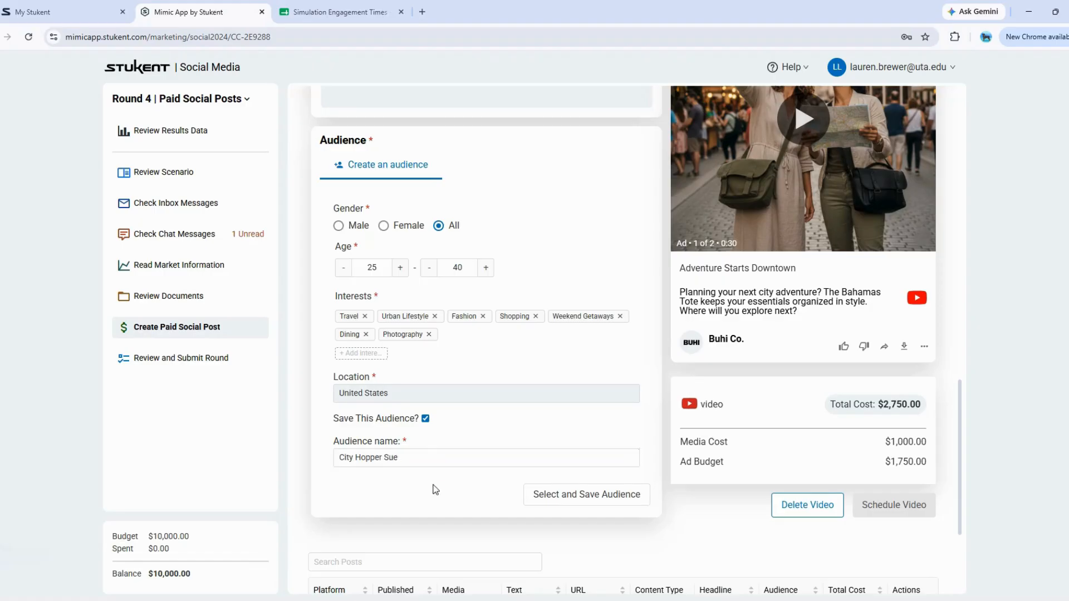
pyautogui.click(565, 498)
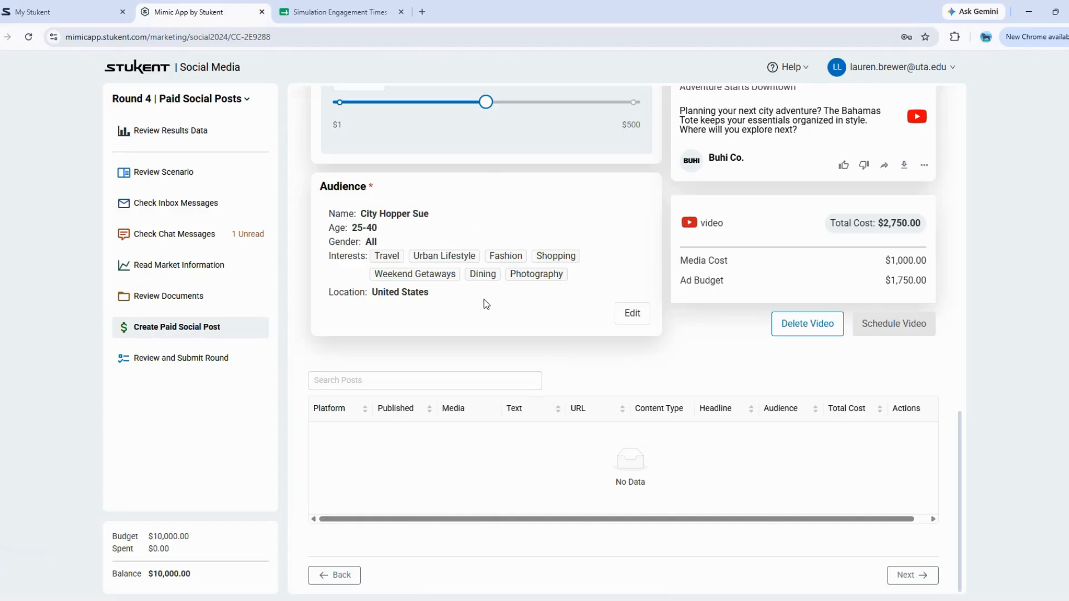
# - Review the video's headline and text, and set its website URL to the Bahamas Tote page, buhi.com/bahamas/tote
pyautogui.scroll(10, 509, 299)
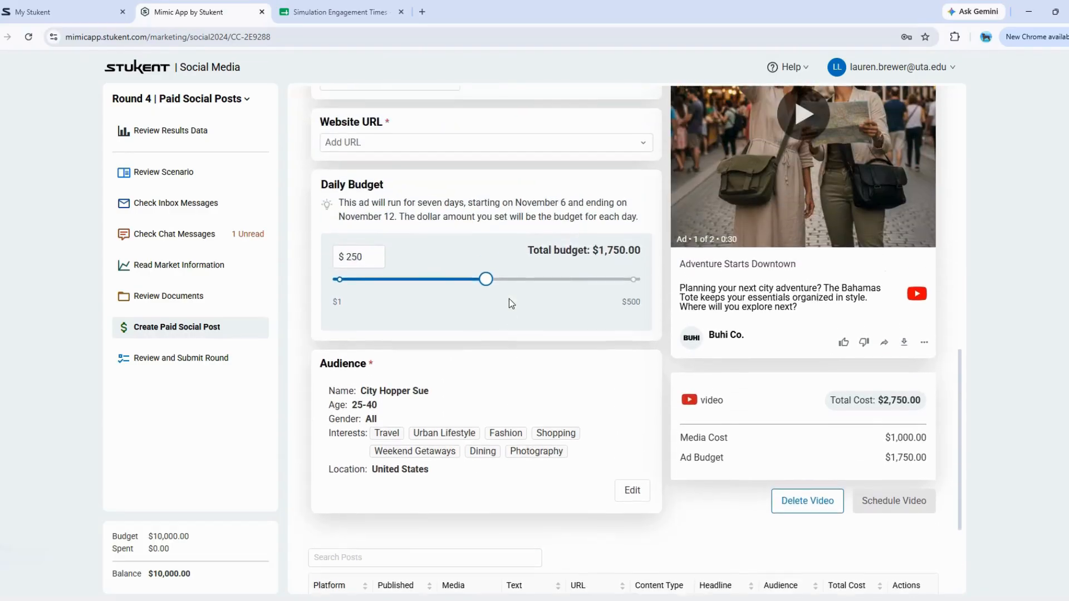
pyautogui.scroll(4, 509, 298)
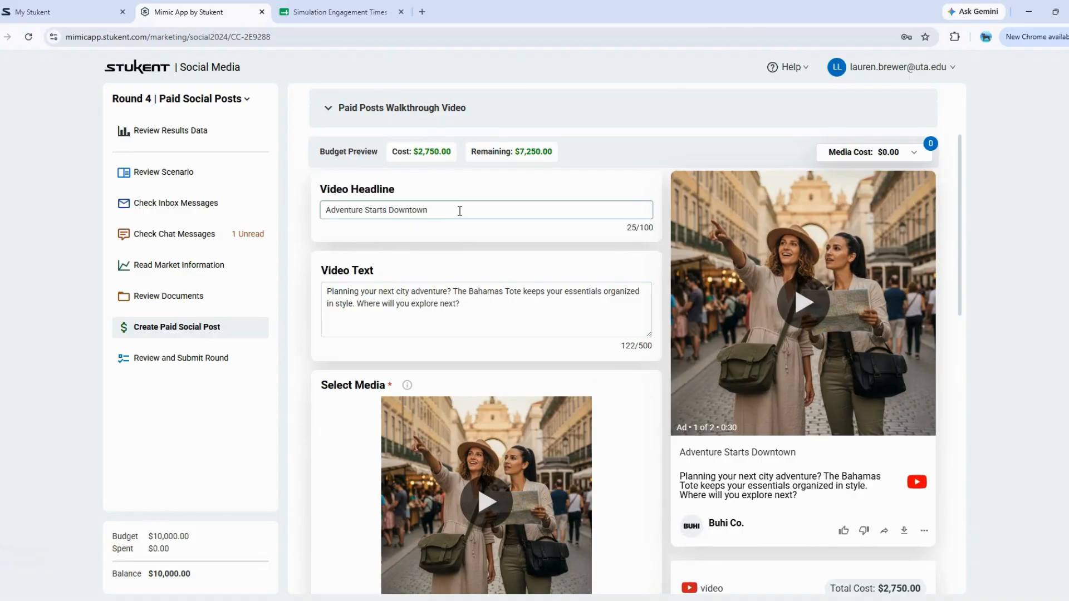
pyautogui.scroll(-2, 488, 322)
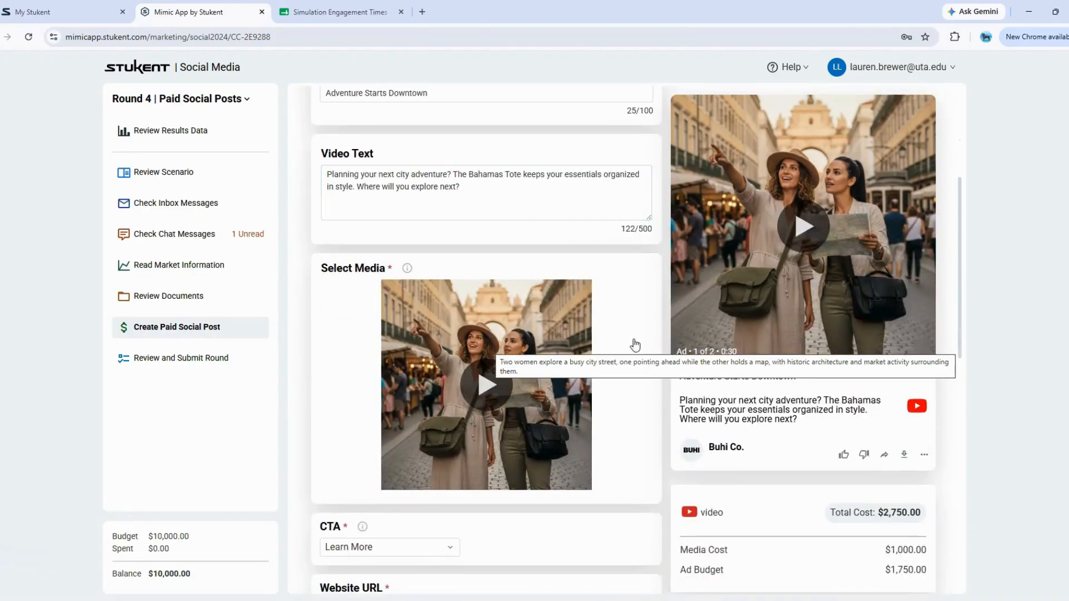
pyautogui.scroll(1, 663, 328)
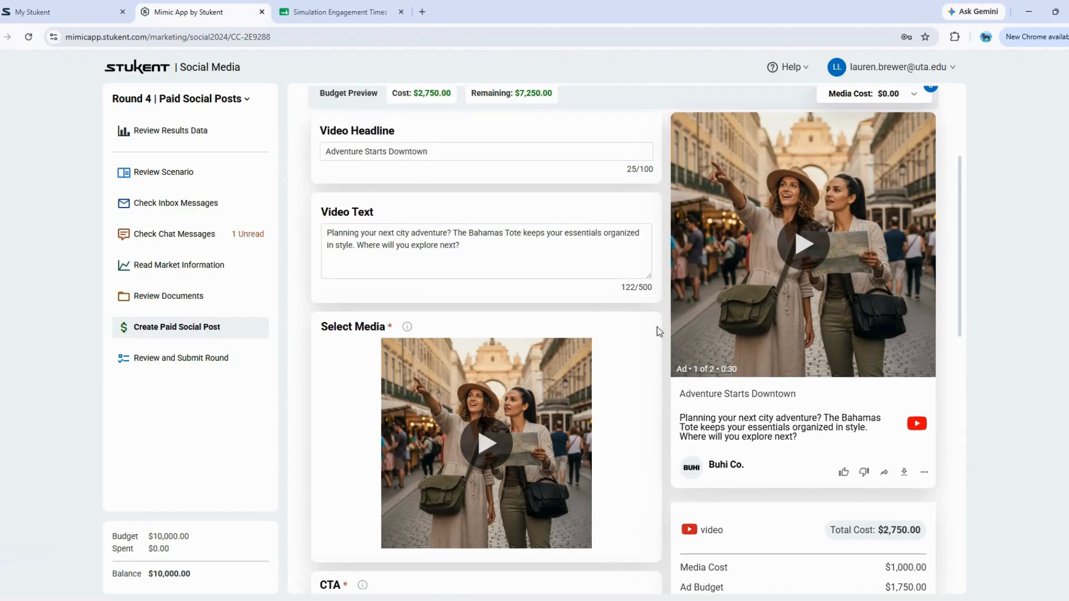
pyautogui.click(497, 241)
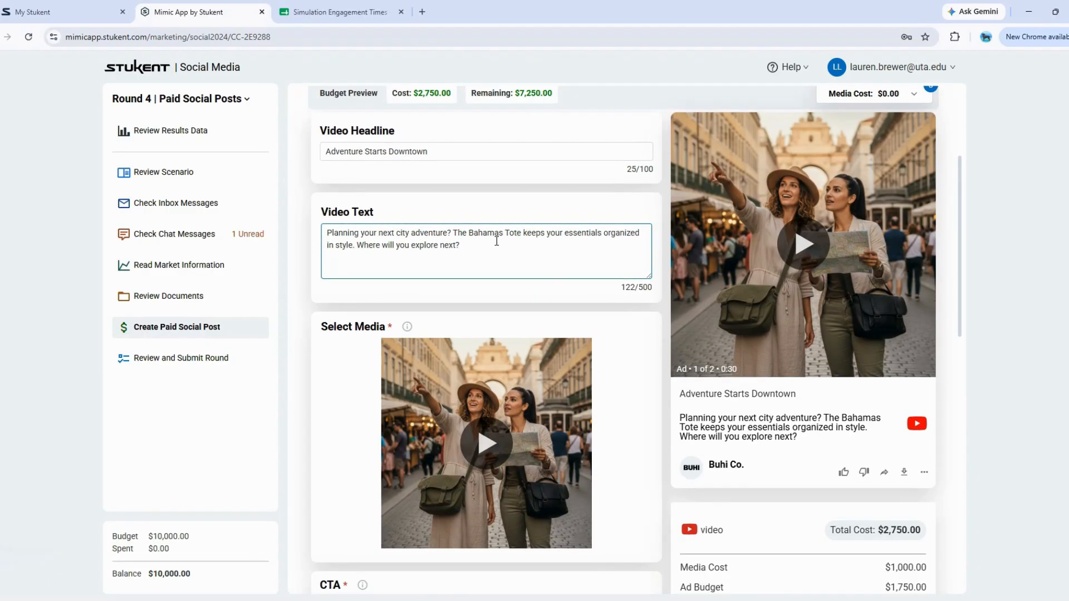
pyautogui.scroll(-4, 417, 307)
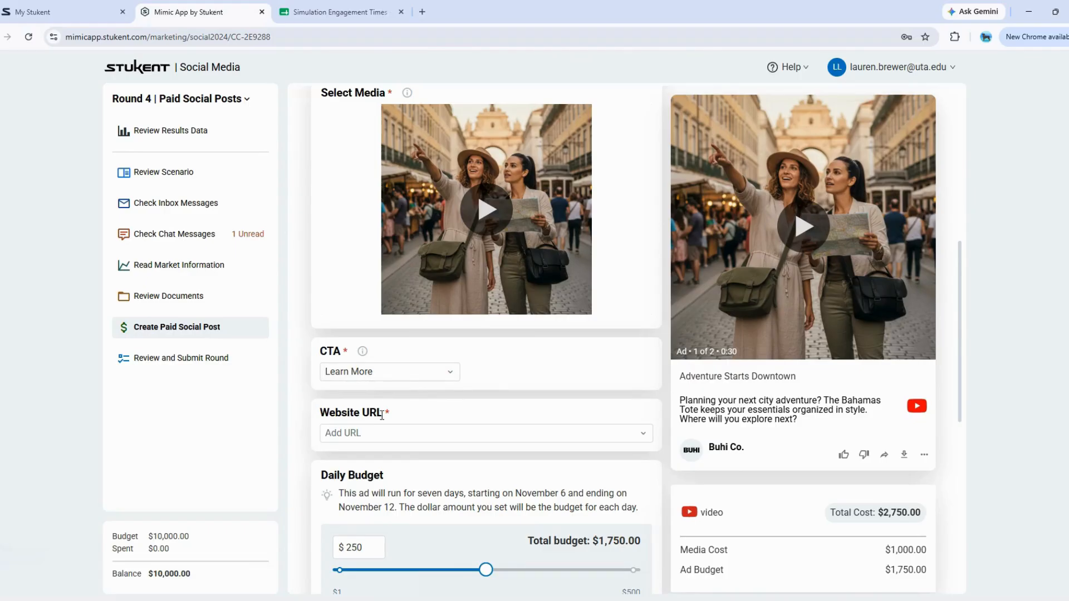
pyautogui.click(383, 433)
pyautogui.scroll(-2, 383, 440)
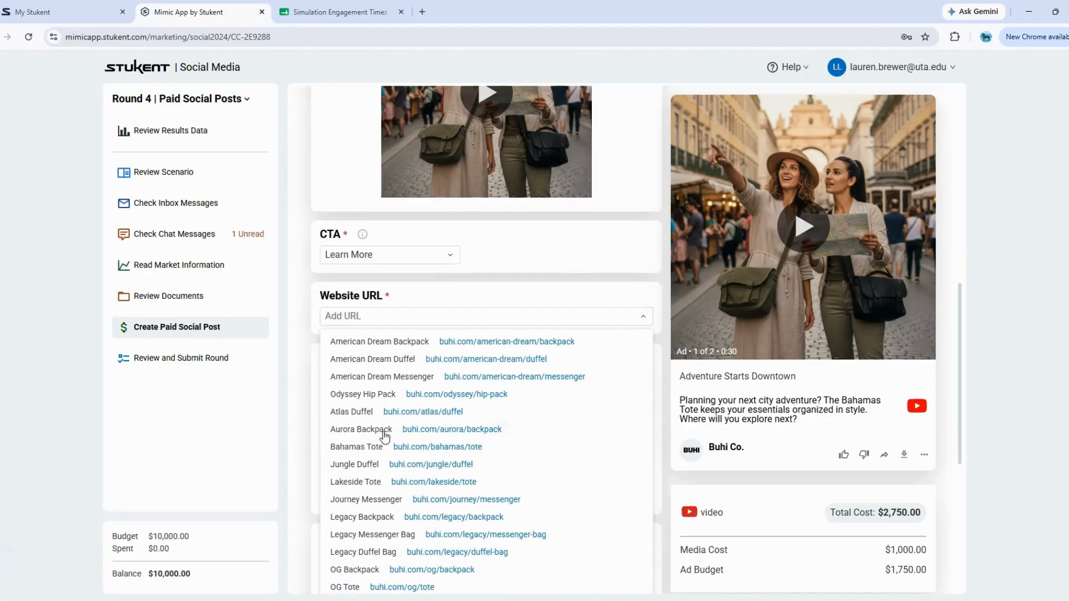
pyautogui.click(362, 447)
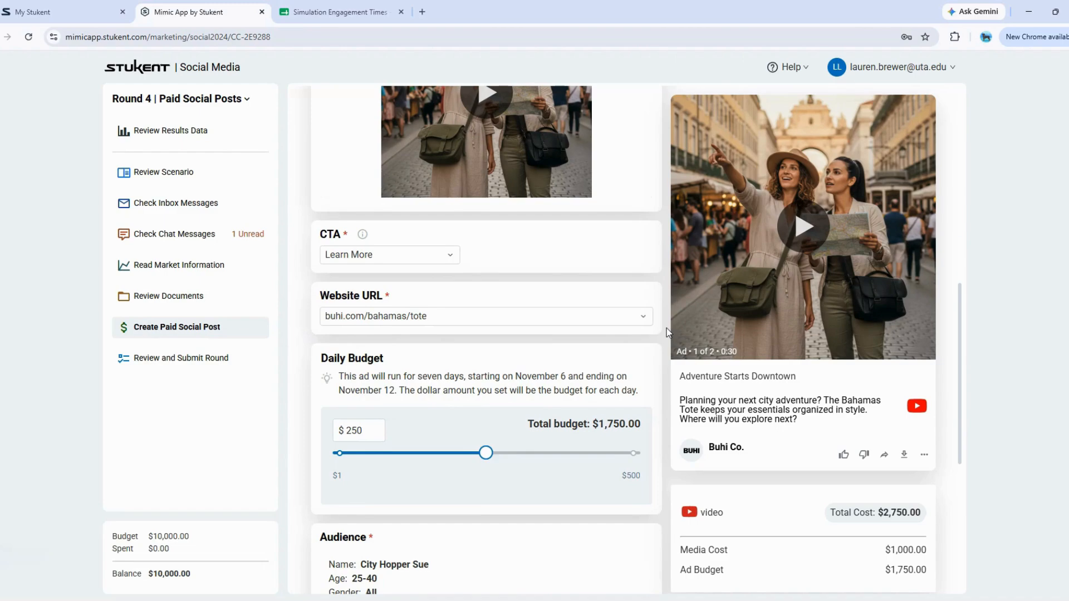
# - Check the video ad's budget and audience, schedule it, and review its entry in the posts table
pyautogui.scroll(-2, 662, 329)
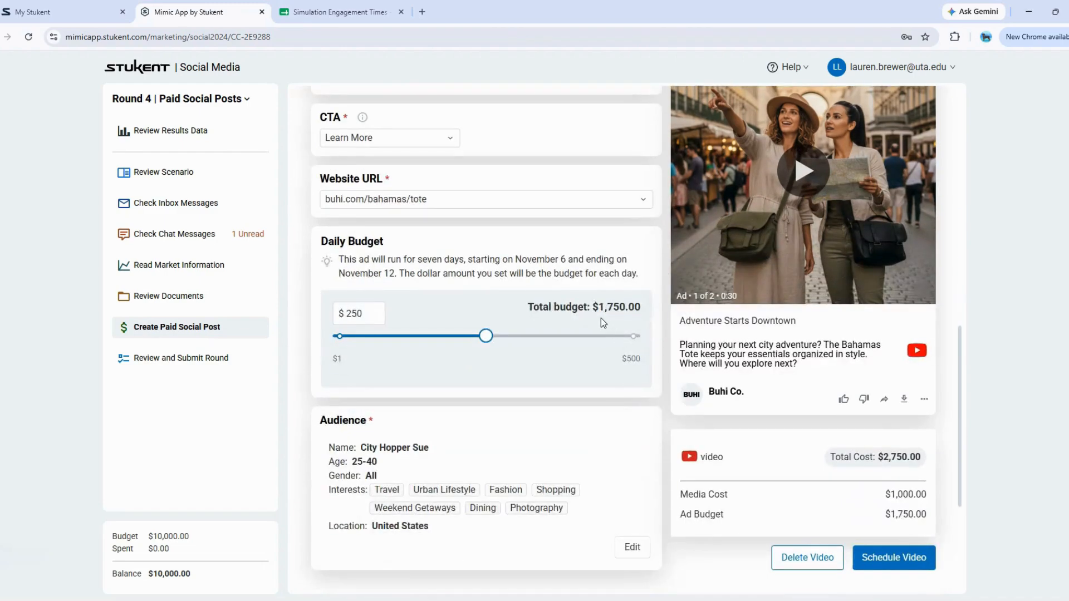
pyautogui.scroll(-2, 564, 401)
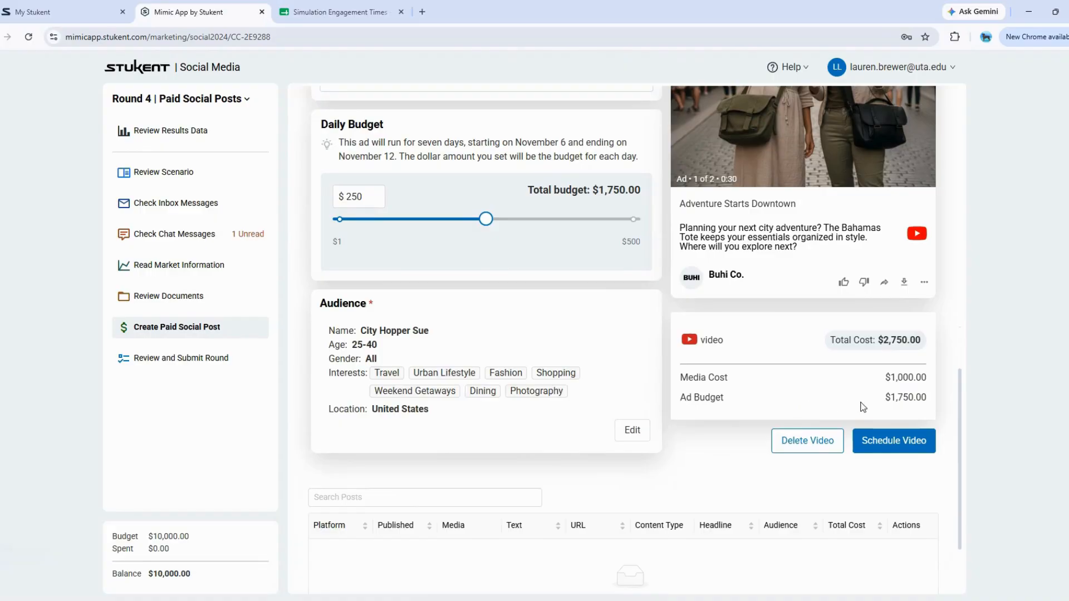
pyautogui.click(884, 440)
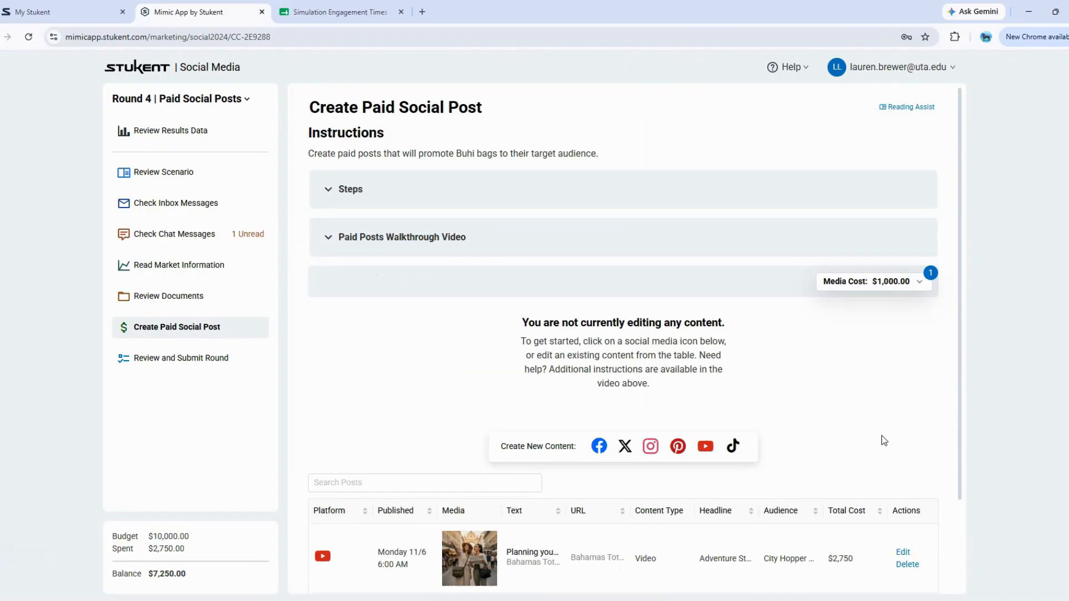
pyautogui.scroll(-2, 885, 440)
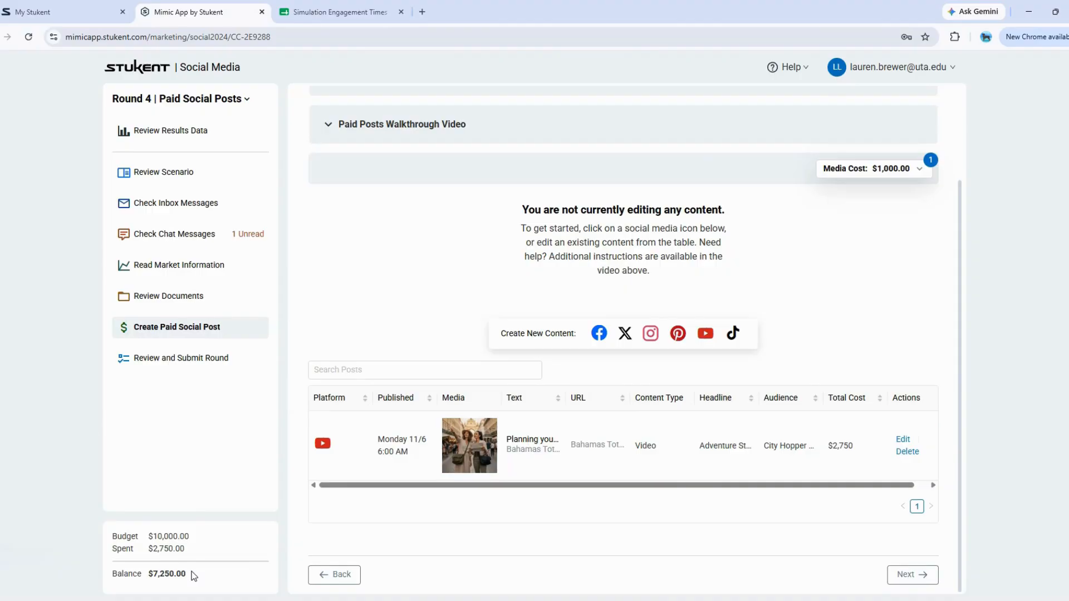
# - Look up Hipster Mommy Kami's demographics and first platform in the Simulation Engagement Times spreadsheet, then return to the paid posts page
pyautogui.click(333, 18)
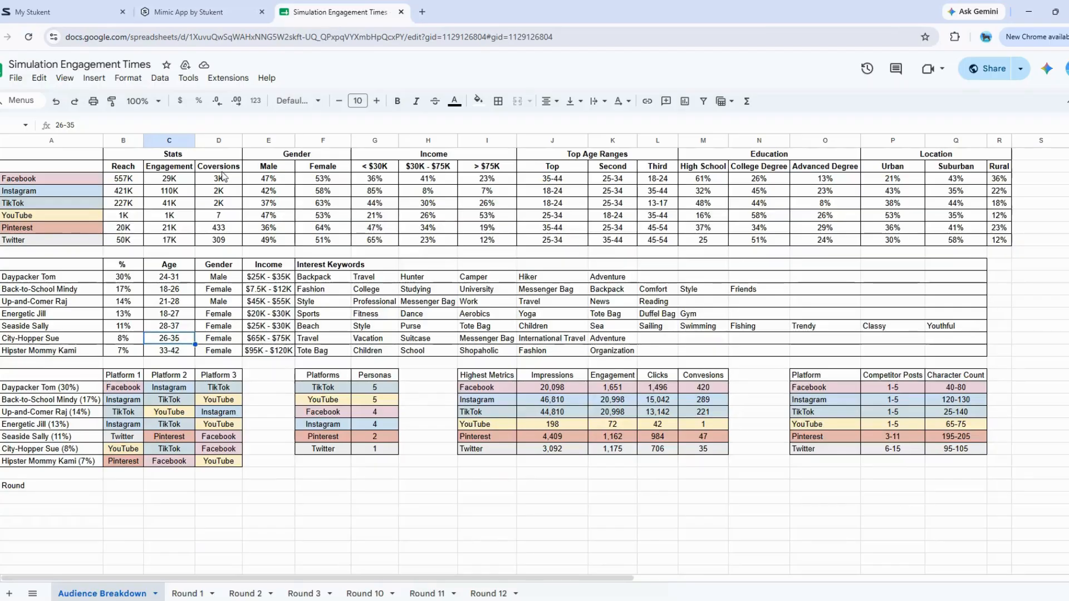
pyautogui.click(0, 351)
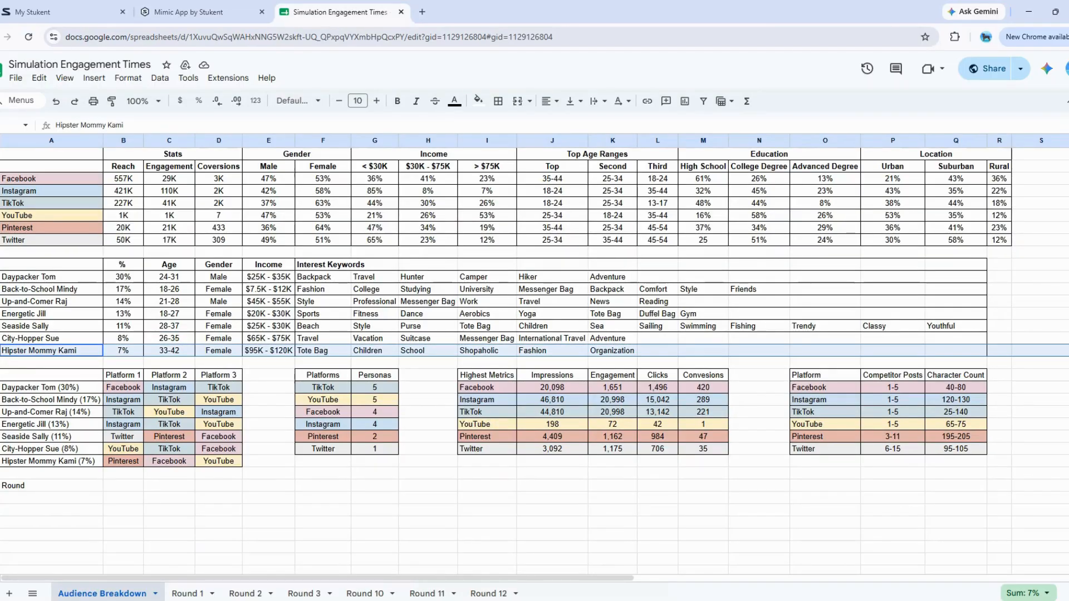
pyautogui.click(135, 464)
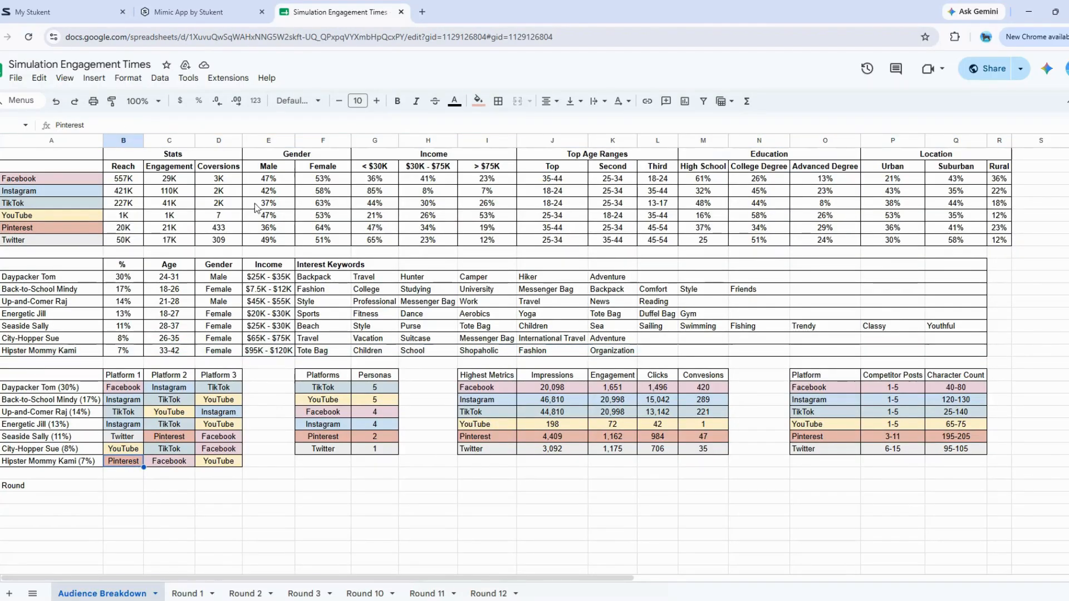
pyautogui.click(226, 17)
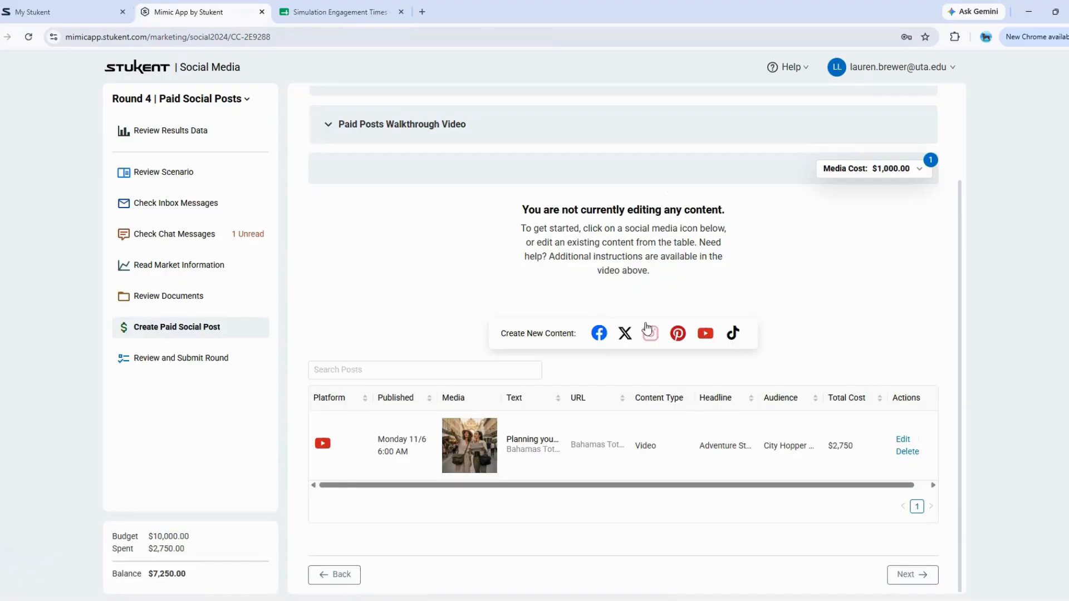
# - Create a new Pinterest pin with the Conversions campaign objective and look over the form's fields
pyautogui.click(679, 315)
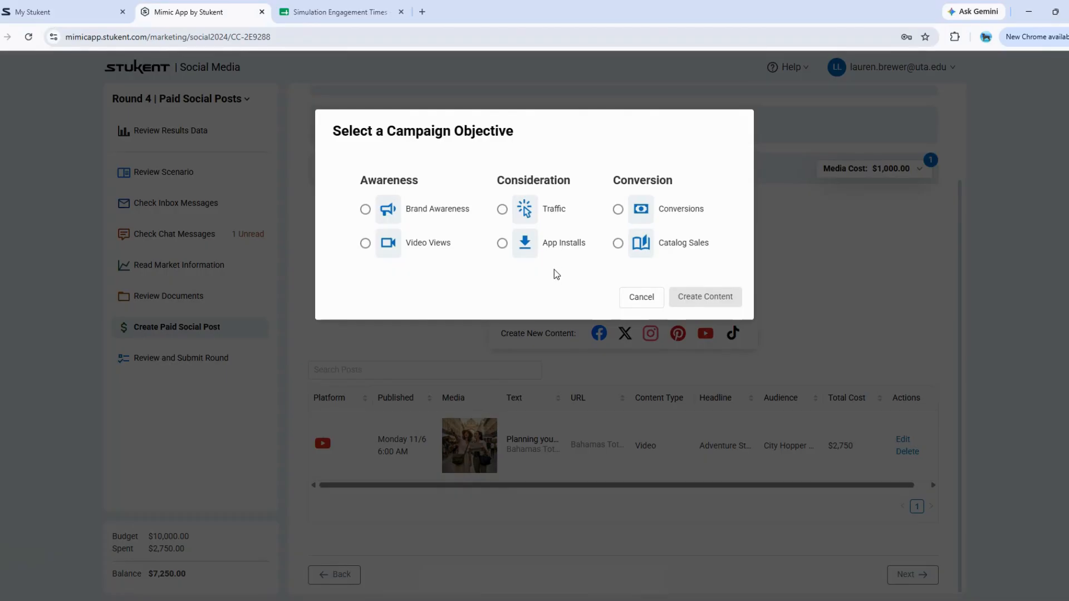
pyautogui.click(618, 210)
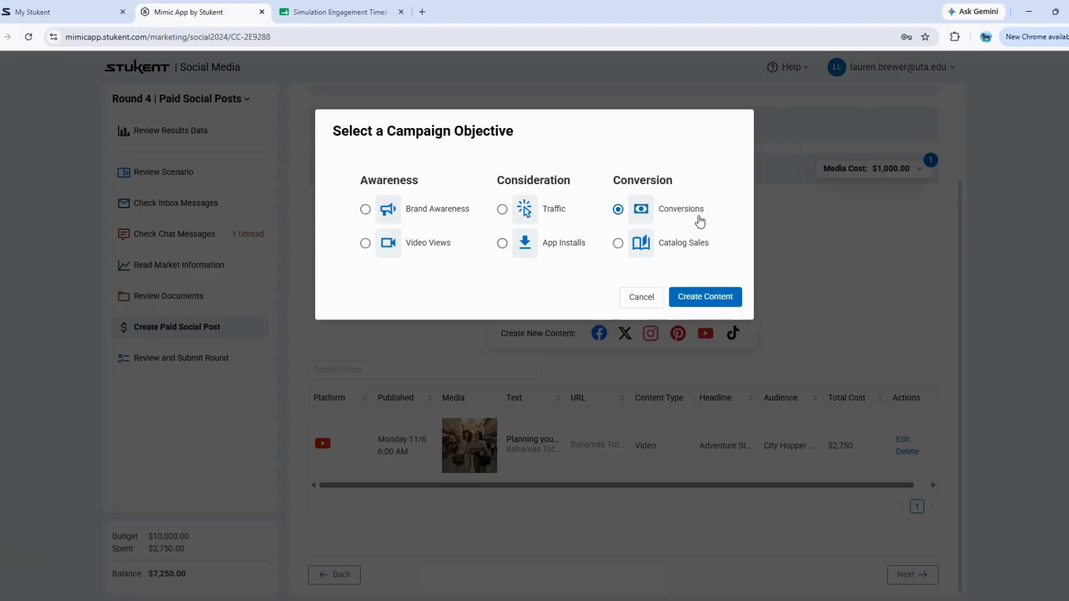
pyautogui.click(705, 297)
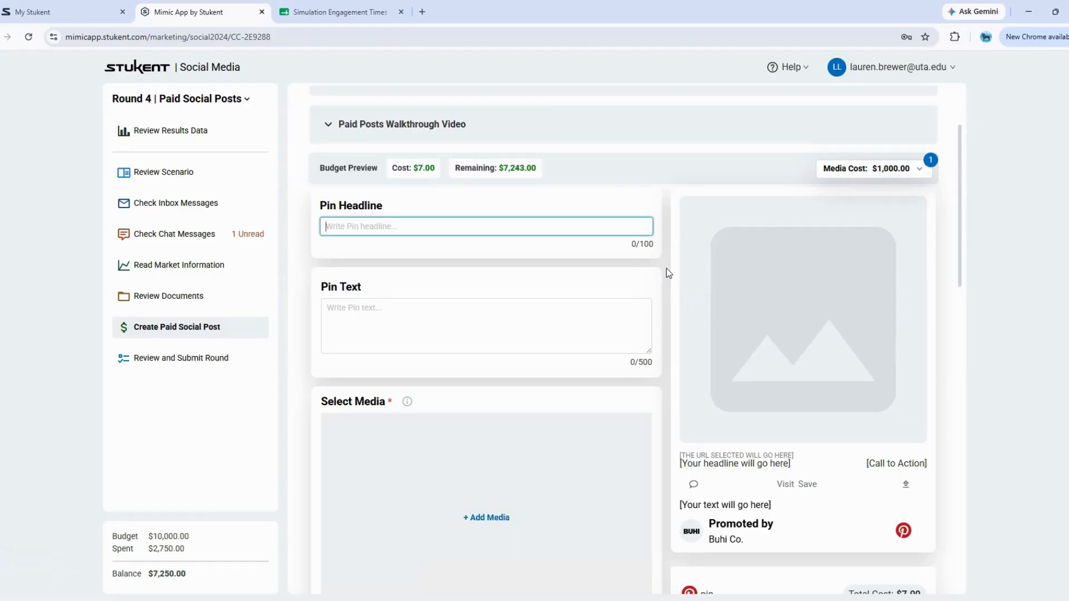
pyautogui.scroll(-2, 672, 270)
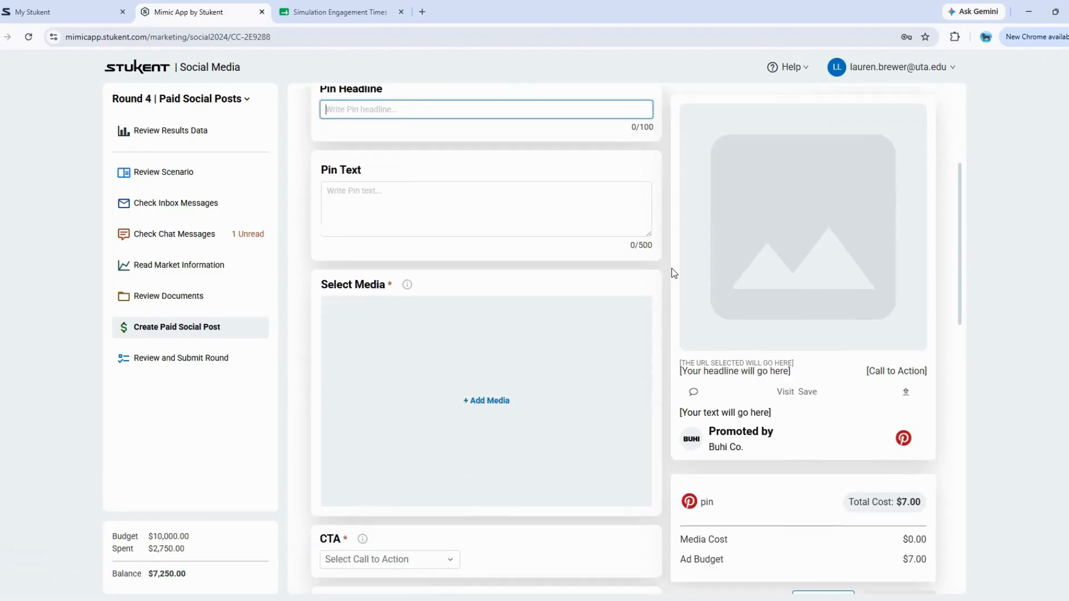
pyautogui.click(461, 210)
pyautogui.scroll(-2, 461, 210)
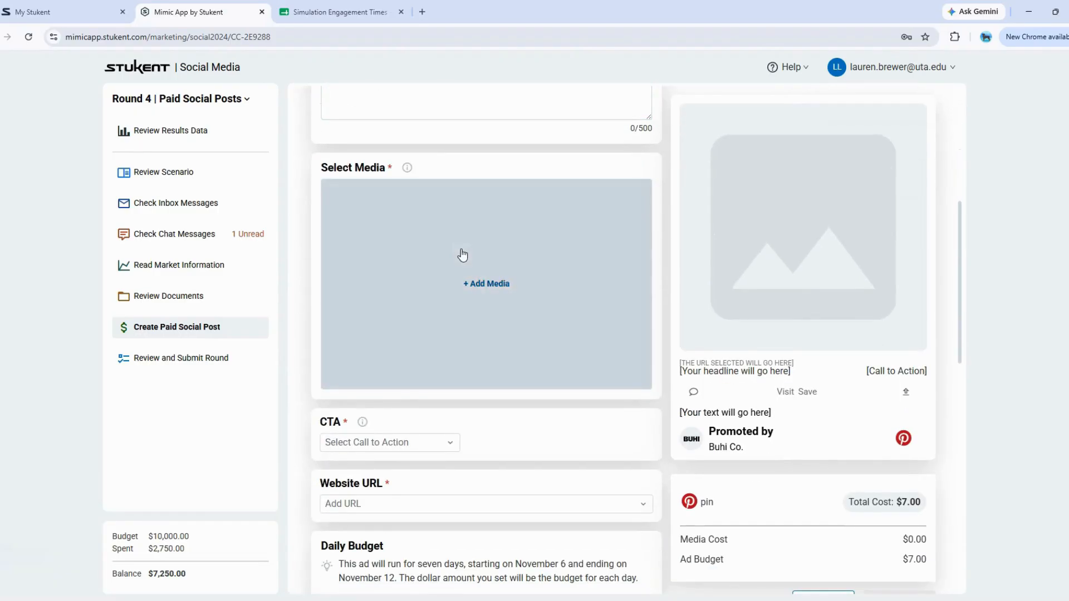
pyautogui.scroll(-2, 461, 252)
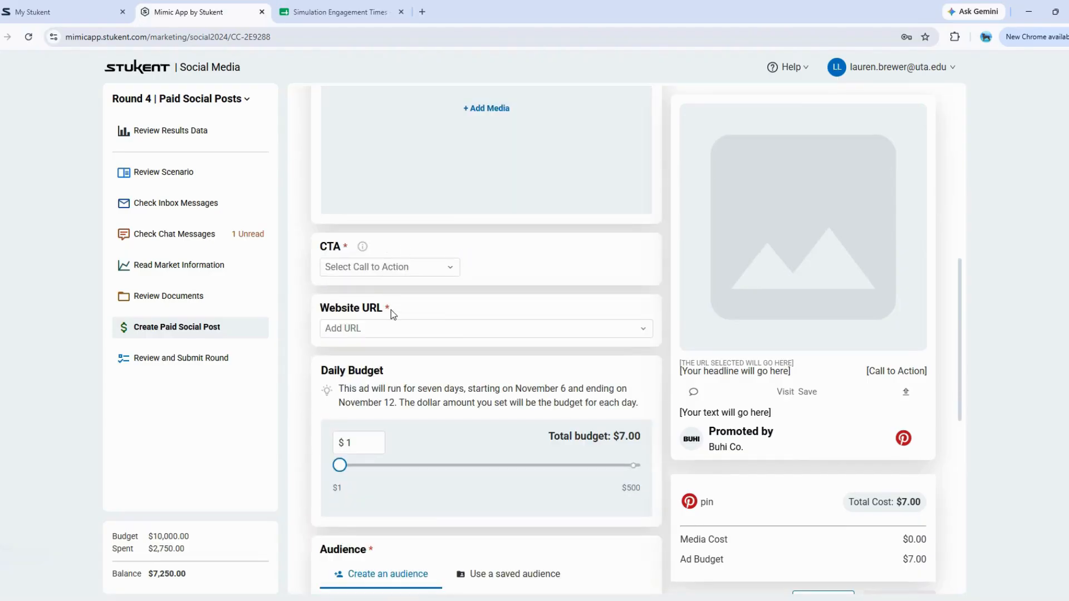
# - Search the video media for "children" and add the Window Wonder video to the pin
pyautogui.scroll(-5, 392, 310)
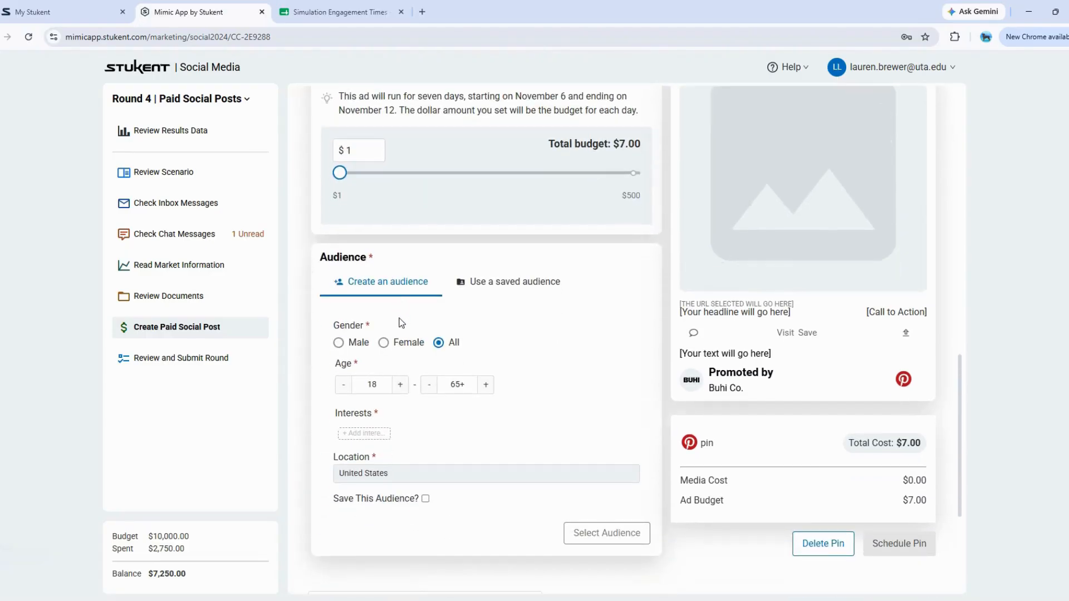
pyautogui.scroll(9, 488, 387)
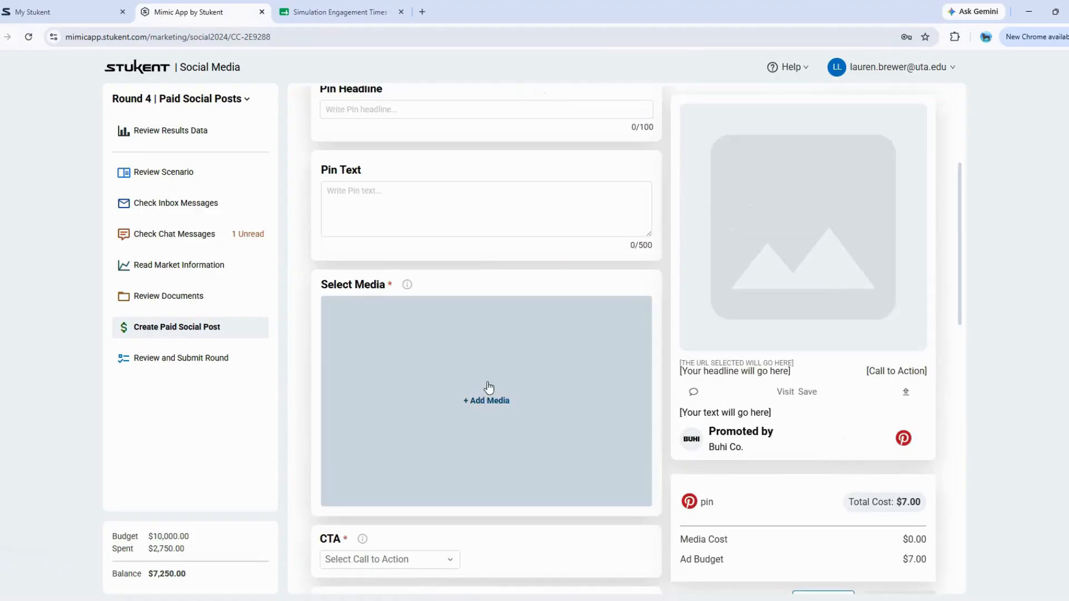
pyautogui.click(489, 402)
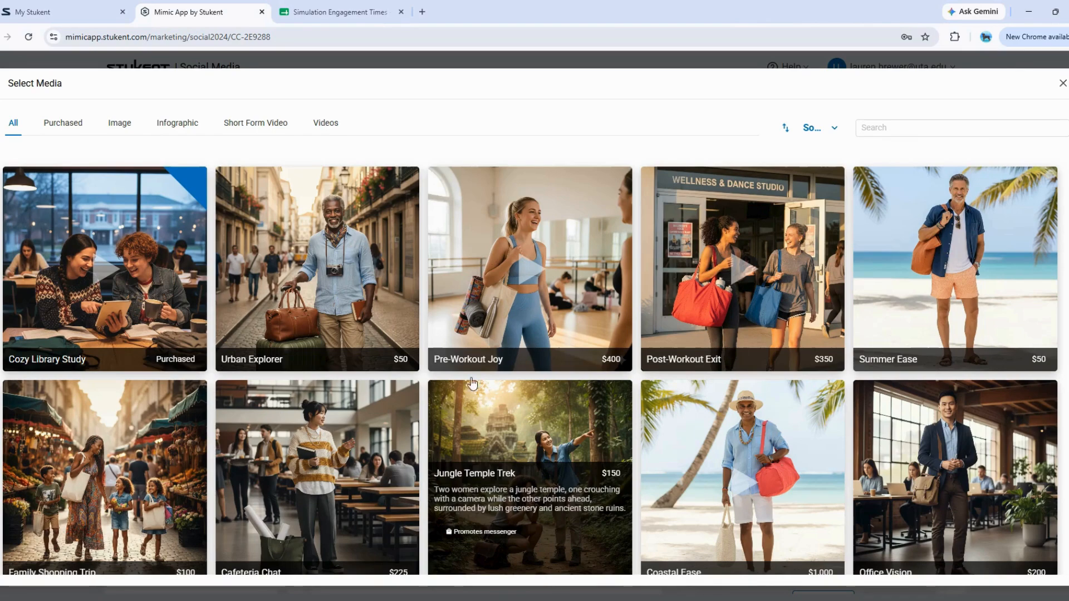
pyautogui.click(325, 123)
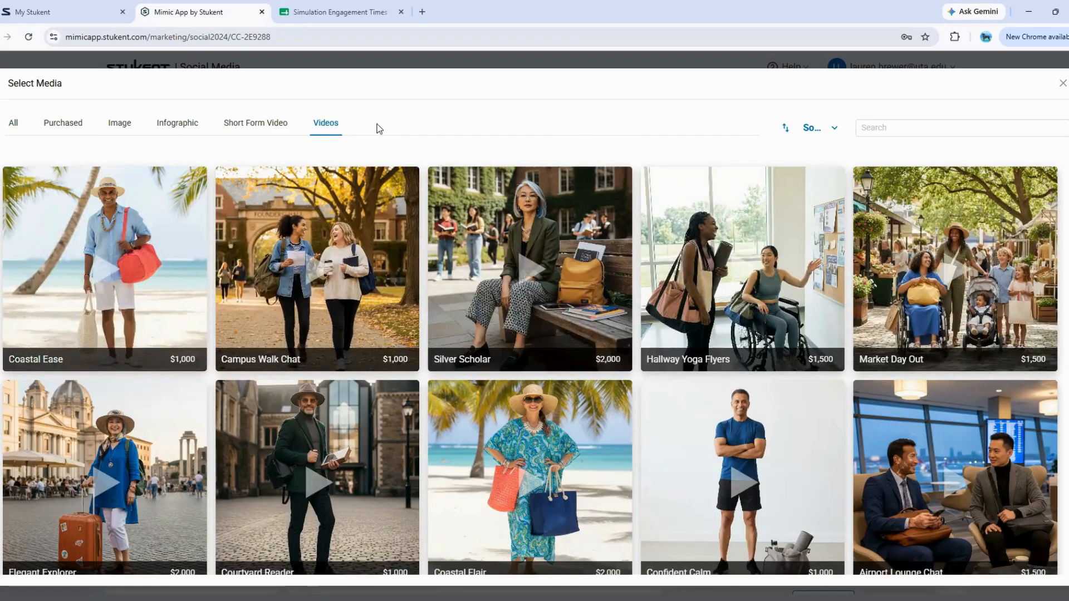
pyautogui.click(885, 128)
pyautogui.write('children')
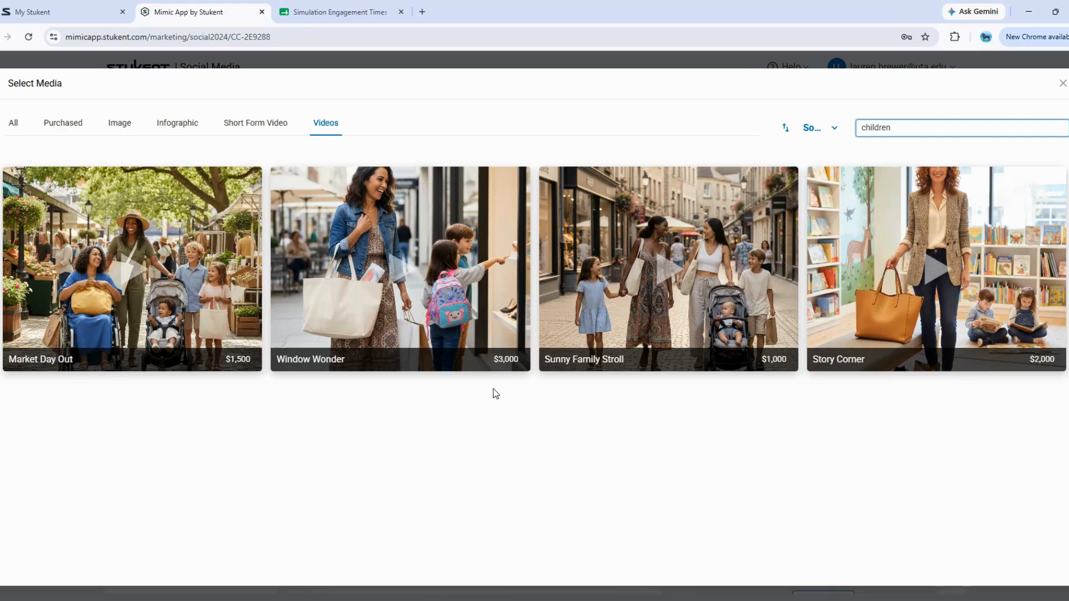
pyautogui.moveTo(780, 372)
pyautogui.moveTo(351, 362)
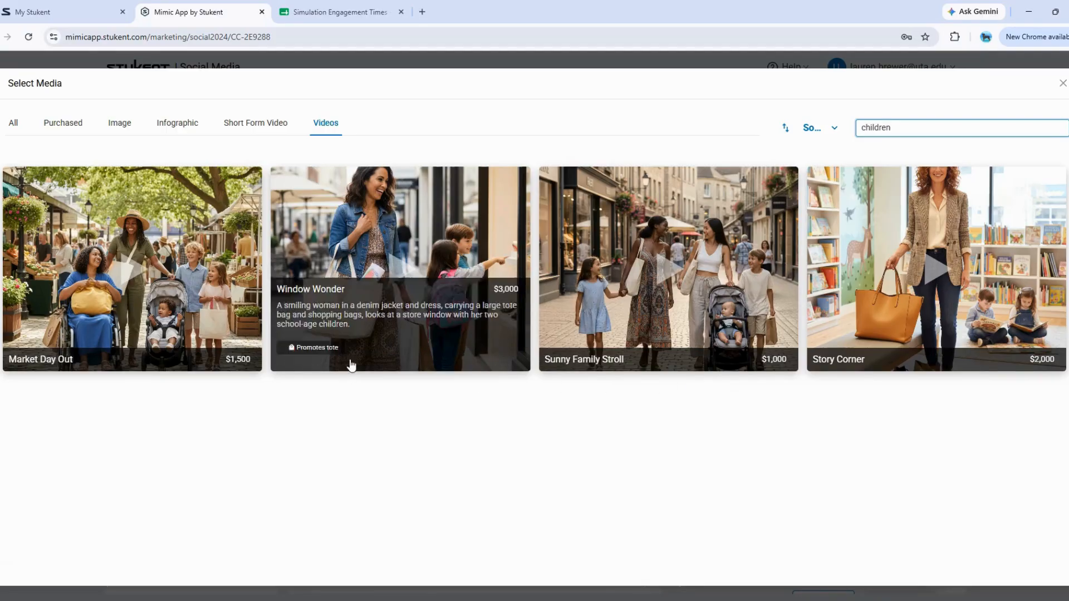
pyautogui.click(419, 287)
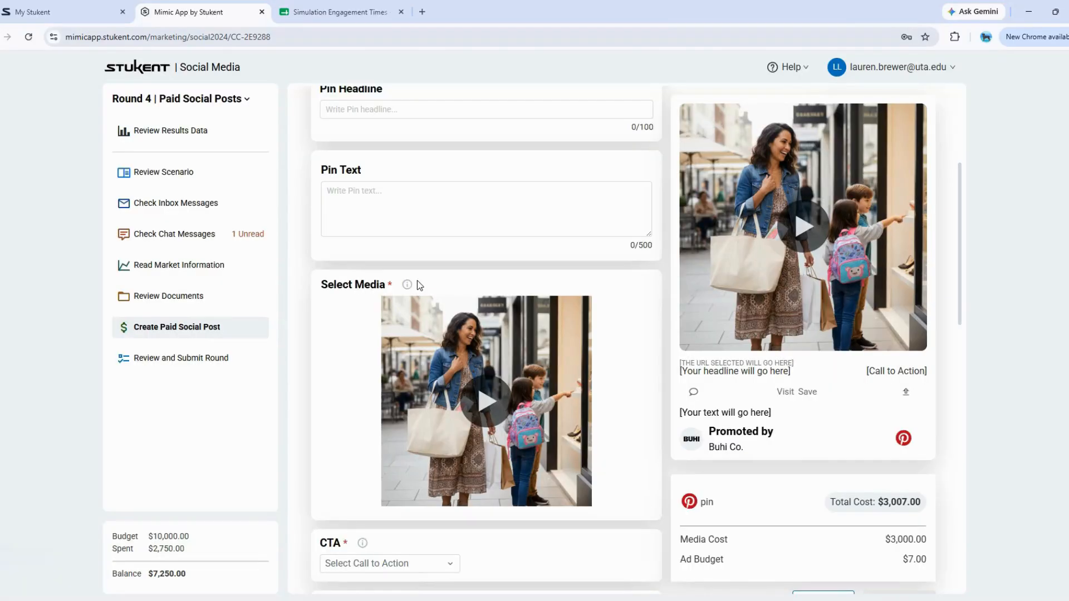
# - Look over the pin's daily budget section, and set the pin headline to "Style Meets Everyday Function"
pyautogui.scroll(-7, 419, 285)
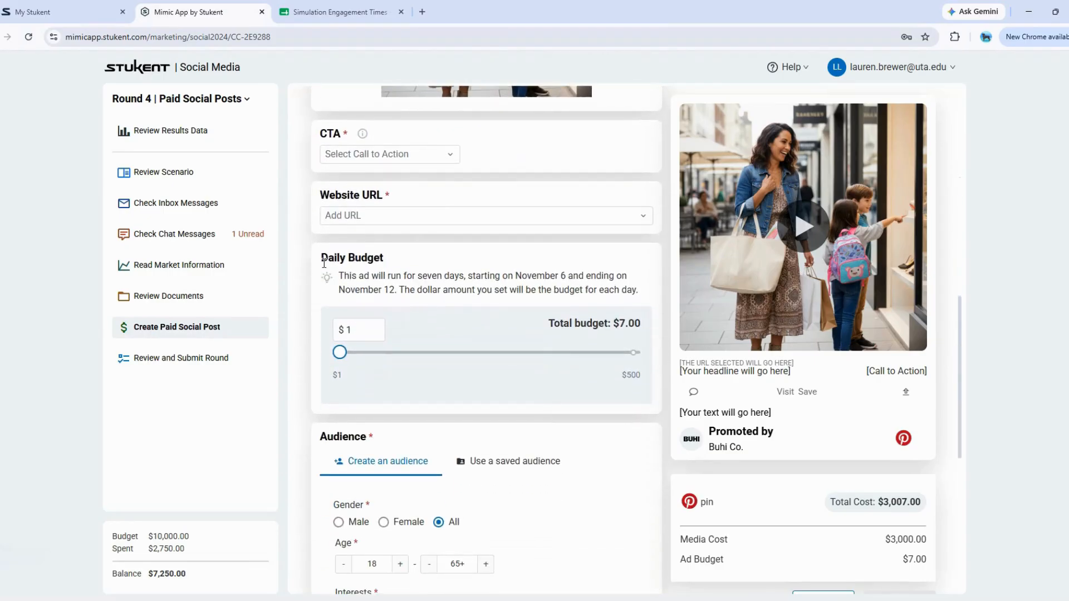
pyautogui.moveTo(321, 258); pyautogui.dragTo(390, 261)
pyautogui.click(391, 261)
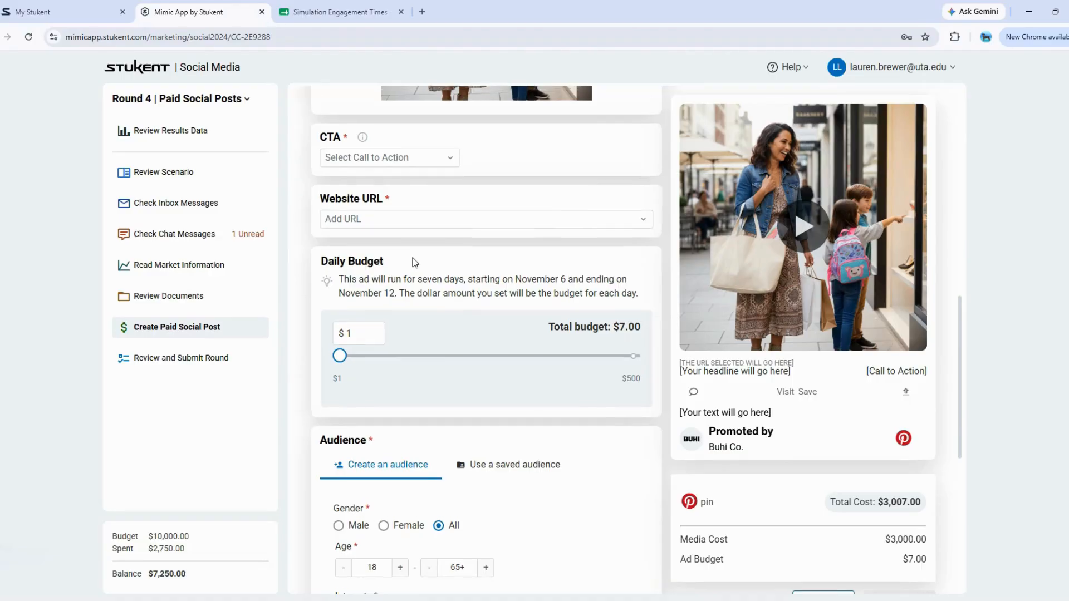
pyautogui.scroll(6, 413, 262)
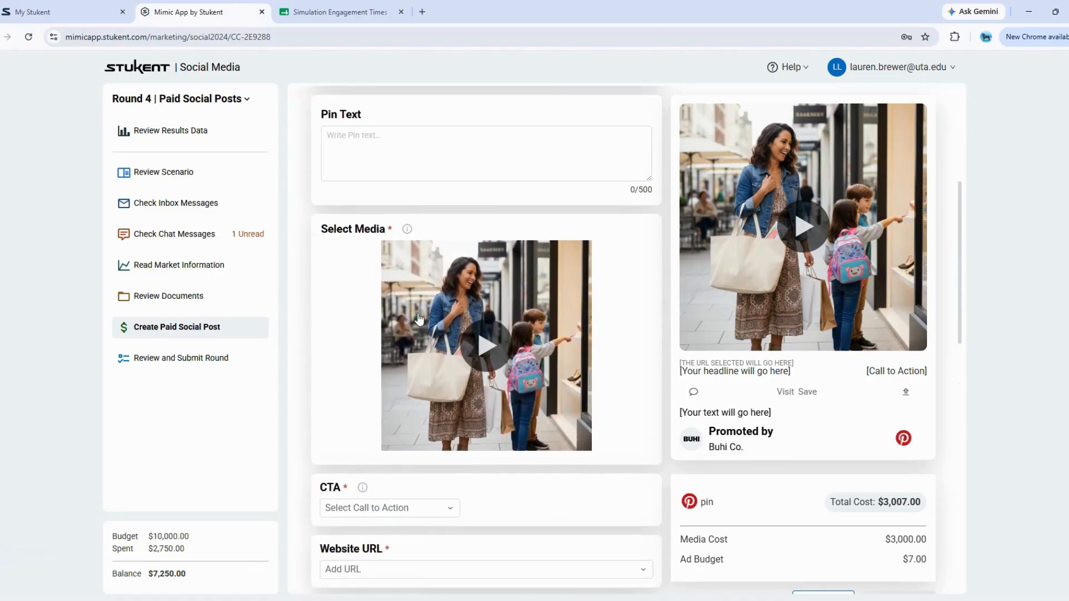
pyautogui.scroll(2, 418, 320)
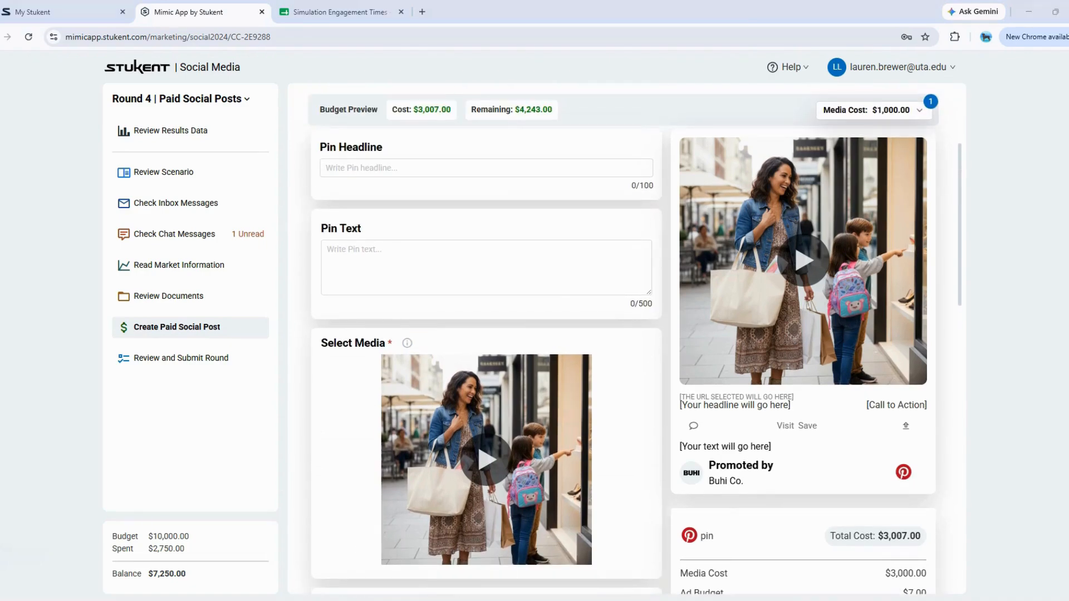
pyautogui.click(576, 174)
pyautogui.write('Style Meets Everyday Function')
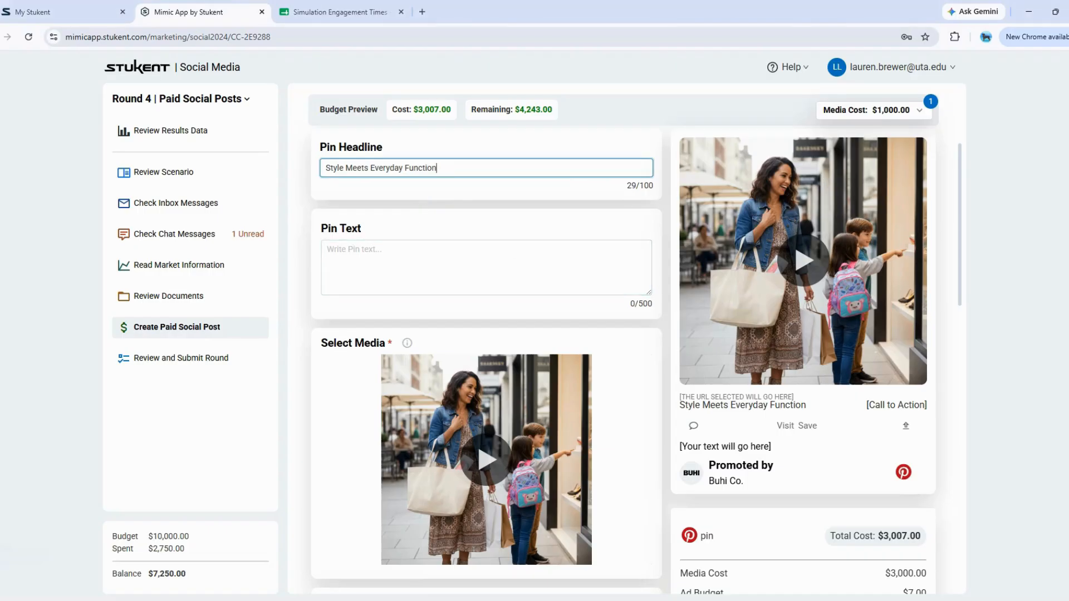
pyautogui.click(1024, 486)
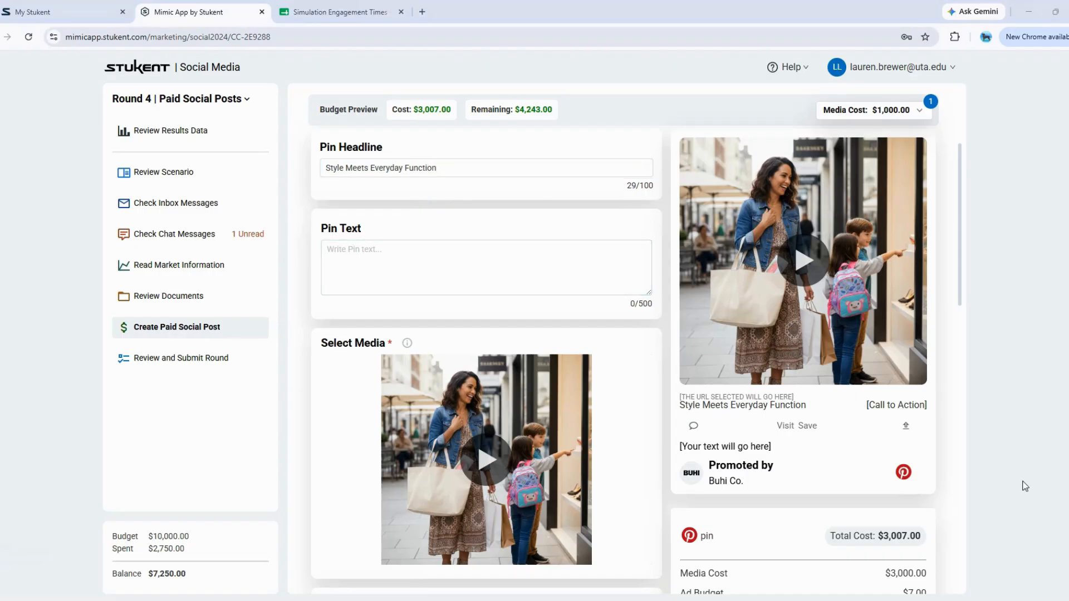
# - Enter the pin text "From school drop-offs to weekend errands, the Signature Tote keeps you organized and ready for anything. What's always in your bag?"
pyautogui.click(535, 265)
pyautogui.write("From school drop-offs to weekend errands, the Signature Tote keeps you organized and ready for anything. What's always in your bag?")
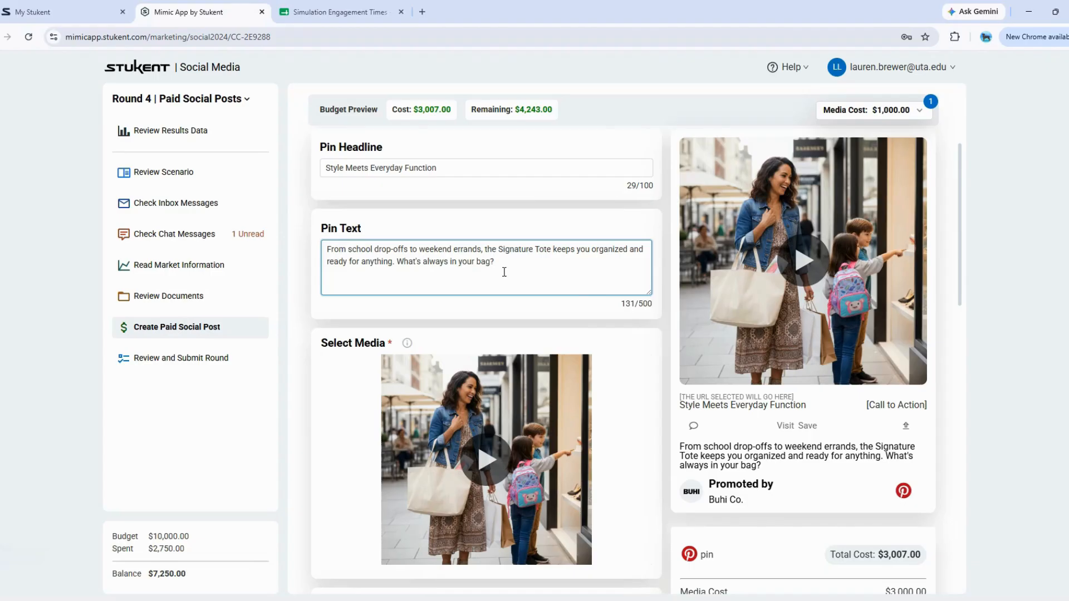
pyautogui.moveTo(498, 249); pyautogui.dragTo(550, 252)
pyautogui.click(542, 299)
# - Set the pin's website URL to the Signature Tote page, buhi.com/signature/tote
pyautogui.scroll(-5, 542, 300)
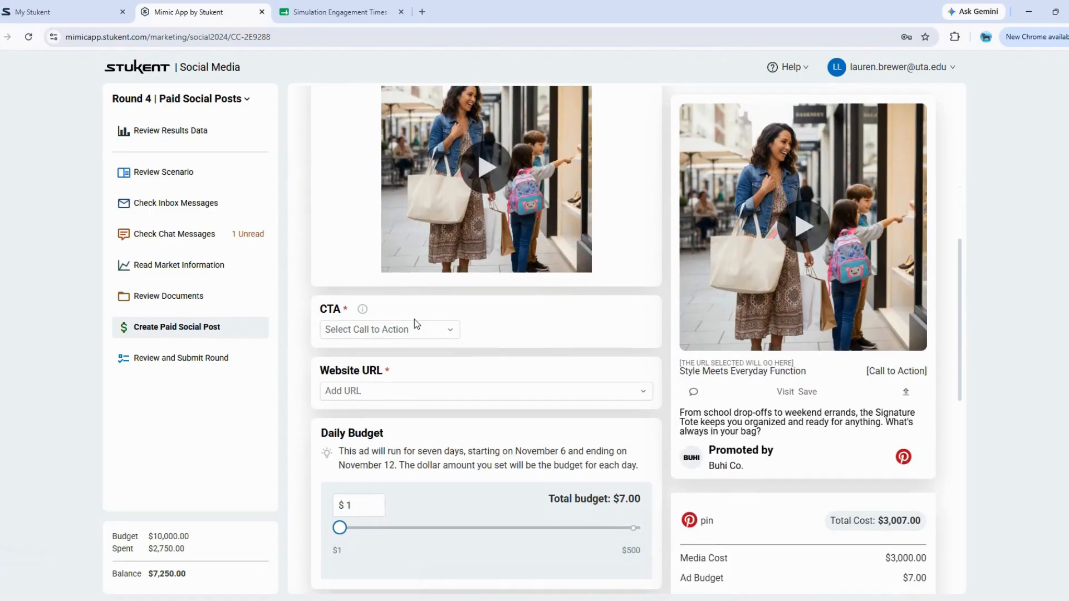
pyautogui.scroll(-2, 414, 324)
pyautogui.click(382, 281)
pyautogui.scroll(-1, 388, 369)
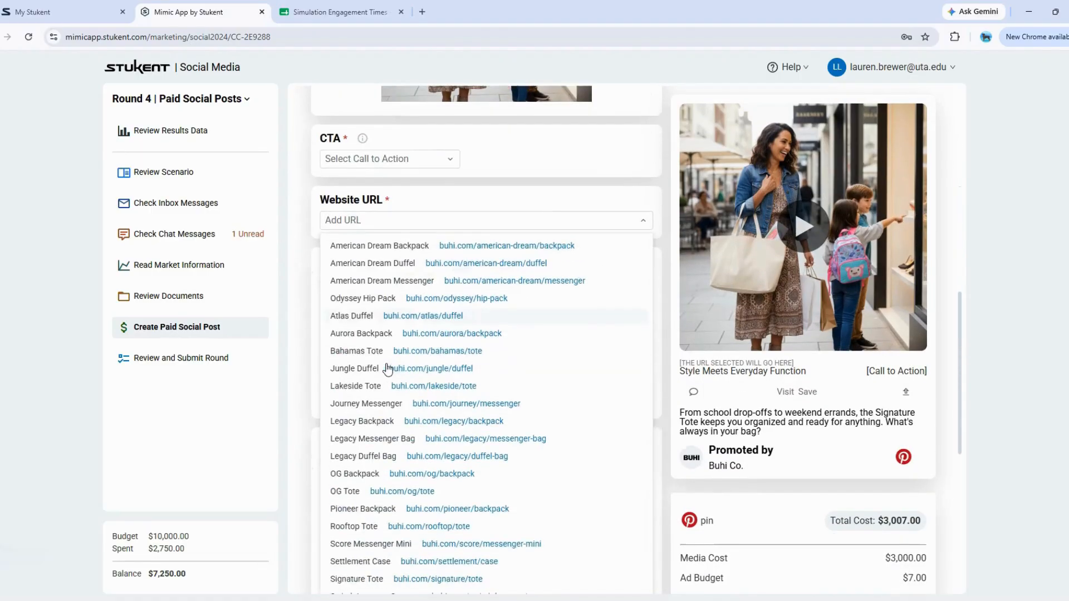
pyautogui.scroll(-1, 388, 369)
pyautogui.click(427, 462)
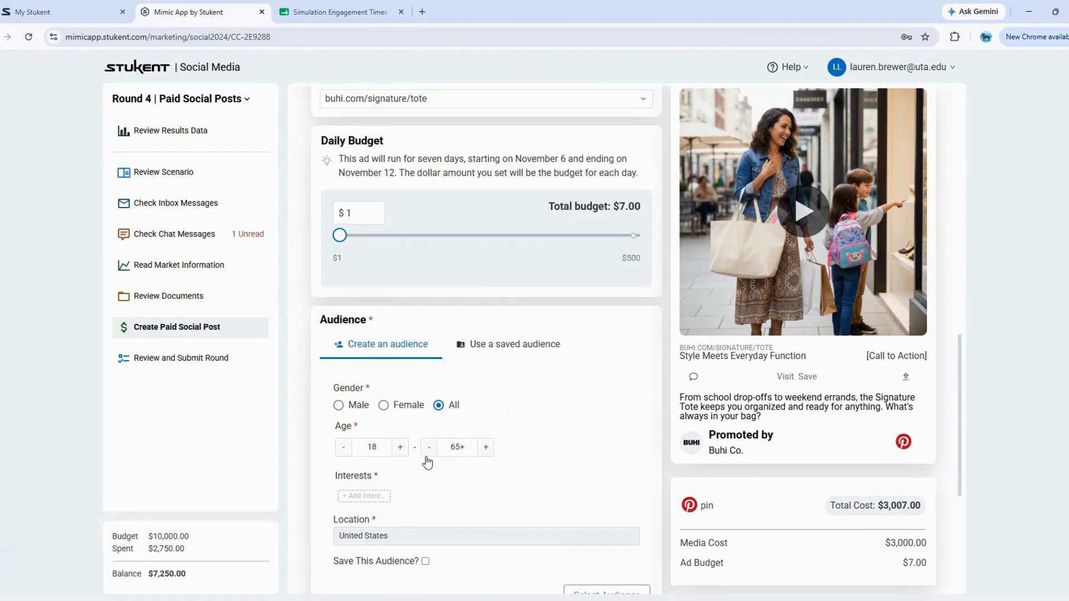
# - Set the pin's call to action to Shop Now
pyautogui.scroll(1, 664, 276)
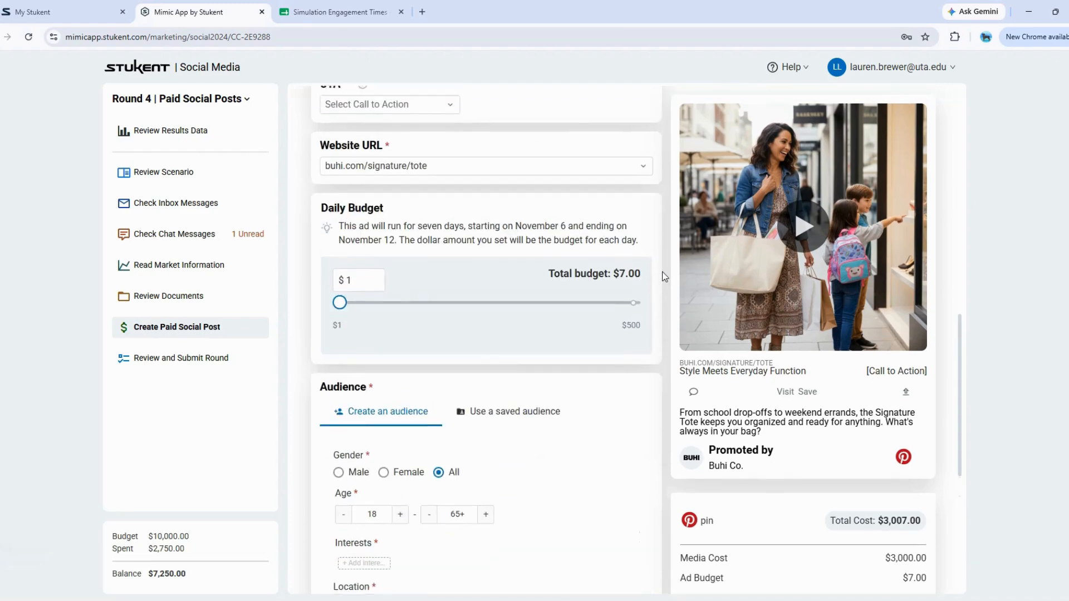
pyautogui.scroll(2, 664, 277)
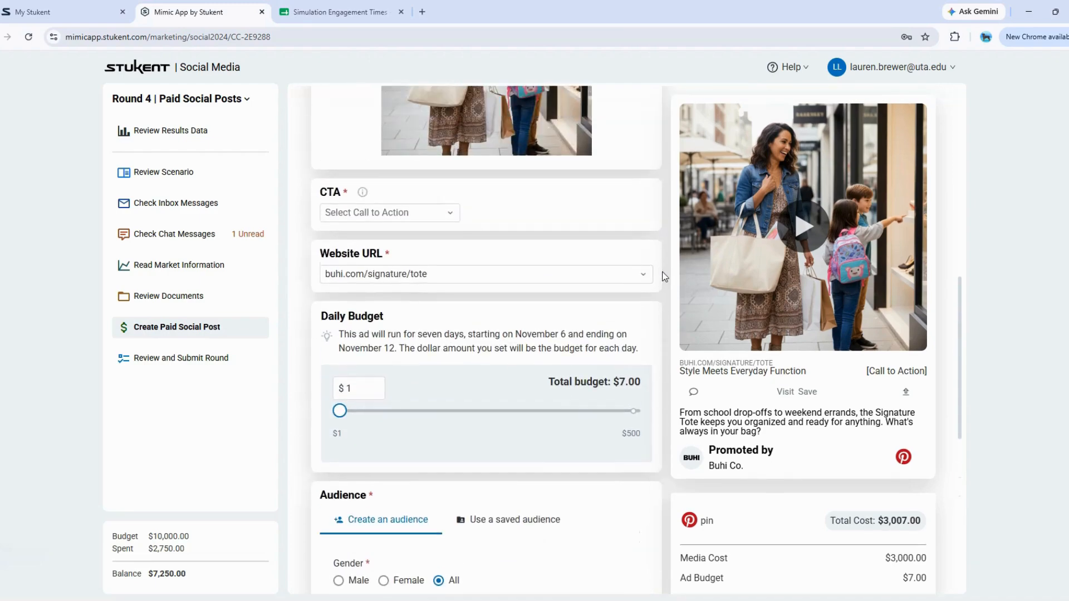
pyautogui.click(452, 219)
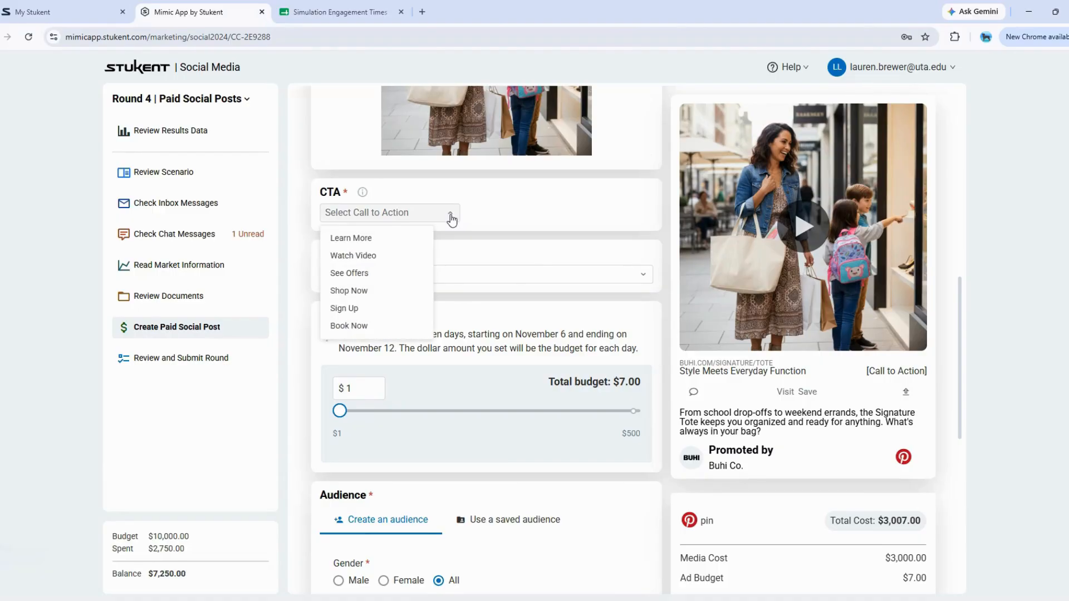
pyautogui.click(346, 294)
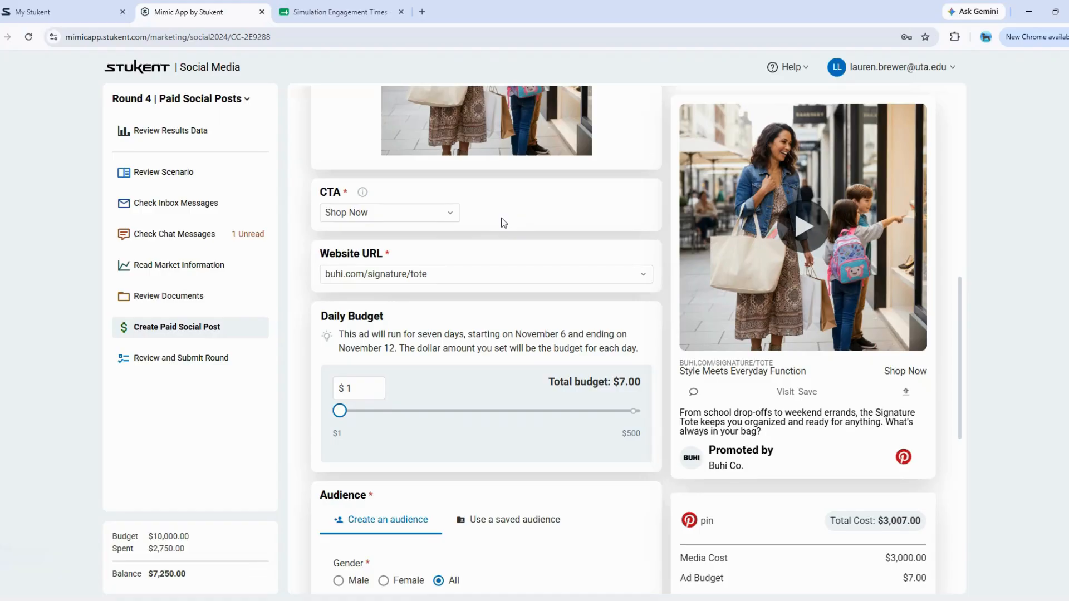
# - Raise the pin's daily budget to the $500 maximum and check the cost and remaining amount in the budget preview
pyautogui.scroll(10, 504, 223)
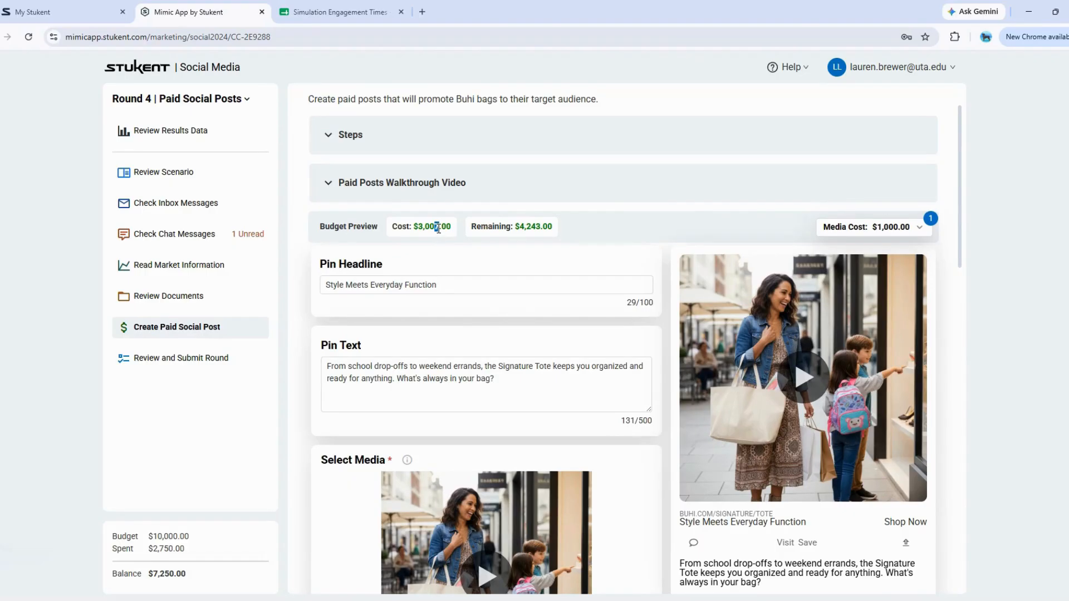
pyautogui.scroll(-10, 442, 250)
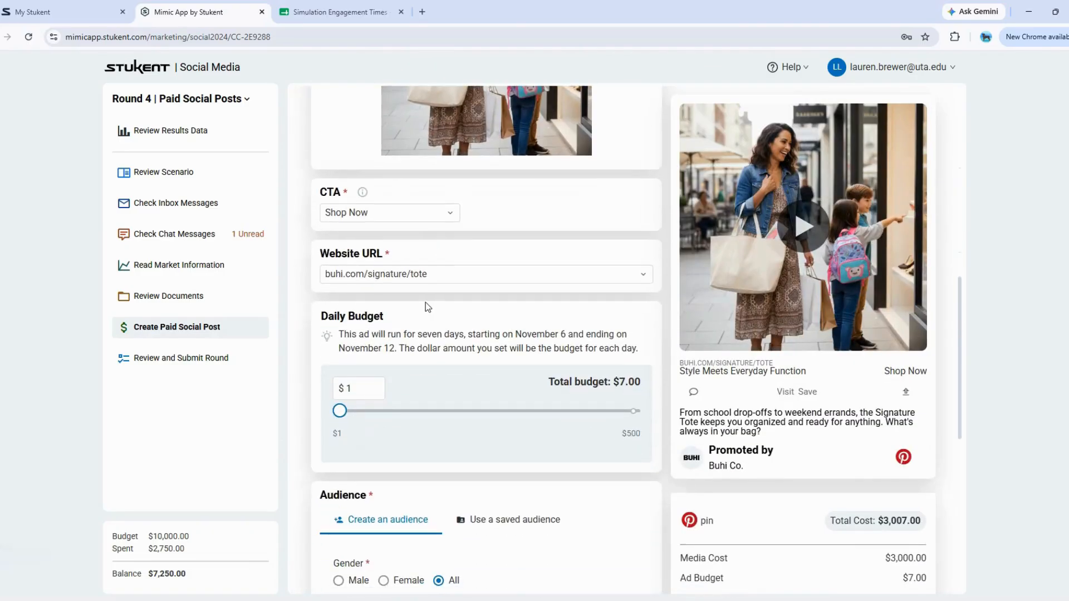
pyautogui.click(352, 389)
pyautogui.moveTo(617, 382); pyautogui.dragTo(640, 384)
pyautogui.scroll(5, 458, 334)
pyautogui.scroll(5, 459, 327)
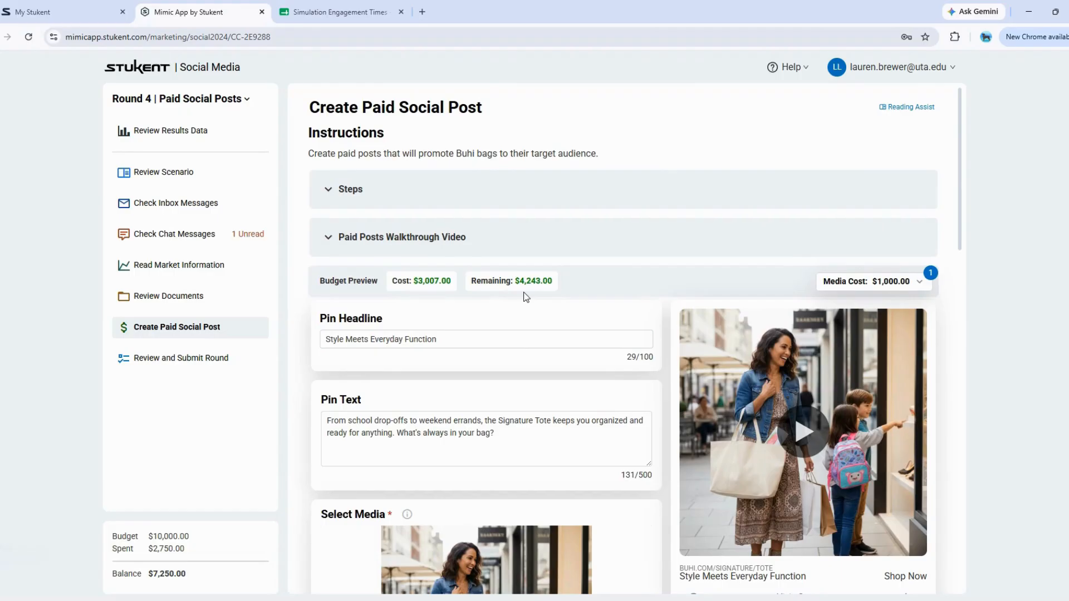
pyautogui.scroll(-10, 525, 297)
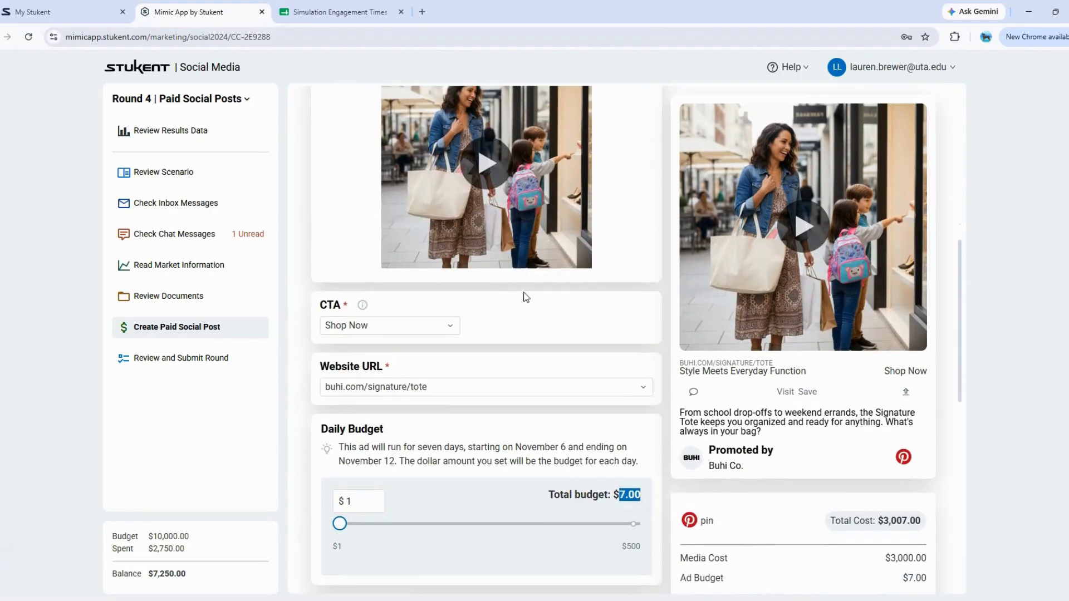
pyautogui.moveTo(339, 407); pyautogui.dragTo(646, 411)
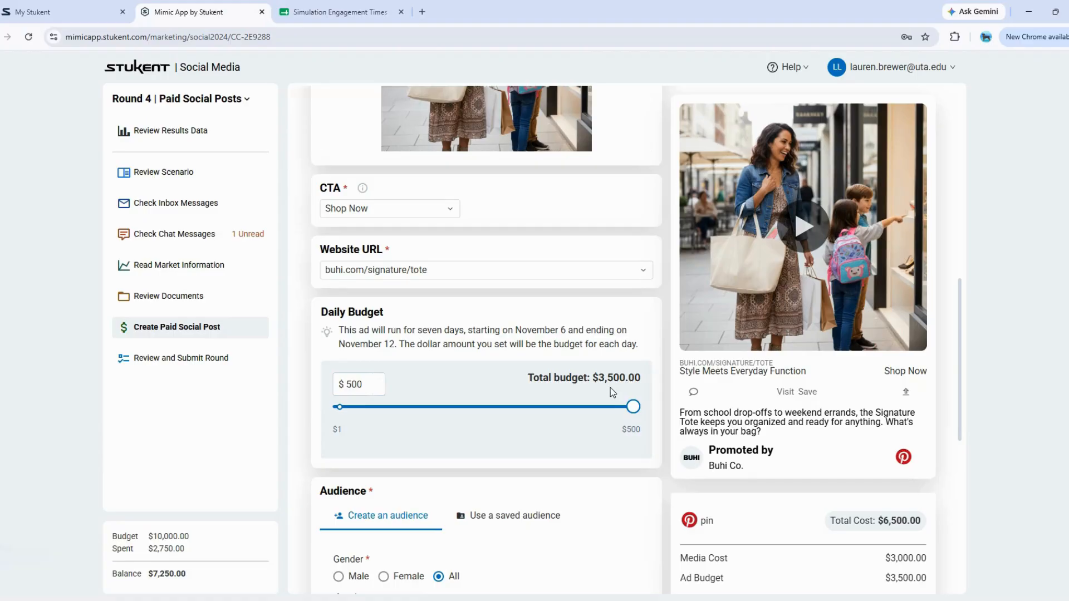
pyautogui.scroll(10, 610, 388)
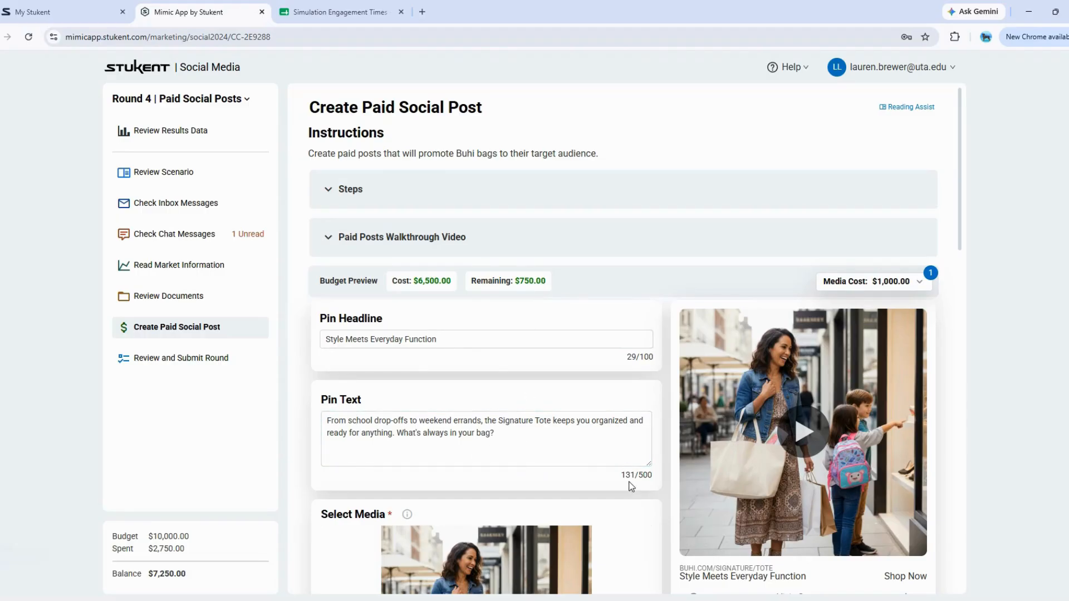
# - Look up Pinterest's recommended character count in the Buhi Social Media Audit document, then return to the pin and collapse its instruction sections
pyautogui.click(171, 296)
pyautogui.moveTo(961, 305); pyautogui.dragTo(956, 505)
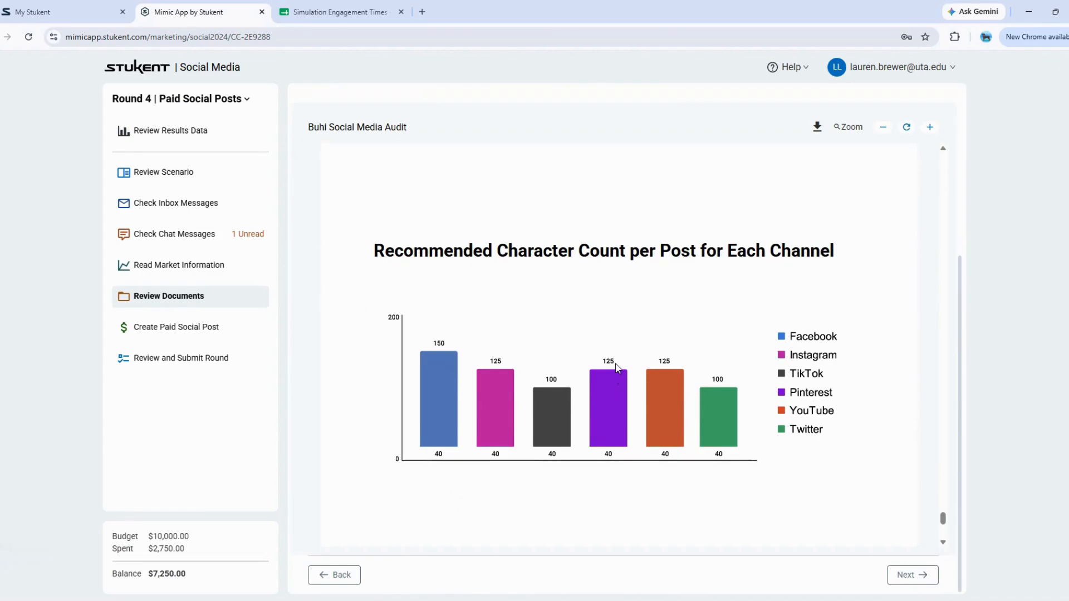
pyautogui.click(198, 330)
pyautogui.click(328, 191)
pyautogui.click(332, 238)
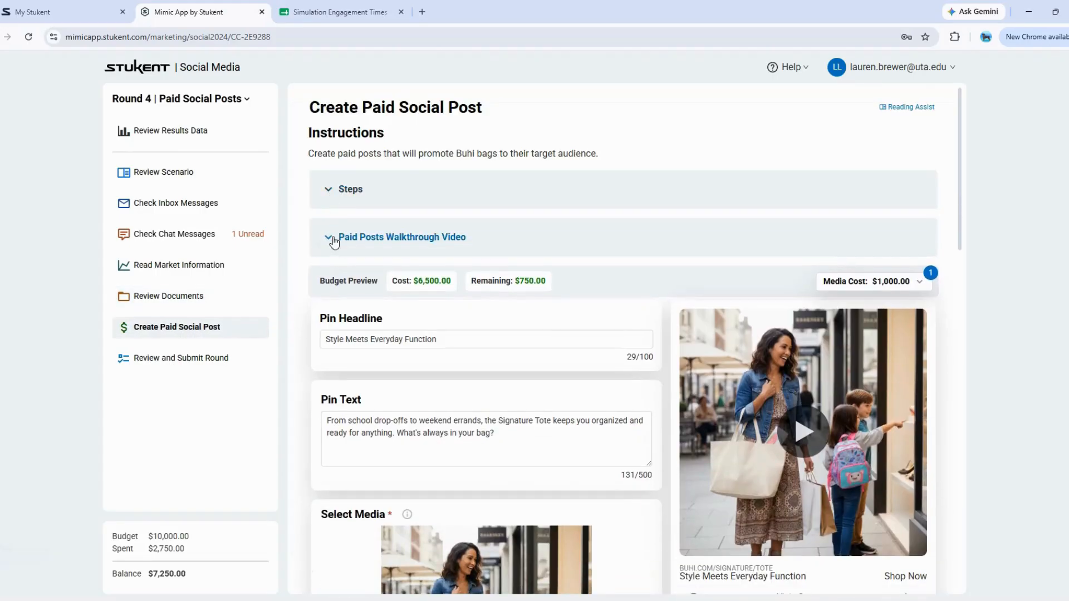
# - Shorten the pin text by removing the word "always" from its closing question, and check the character count
pyautogui.scroll(-1, 335, 241)
pyautogui.click(372, 392)
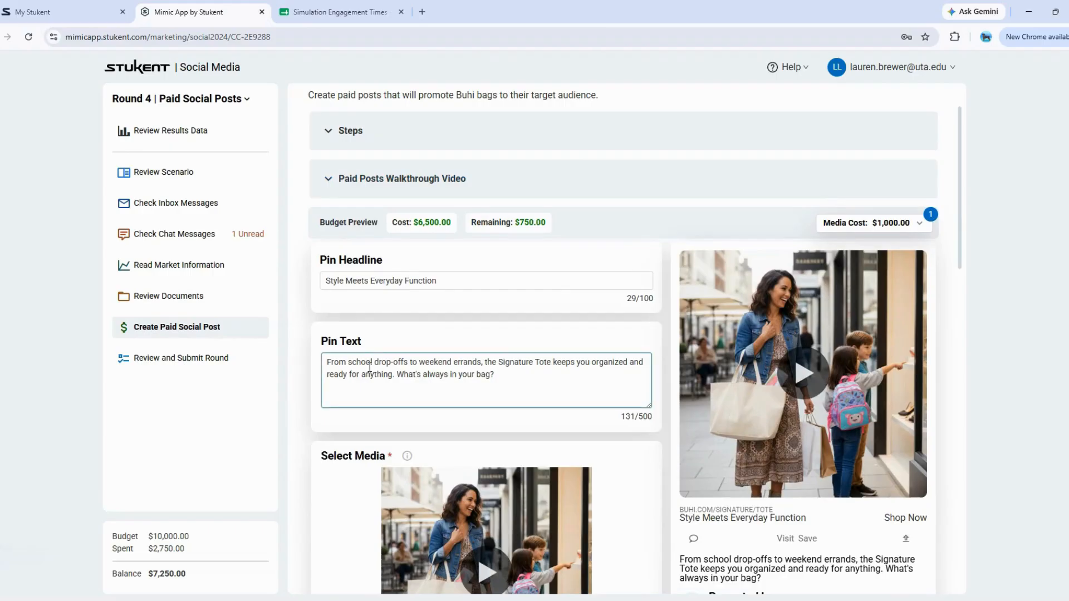
pyautogui.scroll(-1, 384, 362)
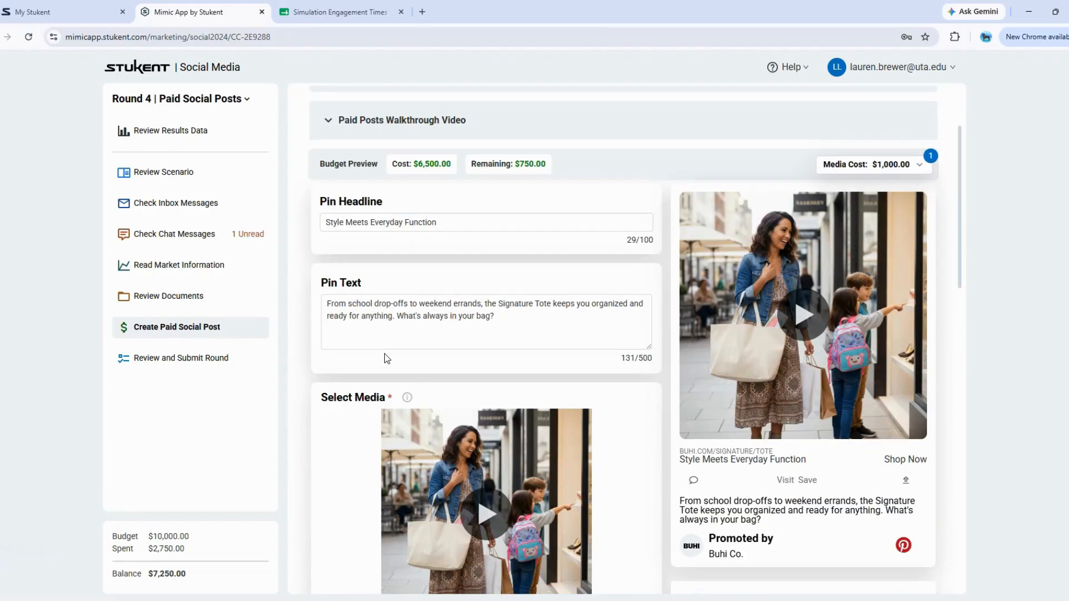
pyautogui.moveTo(422, 316); pyautogui.dragTo(447, 322)
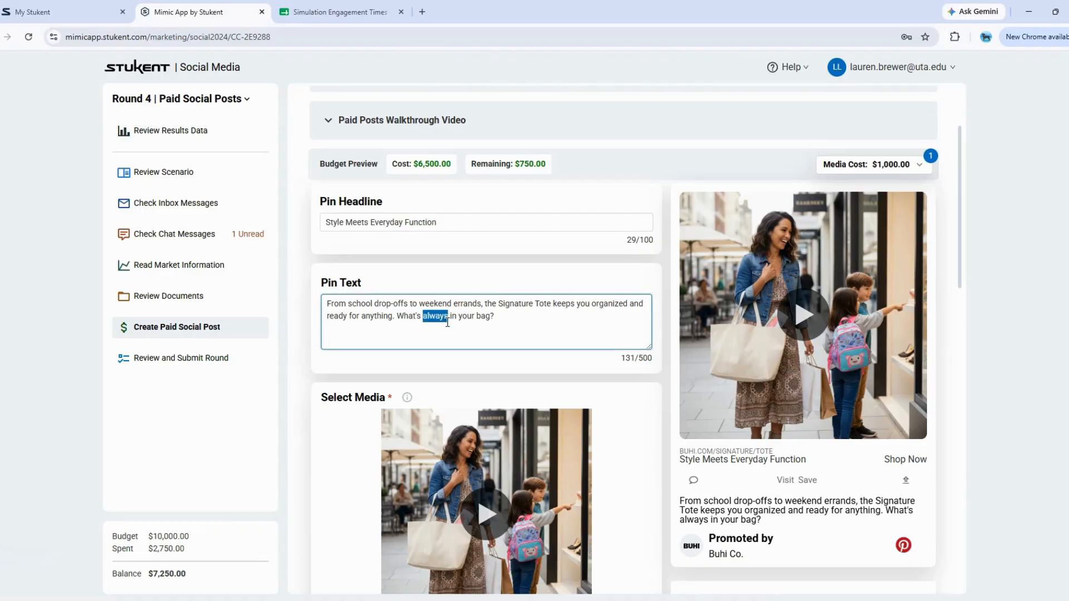
pyautogui.press('BackSpace')
pyautogui.press('BackSpace')
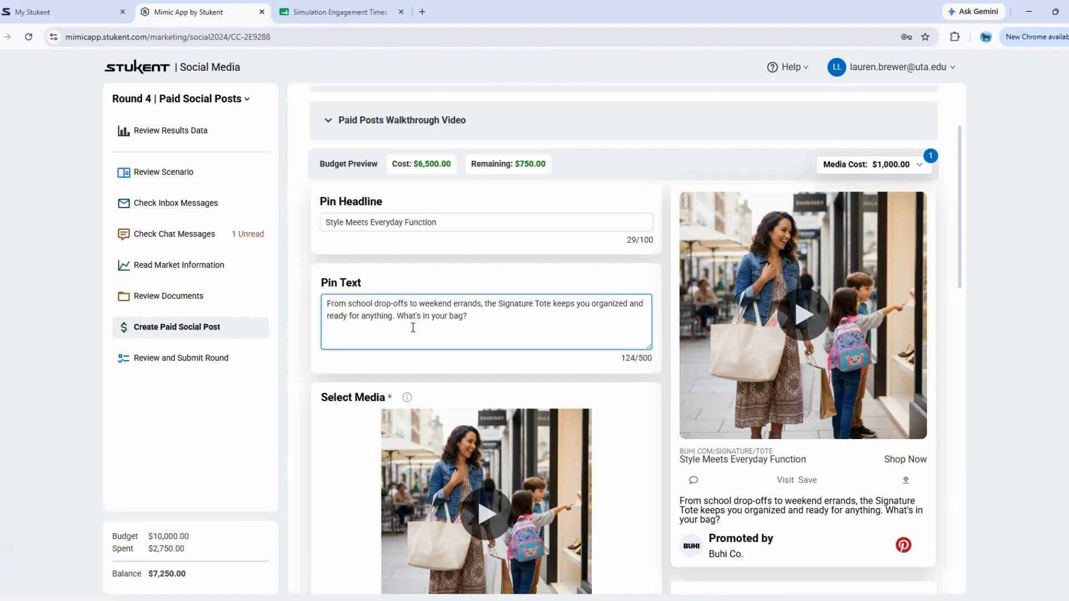
pyautogui.click(575, 341)
pyautogui.moveTo(621, 358); pyautogui.dragTo(637, 358)
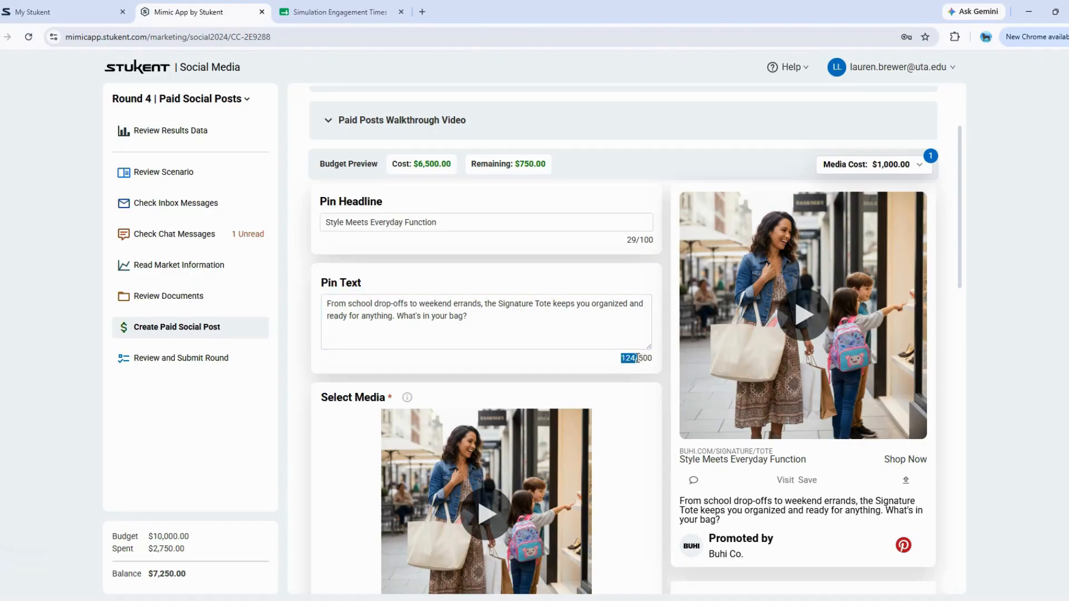
pyautogui.click(642, 376)
pyautogui.scroll(-6, 633, 364)
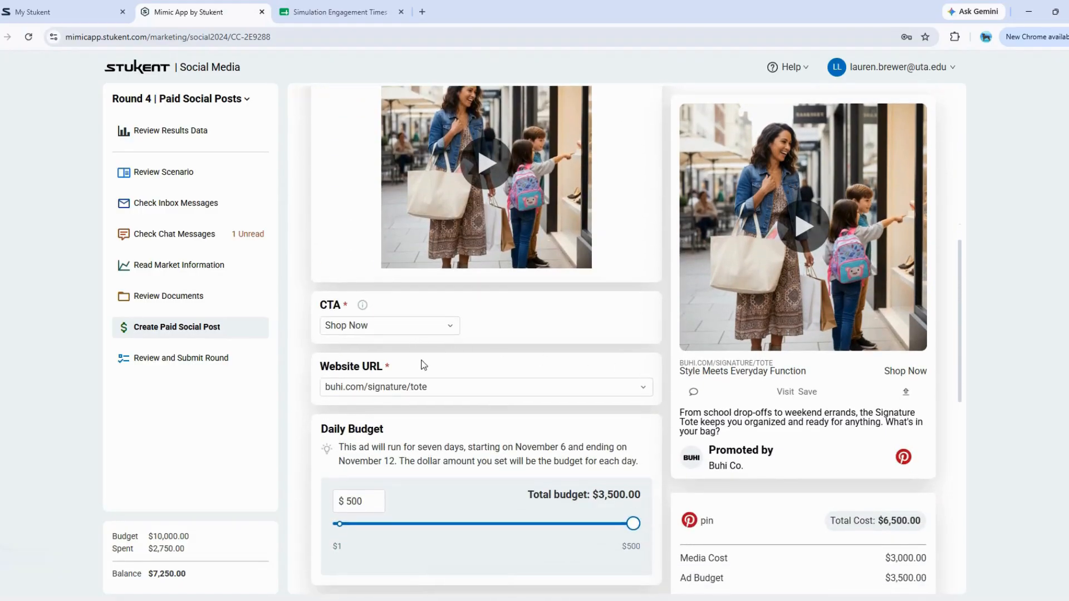
# - Review the saved City Hopper Sue audience in the pin's audience settings, and return to creating a new audience
pyautogui.scroll(-3, 427, 382)
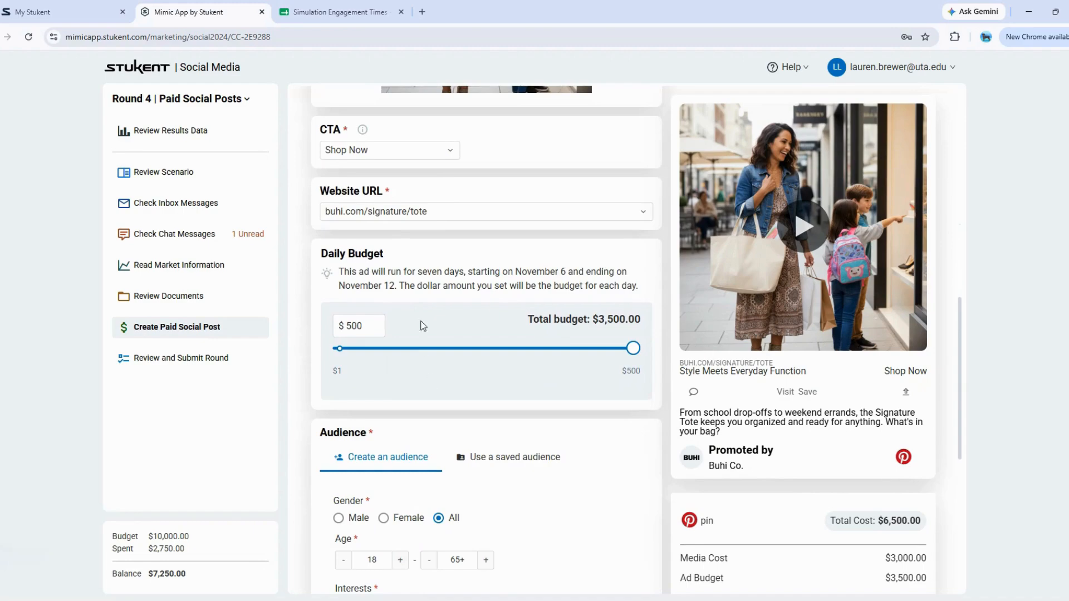
pyautogui.scroll(-3, 412, 272)
pyautogui.click(417, 281)
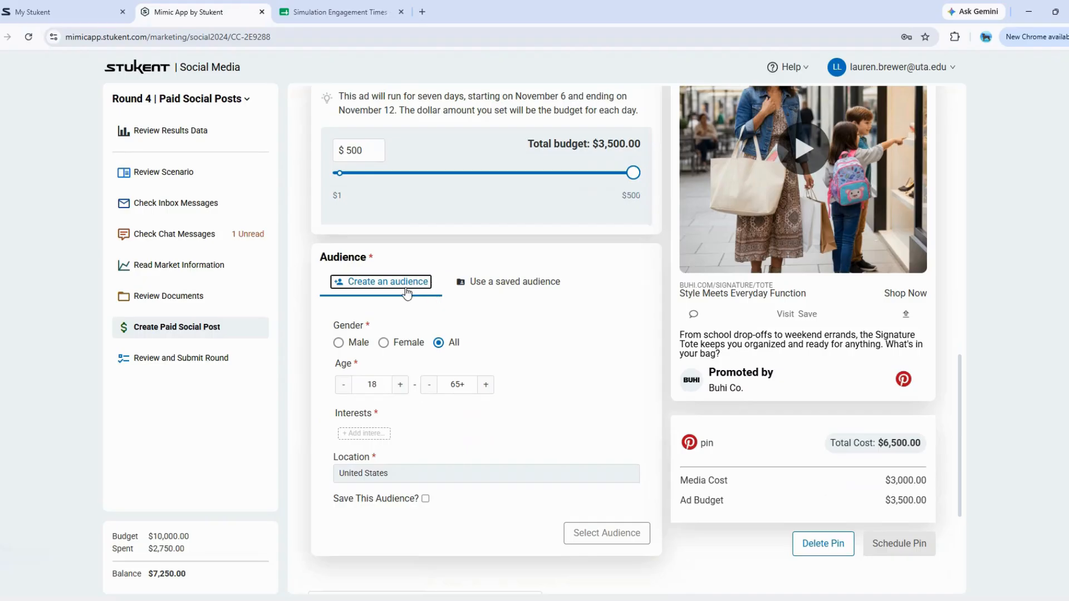
pyautogui.click(506, 293)
pyautogui.click(494, 310)
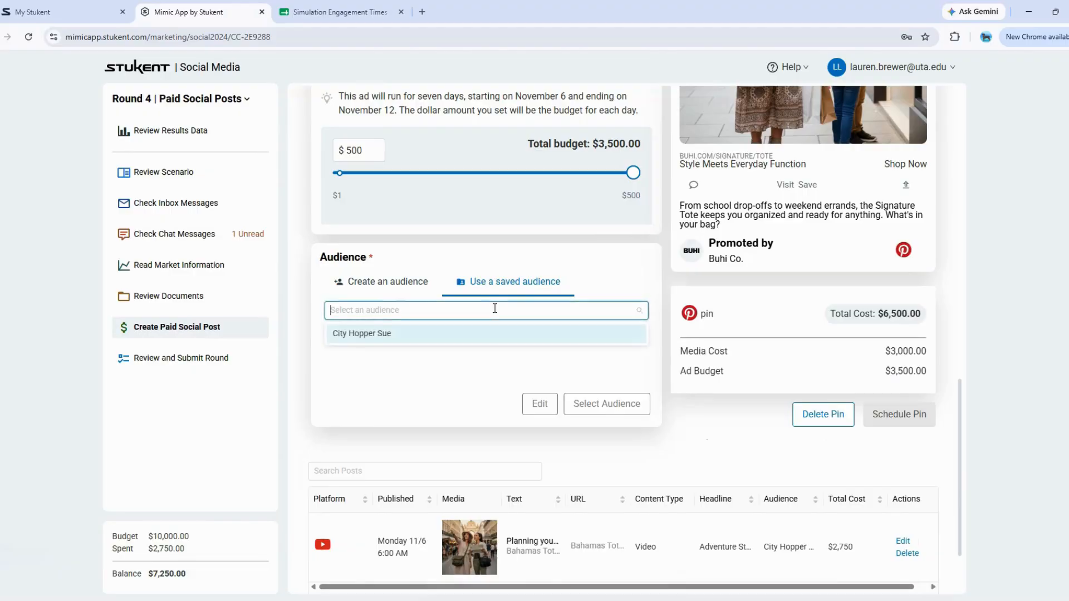
pyautogui.click(372, 337)
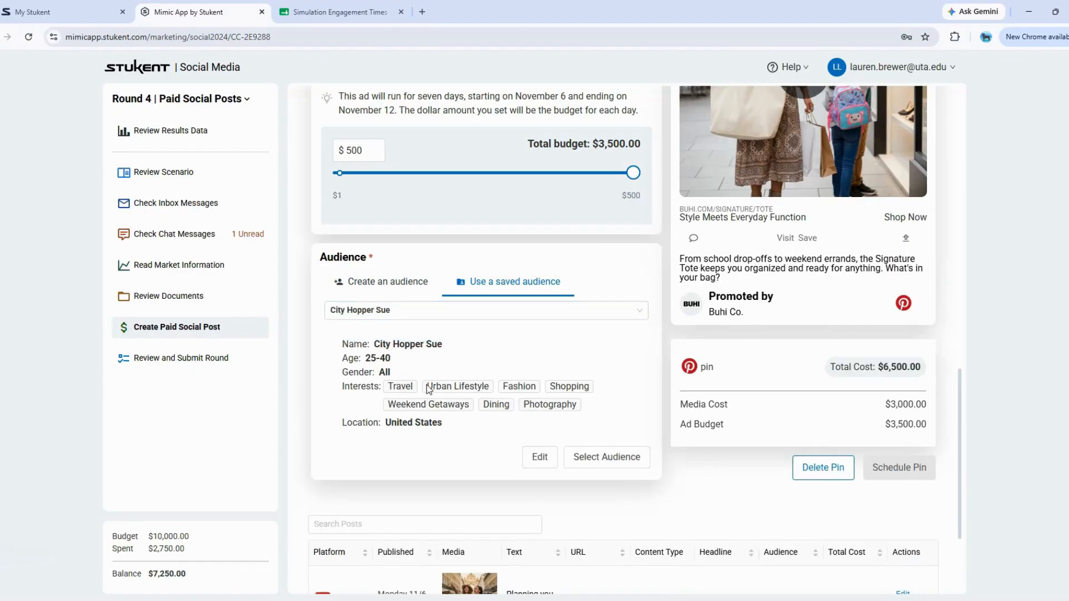
pyautogui.click(379, 291)
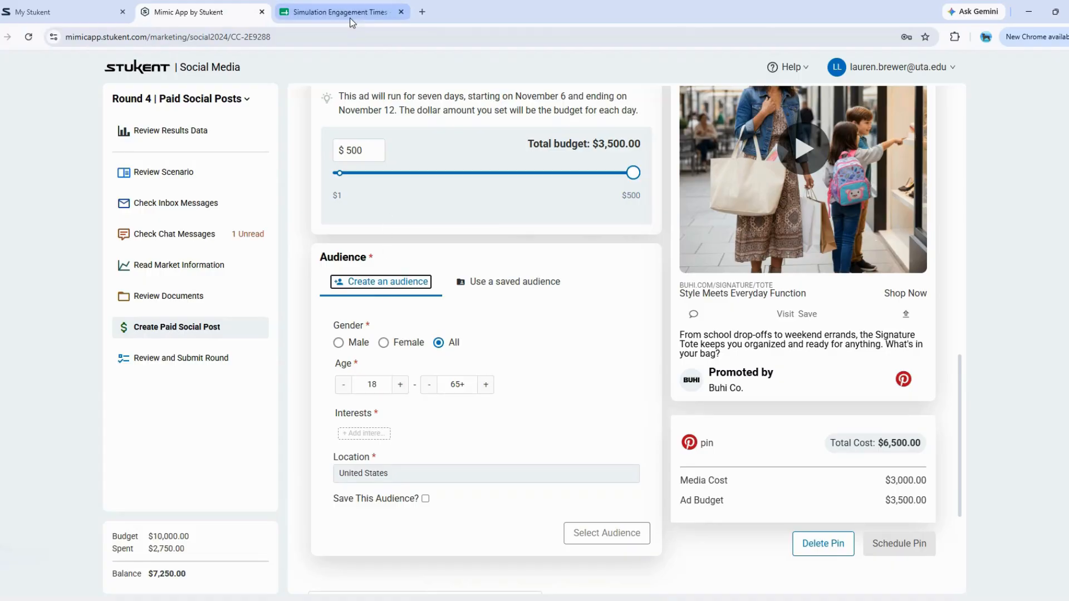
# - Look up Hipster Mommy Kami's age range and interest keywords in the Simulation Engagement Times spreadsheet, and return to the pin
pyautogui.click(337, 12)
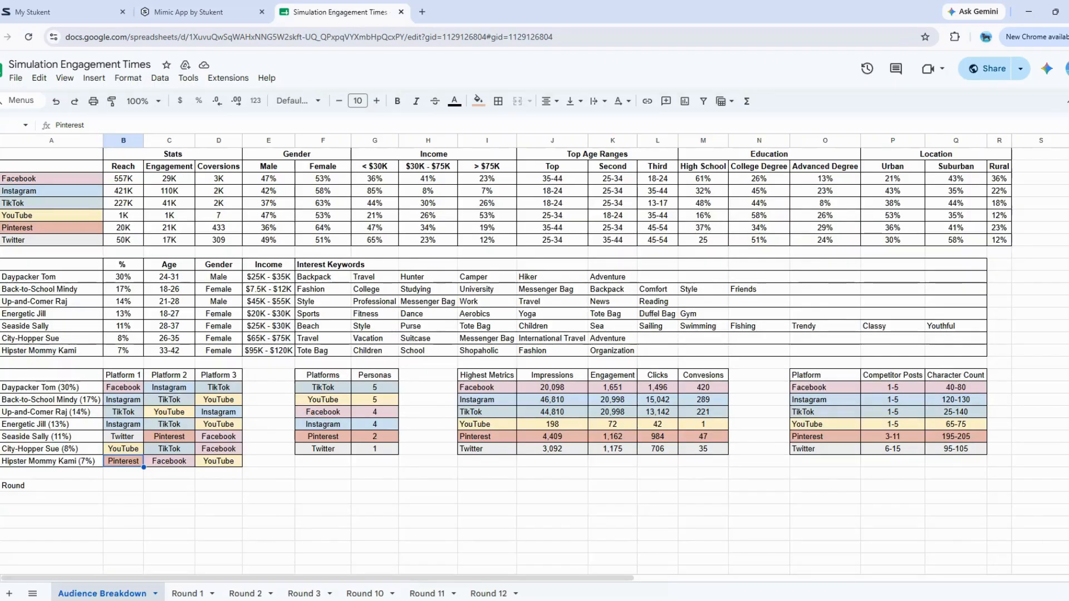
pyautogui.click(0, 350)
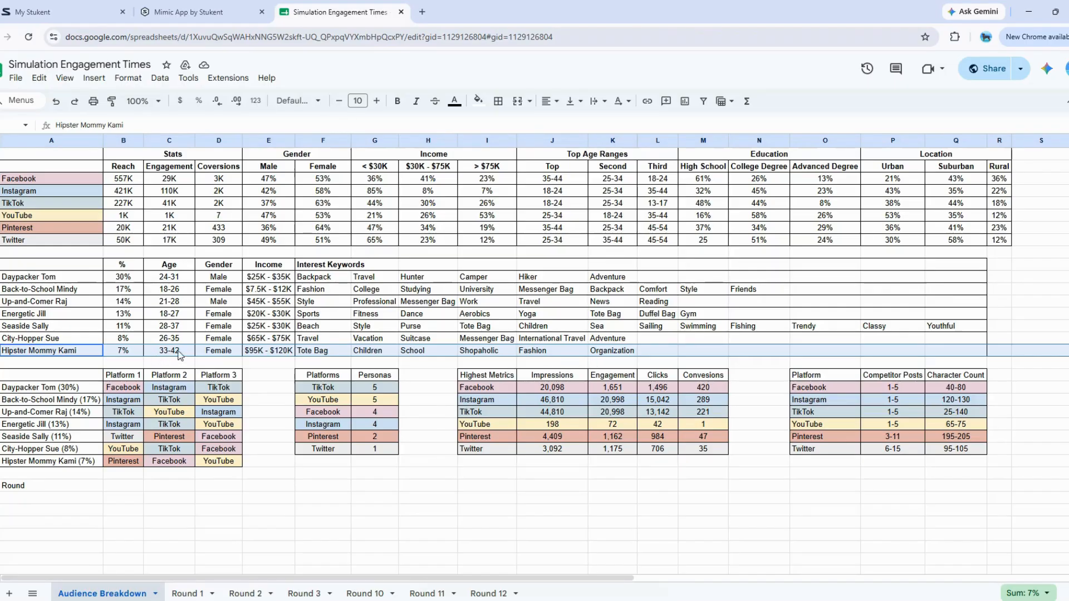
pyautogui.click(213, 15)
# - Set the new audience's age range to 30–45
pyautogui.doubleClick(372, 384)
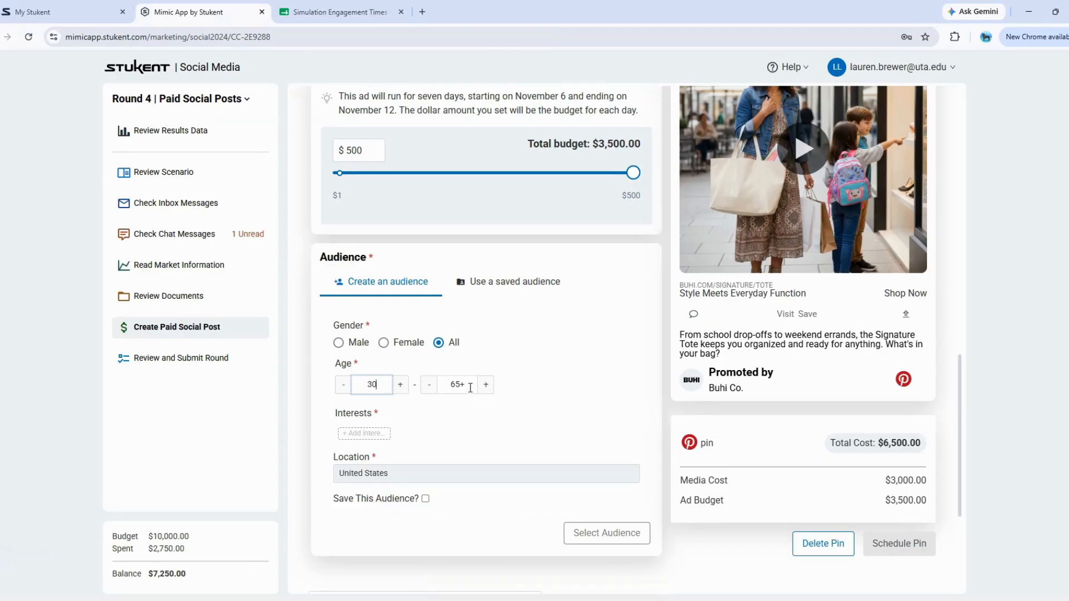
pyautogui.click(457, 379)
pyautogui.write('45')
# - Add Parenting, Family Activities and Fashion as interests for the new audience
pyautogui.click(370, 437)
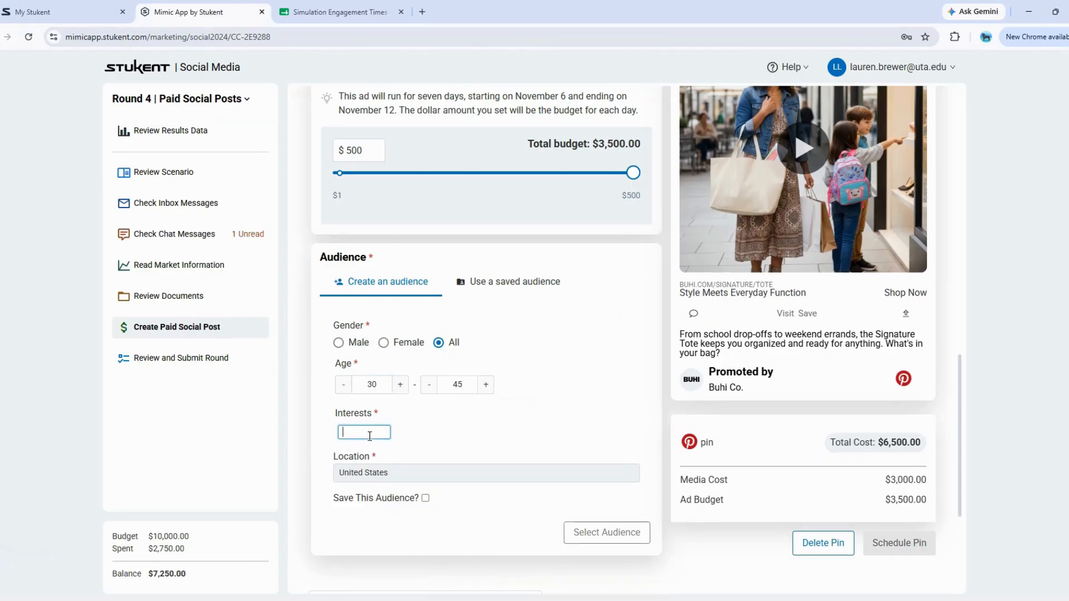
pyautogui.write('Parenting')
pyautogui.press('Return')
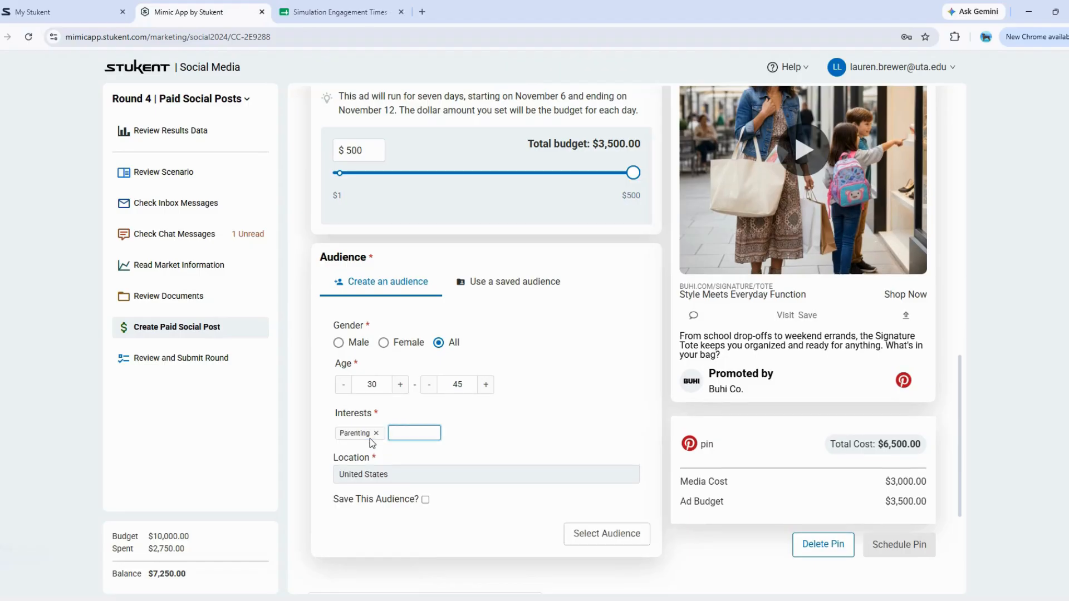
pyautogui.write('Family Act')
pyautogui.write('ivities')
pyautogui.press('Return')
pyautogui.write('Fashion')
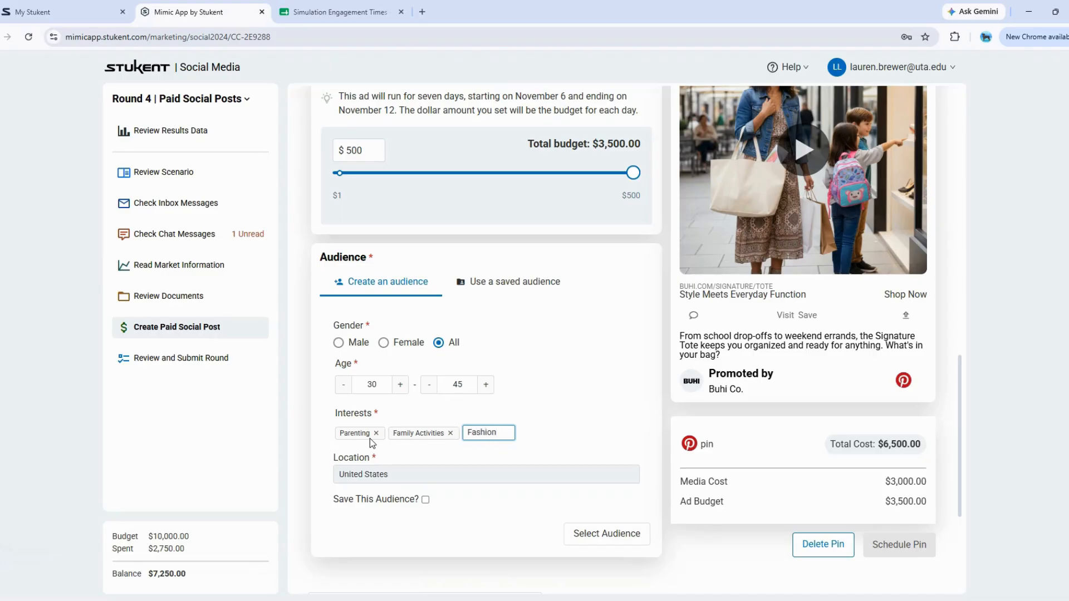
pyautogui.press('Return')
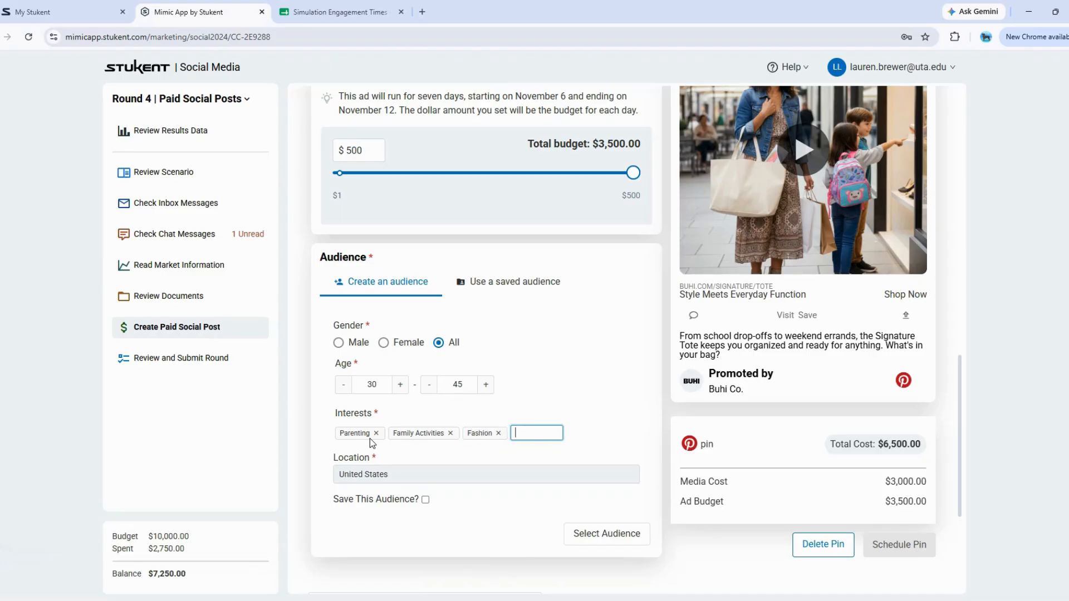
# - Add Home Decor, Diy, Shopping and Lifestyle Blogs to the audience's interests
pyautogui.write('Home Decor')
pyautogui.press('Return')
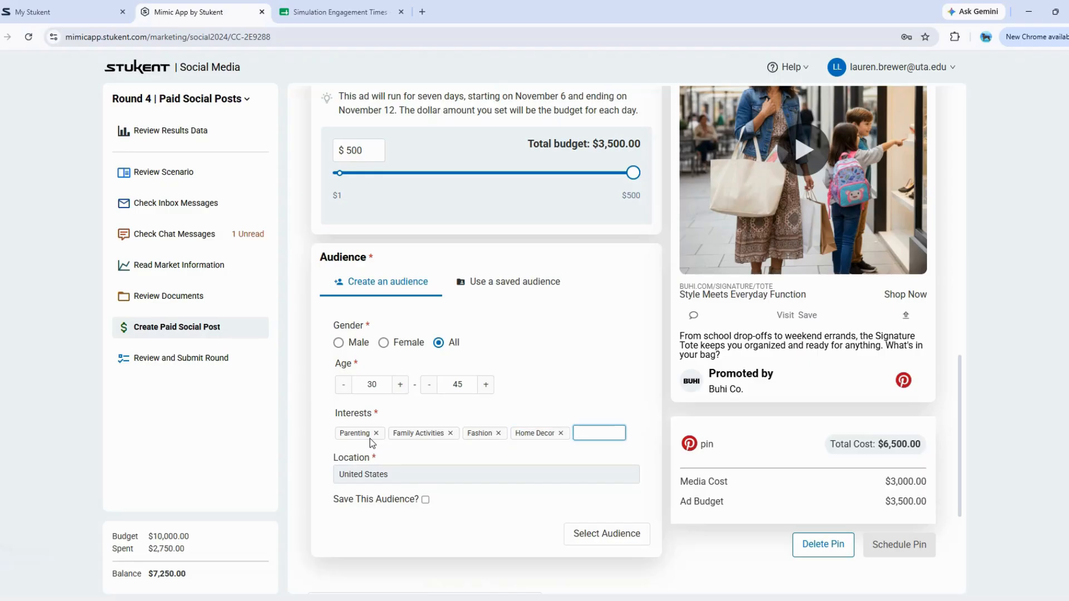
pyautogui.write('Diy')
pyautogui.press('Return')
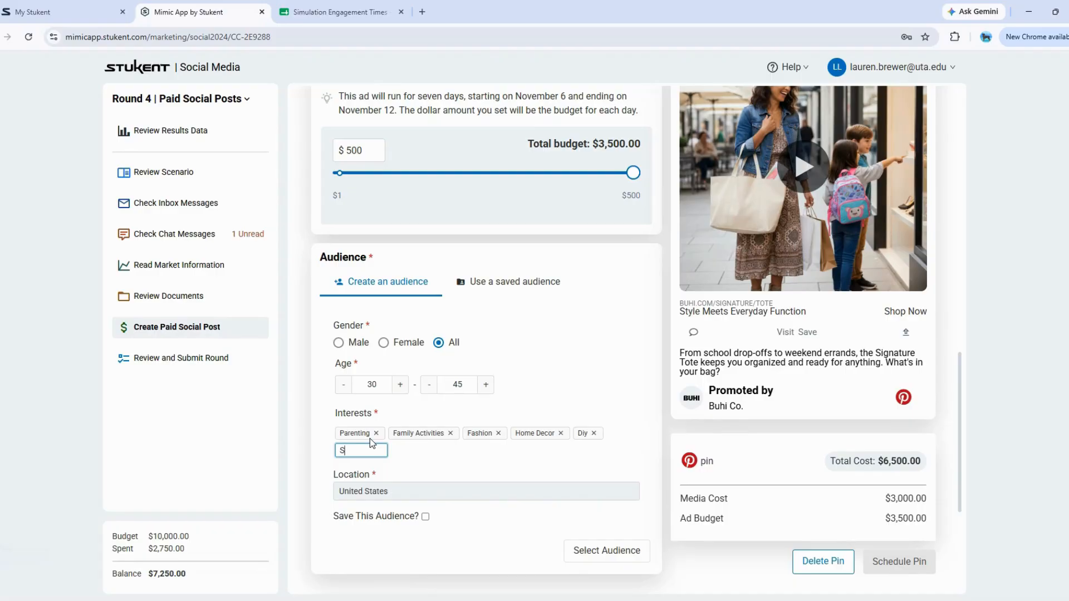
pyautogui.write('Shopping')
pyautogui.press('Return')
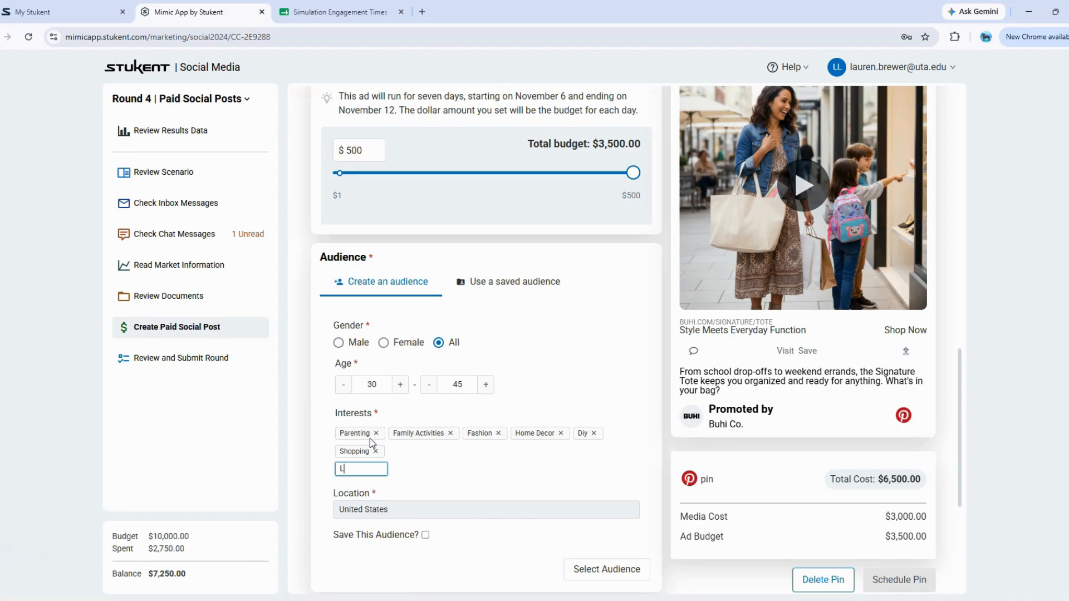
pyautogui.write('Lifestyle Blogs')
pyautogui.press('Return')
# - Save the new audience under the name Hipster Mom Kami and select it for the pin
pyautogui.scroll(-1, 398, 455)
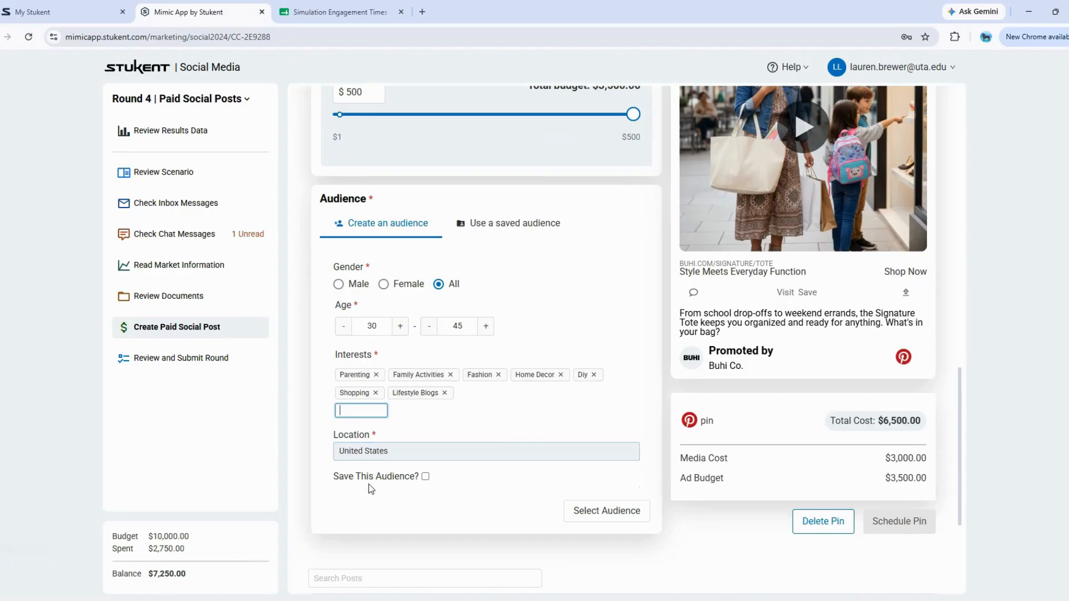
pyautogui.click(426, 477)
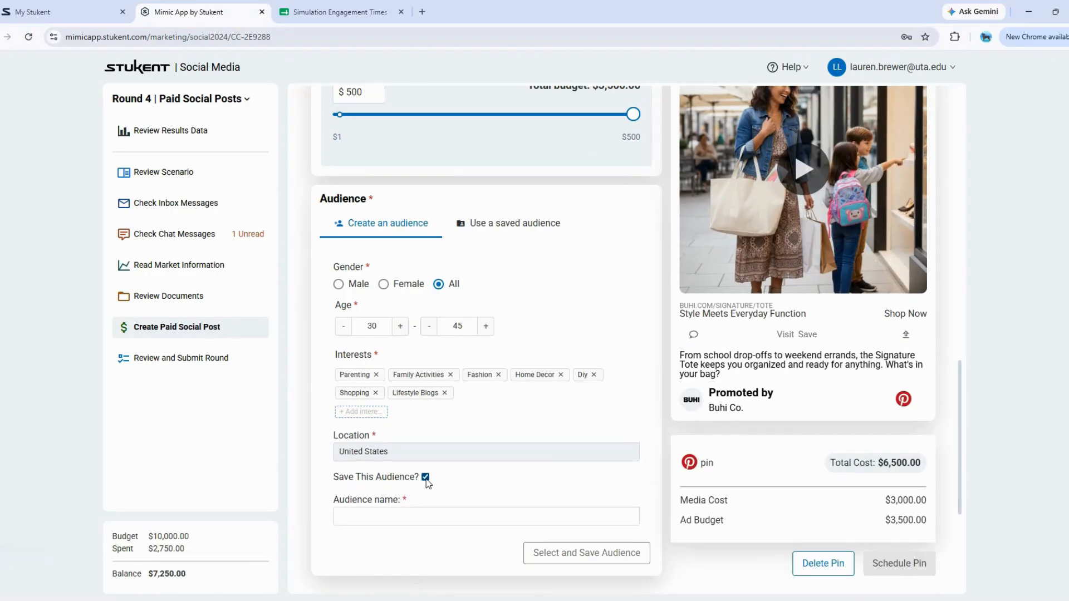
pyautogui.click(426, 512)
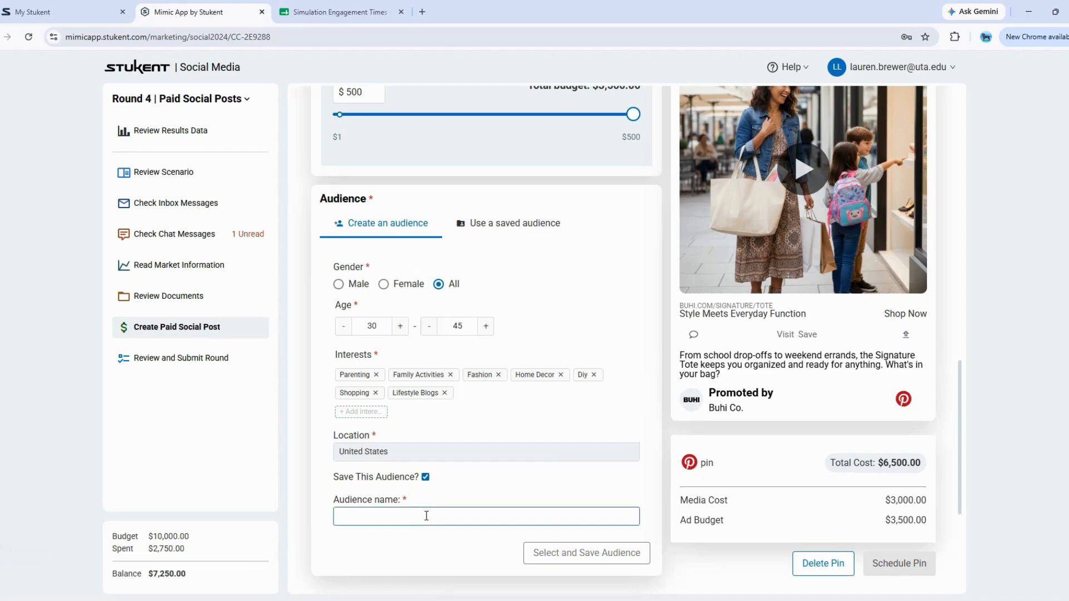
pyautogui.write('Hipster')
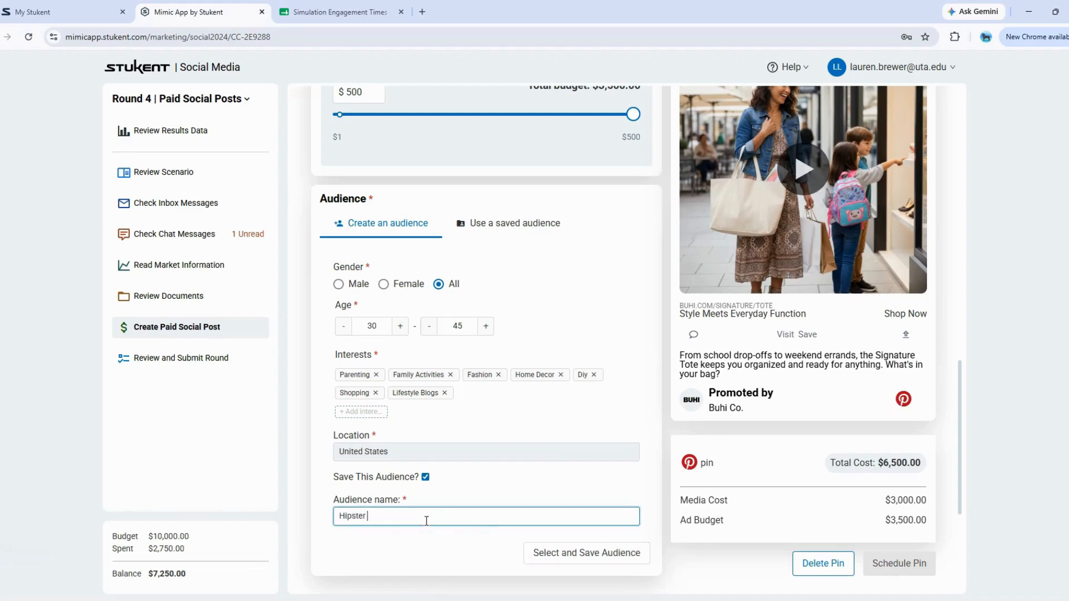
pyautogui.write(' Mom Kami')
pyautogui.click(435, 548)
pyautogui.scroll(-1, 511, 500)
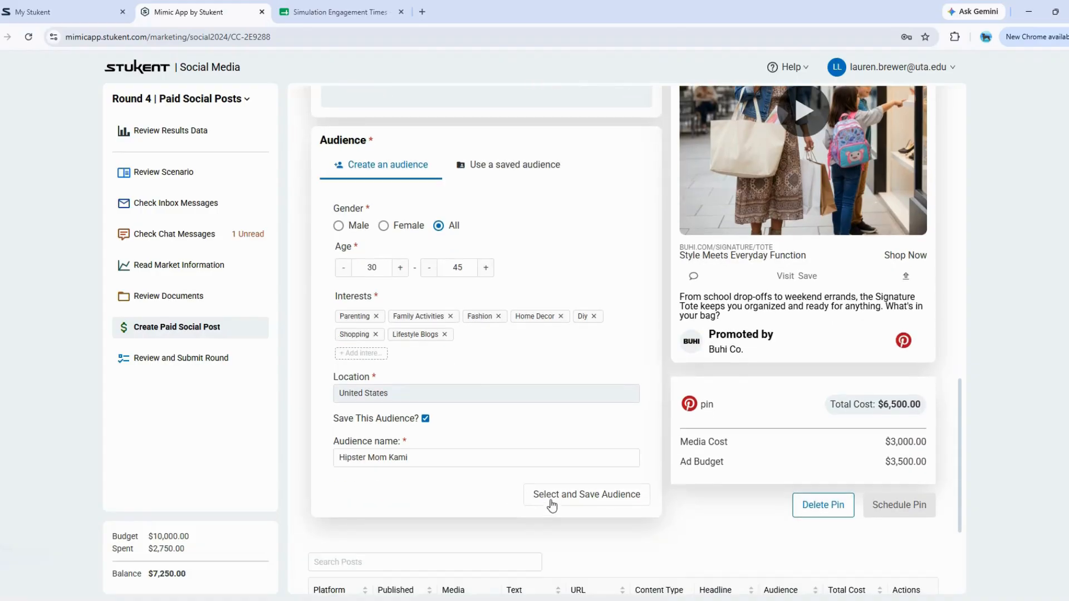
pyautogui.click(584, 494)
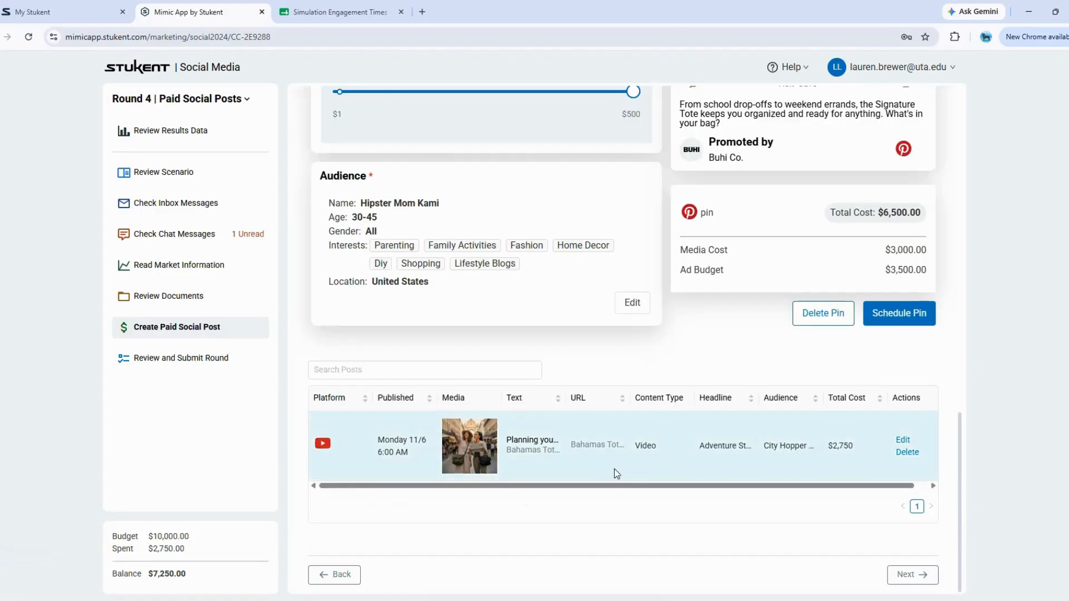
# - Review the pin's headline, text, link, budget and audience, and schedule the pin
pyautogui.scroll(4, 660, 343)
pyautogui.scroll(8, 661, 343)
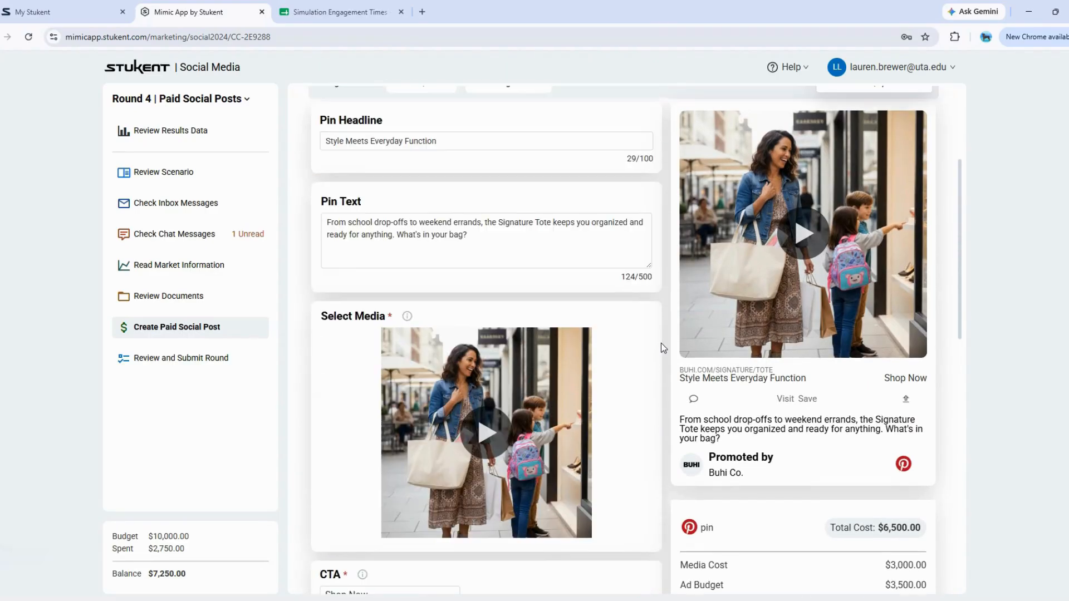
pyautogui.click(501, 265)
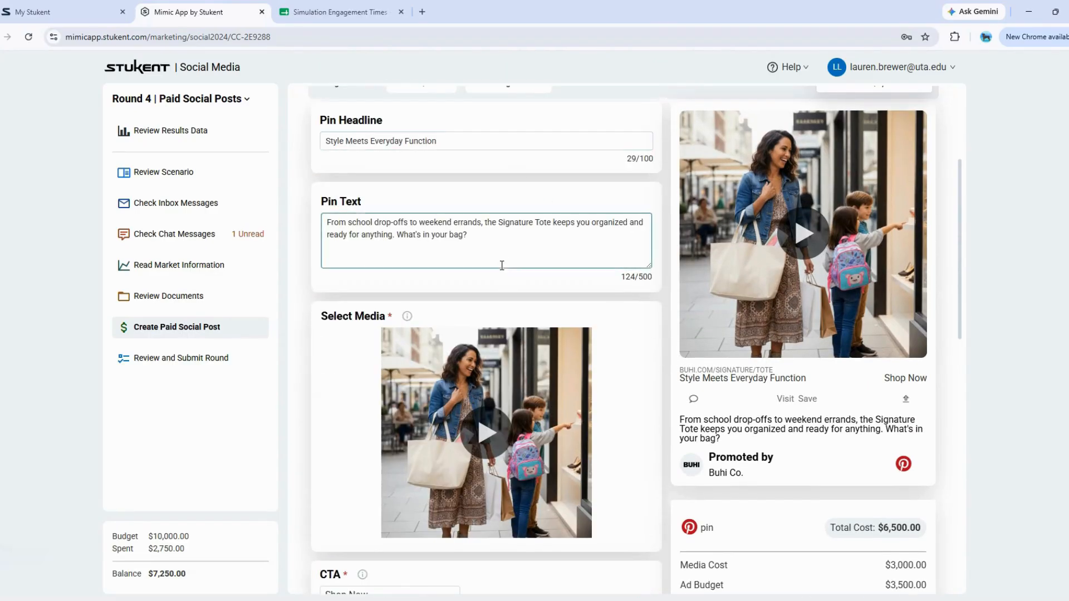
pyautogui.scroll(-2, 501, 266)
pyautogui.scroll(-4, 501, 266)
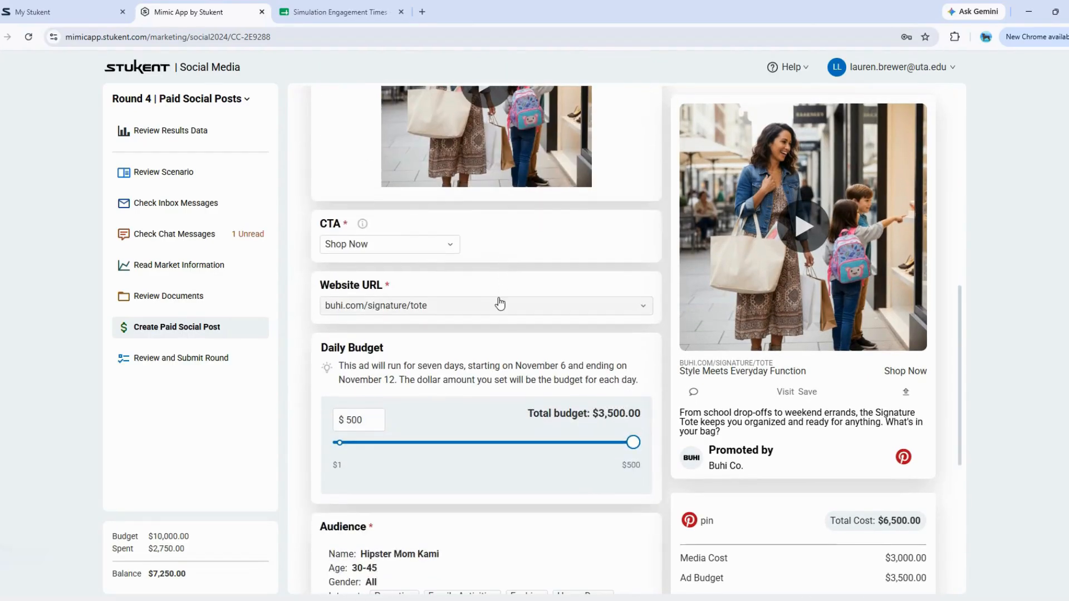
pyautogui.scroll(-3, 500, 321)
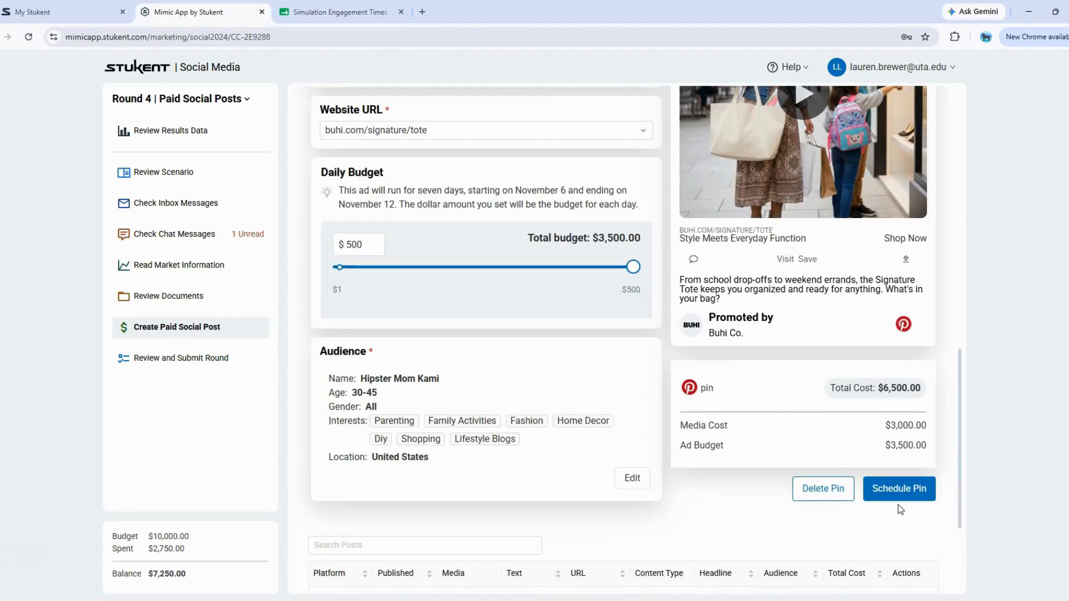
pyautogui.click(899, 490)
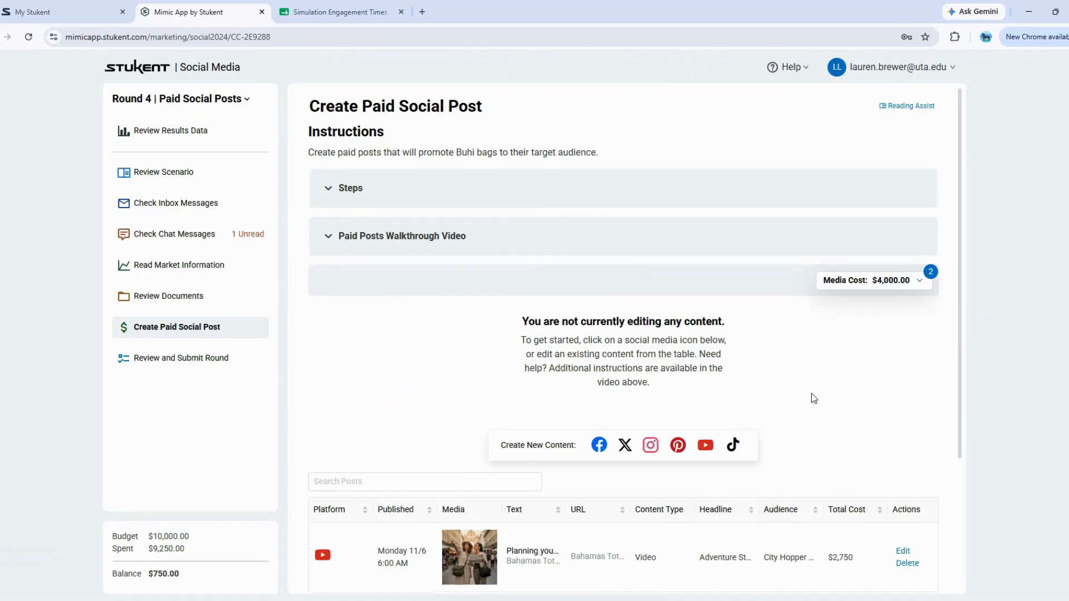
# - Check the scheduled posts and the balance left in the round's budget
pyautogui.scroll(-3, 811, 392)
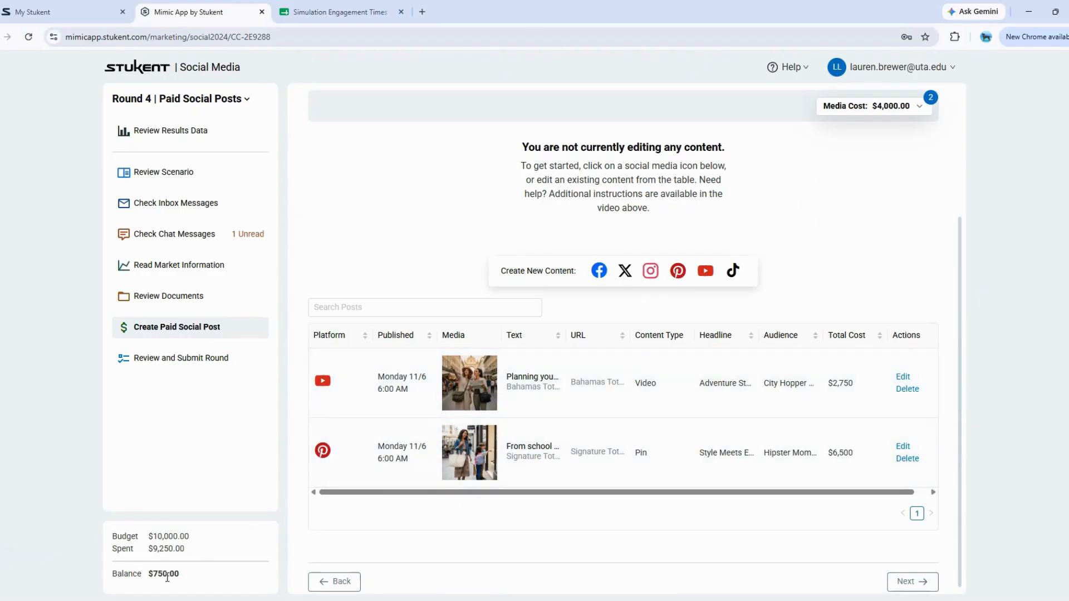
pyautogui.moveTo(148, 574); pyautogui.dragTo(183, 579)
pyautogui.click(159, 576)
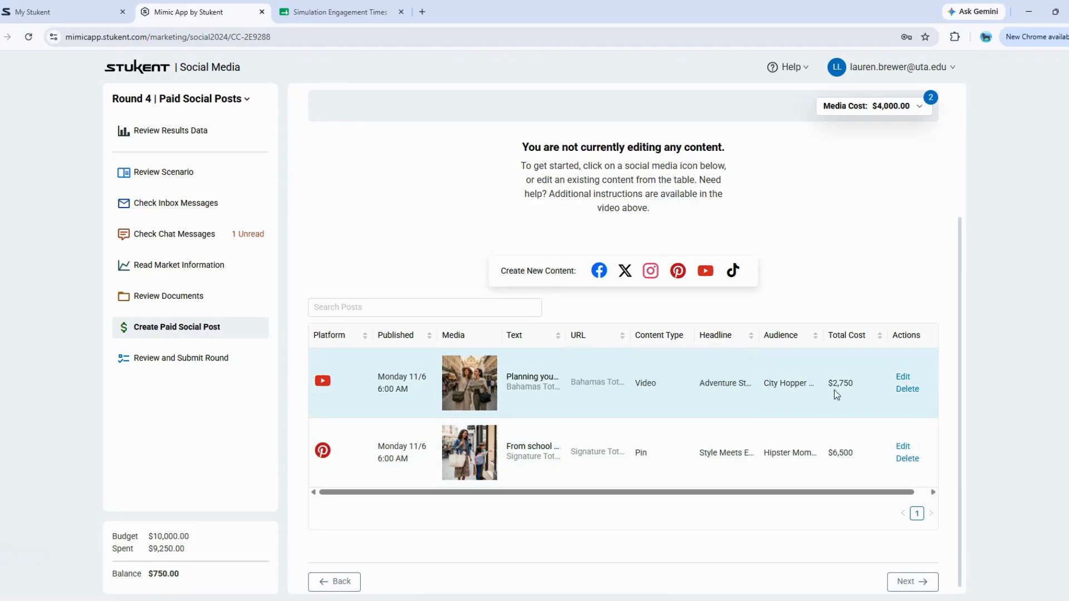
# - Open the scheduled YouTube video post for editing, raise its daily budget to about $315 and check the budget preview
pyautogui.click(902, 379)
pyautogui.scroll(-7, 588, 294)
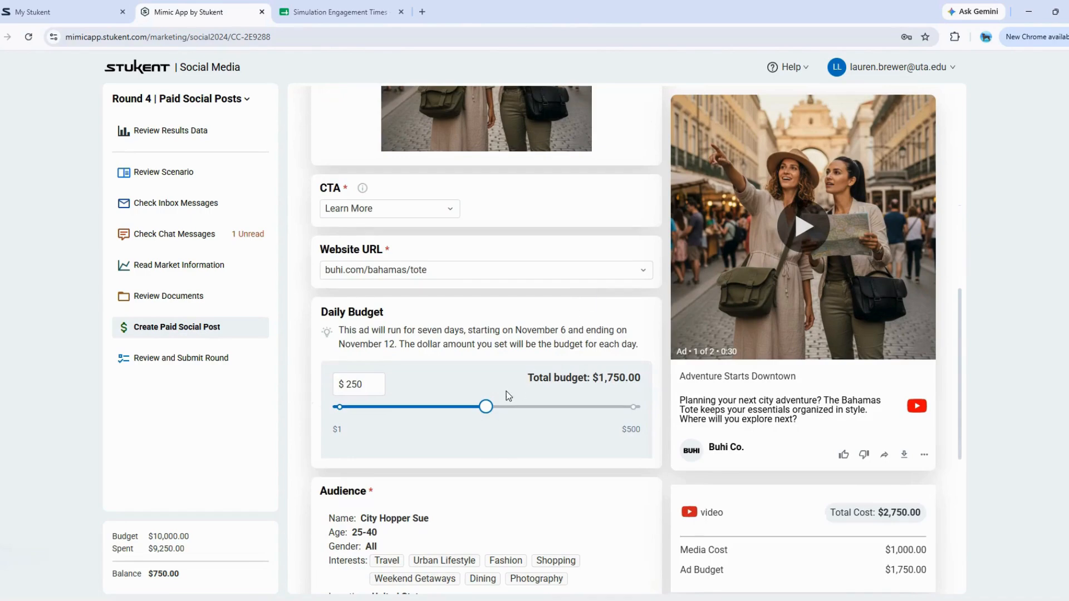
pyautogui.moveTo(487, 407); pyautogui.dragTo(524, 411)
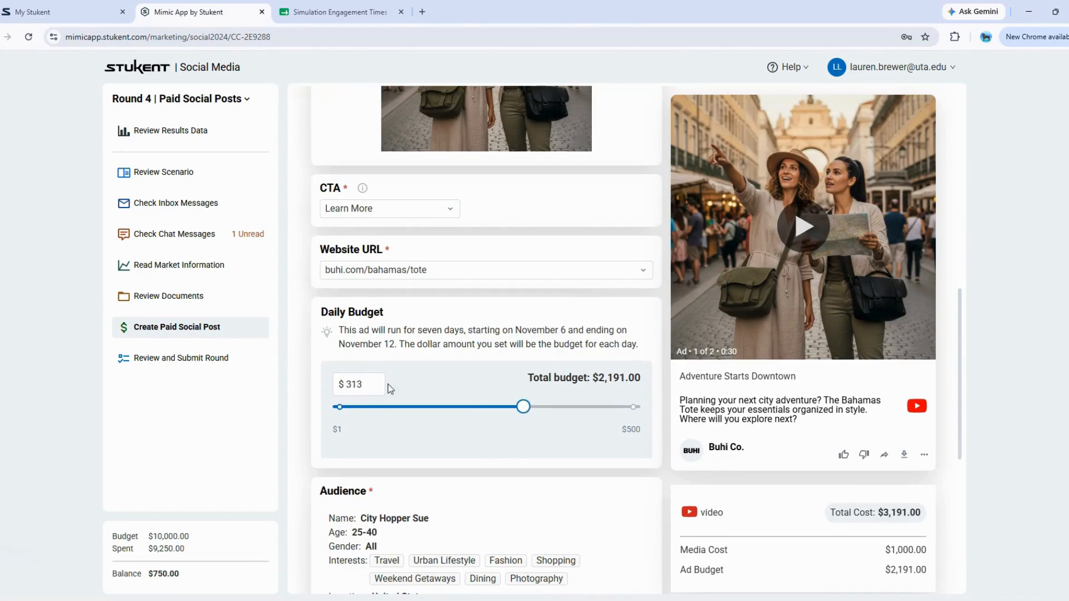
pyautogui.doubleClick(372, 381)
pyautogui.scroll(10, 406, 386)
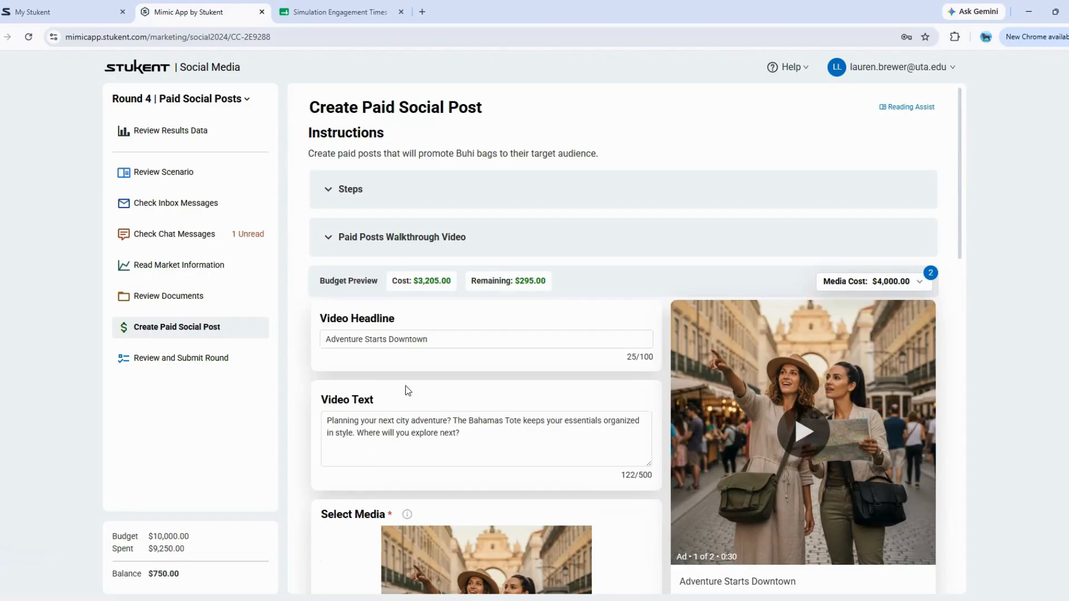
# - Try daily budgets of $400 and $350 for the YouTube video, checking the remaining amount in the budget preview each time
pyautogui.scroll(-8, 405, 386)
pyautogui.doubleClick(353, 444)
pyautogui.write('400')
pyautogui.scroll(6, 502, 358)
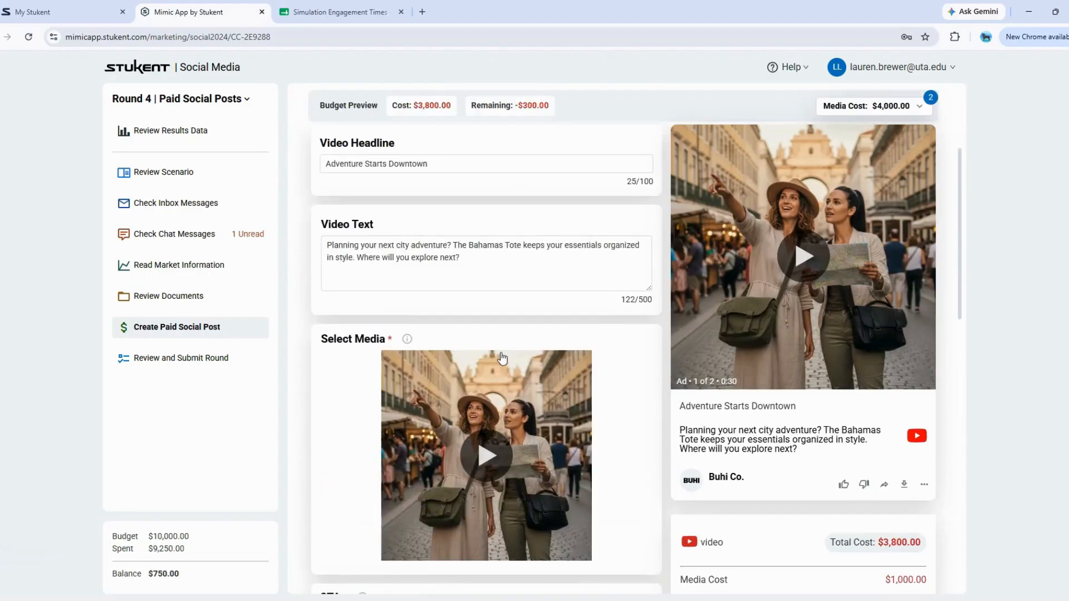
pyautogui.scroll(-5, 503, 358)
pyautogui.doubleClick(354, 502)
pyautogui.write('350')
pyautogui.scroll(8, 446, 453)
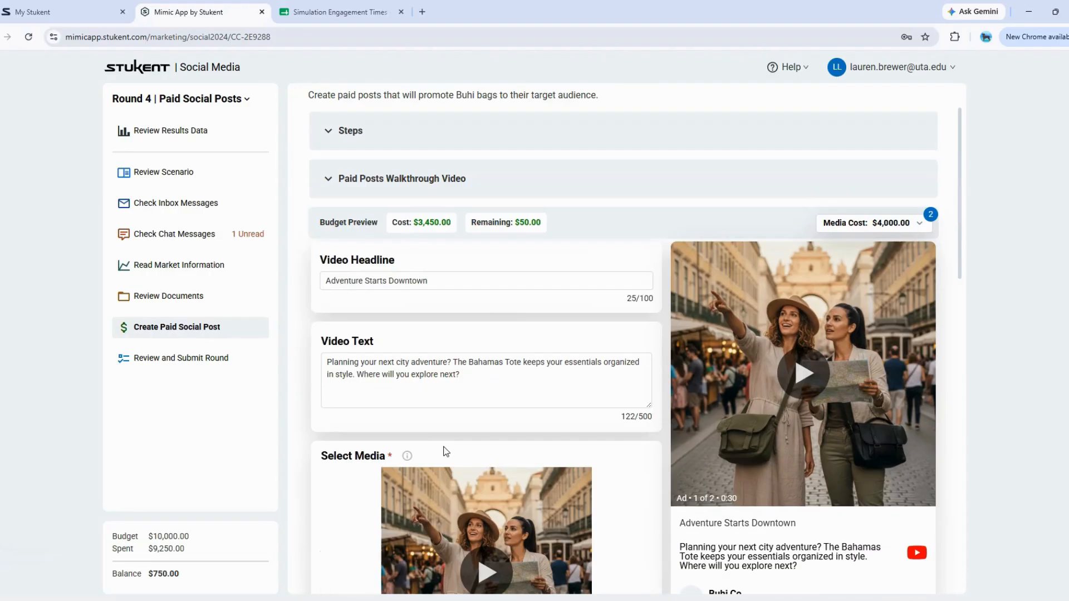
# - Set the YouTube video's daily budget to $357 and check the cost and remaining amount in the budget preview
pyautogui.scroll(-6, 446, 452)
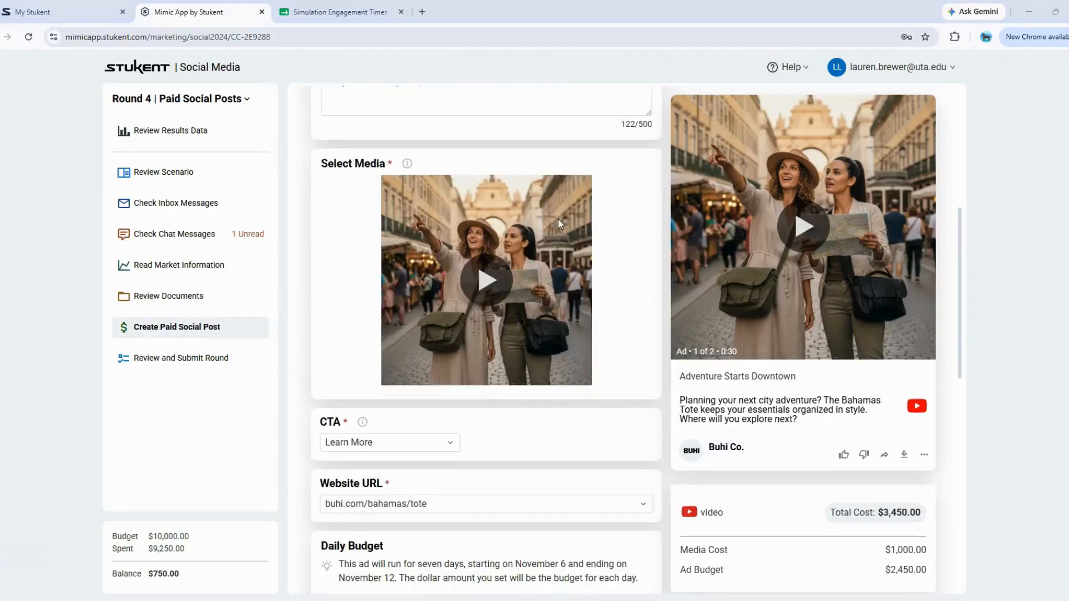
pyautogui.doubleClick(353, 382)
pyautogui.write('357')
pyautogui.scroll(5, 441, 365)
pyautogui.scroll(2, 437, 363)
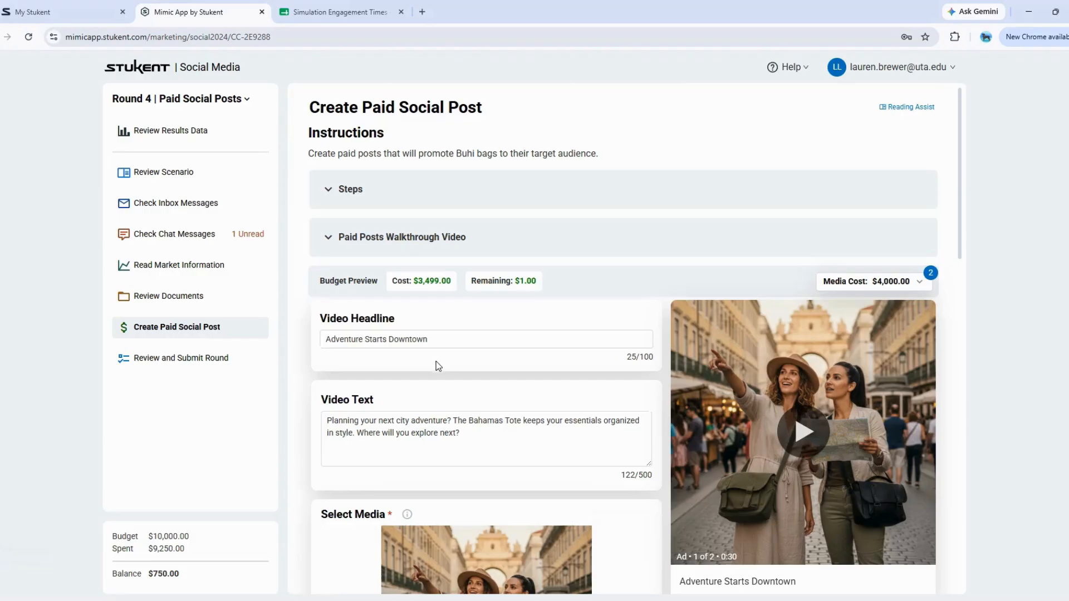
# - Recheck the YouTube video's daily budget against the budget preview and schedule the updated video
pyautogui.scroll(-8, 437, 363)
pyautogui.scroll(-1, 436, 369)
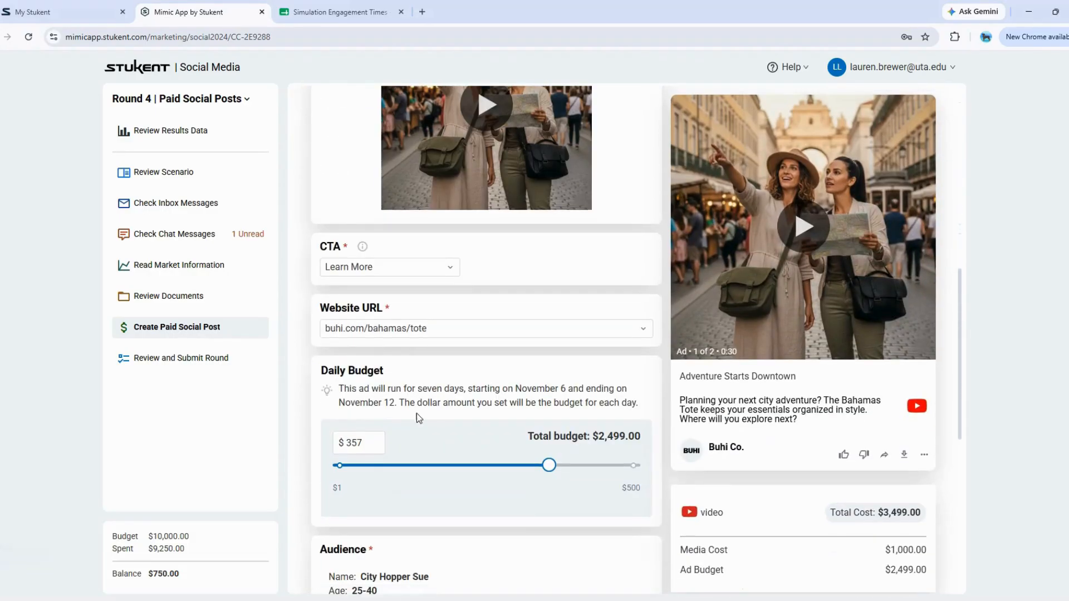
pyautogui.click(354, 443)
pyautogui.moveTo(346, 443); pyautogui.dragTo(361, 444)
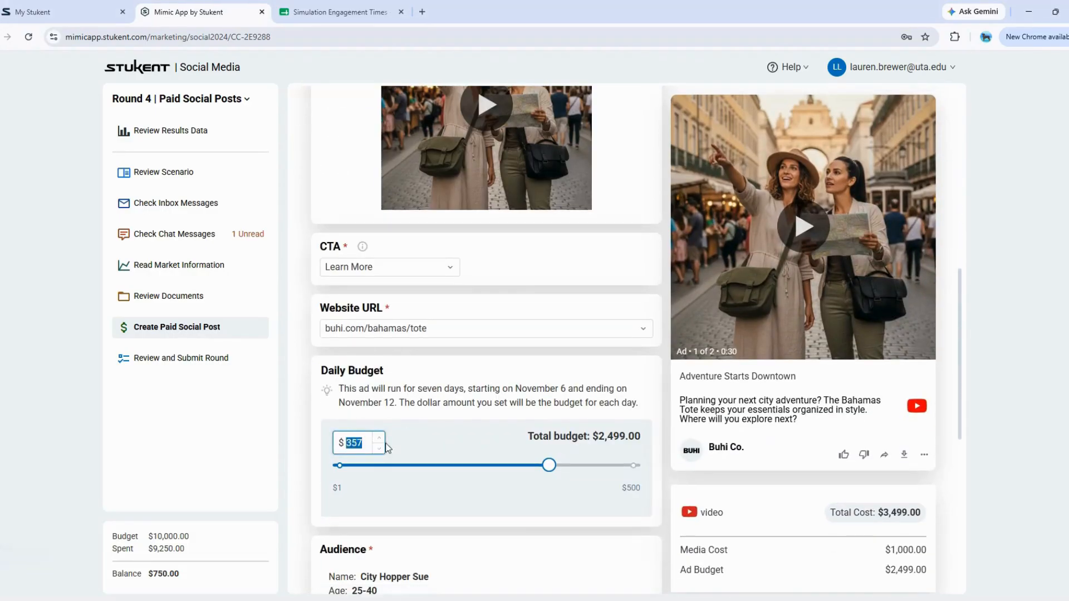
pyautogui.click(402, 443)
pyautogui.scroll(10, 476, 436)
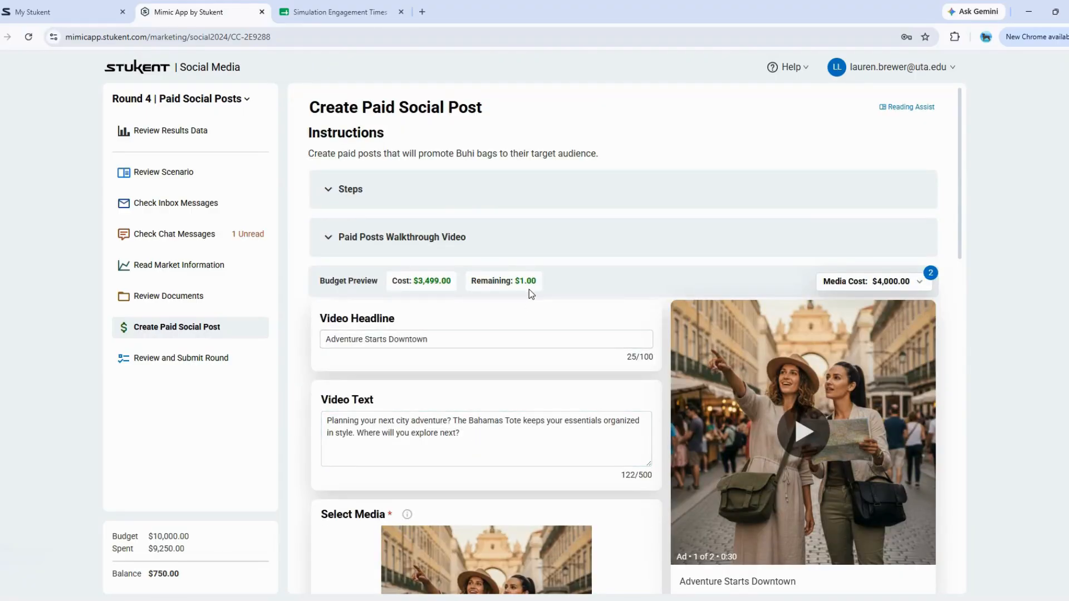
pyautogui.scroll(-9, 529, 289)
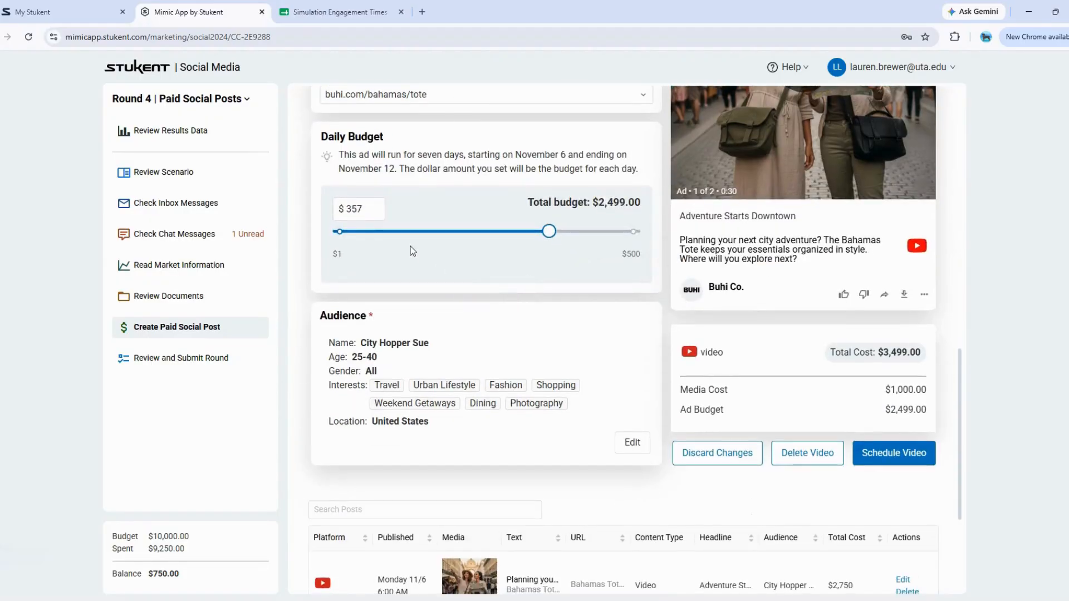
pyautogui.click(897, 453)
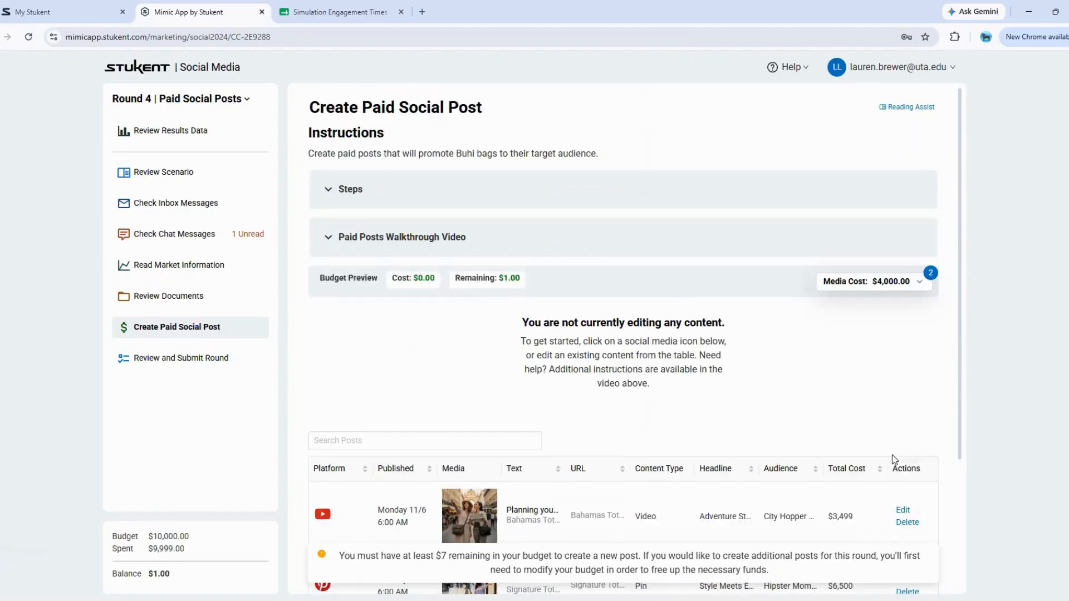
# - Review the scheduled posts and the Round 4 task checklist, and submit the round to start Round 5
pyautogui.scroll(-3, 897, 441)
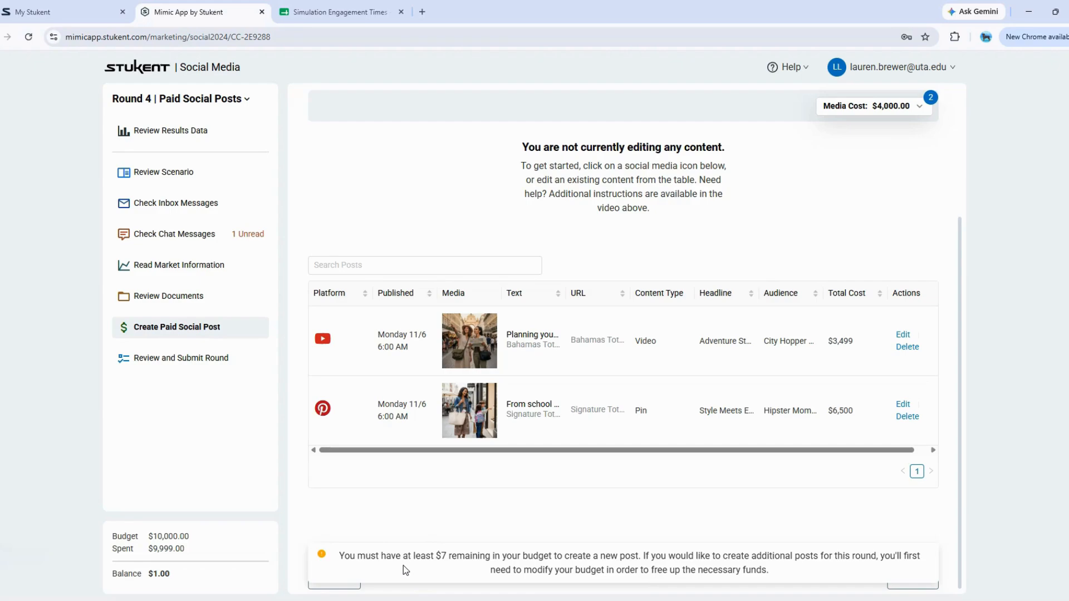
pyautogui.scroll(-1, 475, 503)
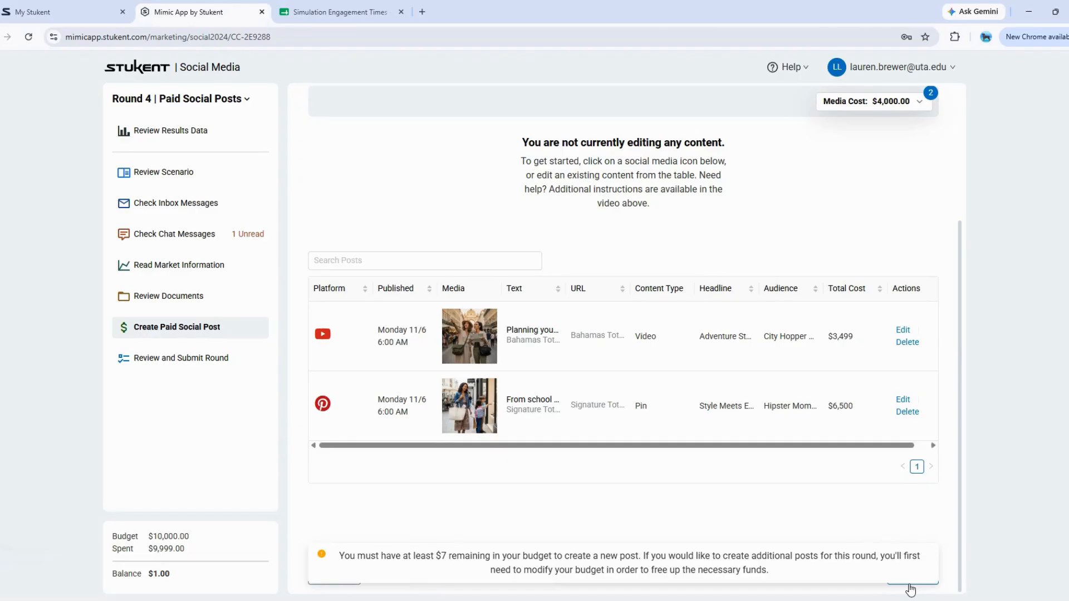
pyautogui.click(180, 362)
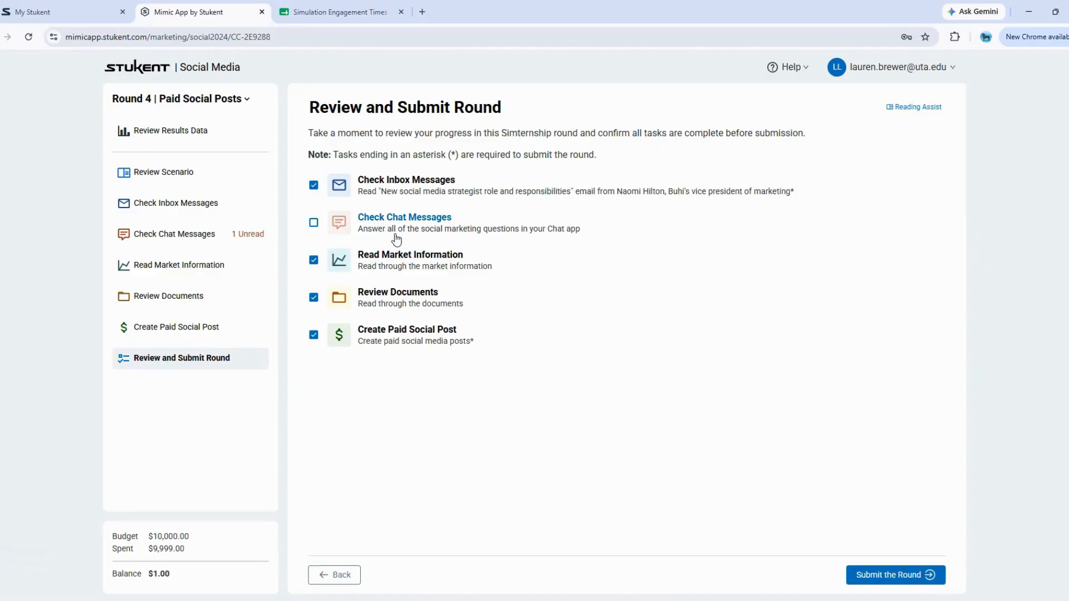
pyautogui.click(905, 577)
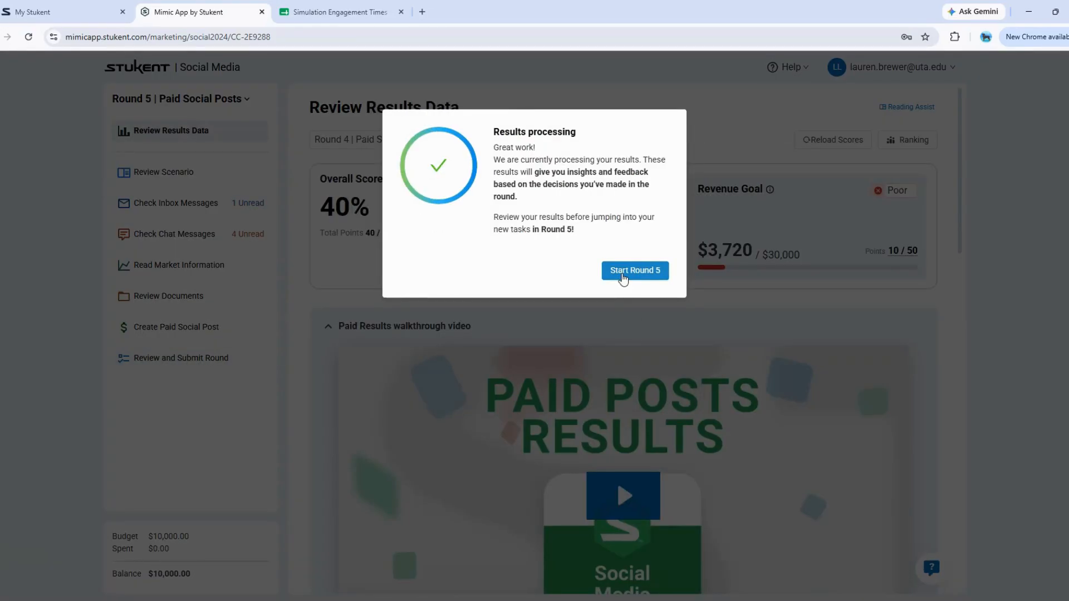
pyautogui.click(623, 278)
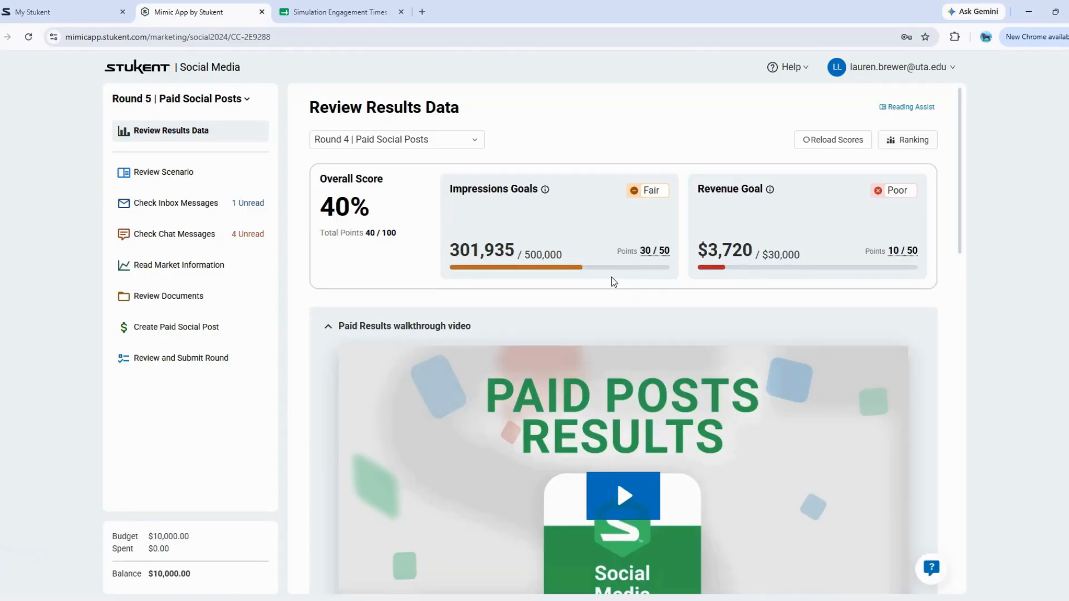
# - Examine the Round 4 results, including the overall score, impressions and revenue goals, and post analytics
pyautogui.moveTo(323, 207); pyautogui.dragTo(371, 215)
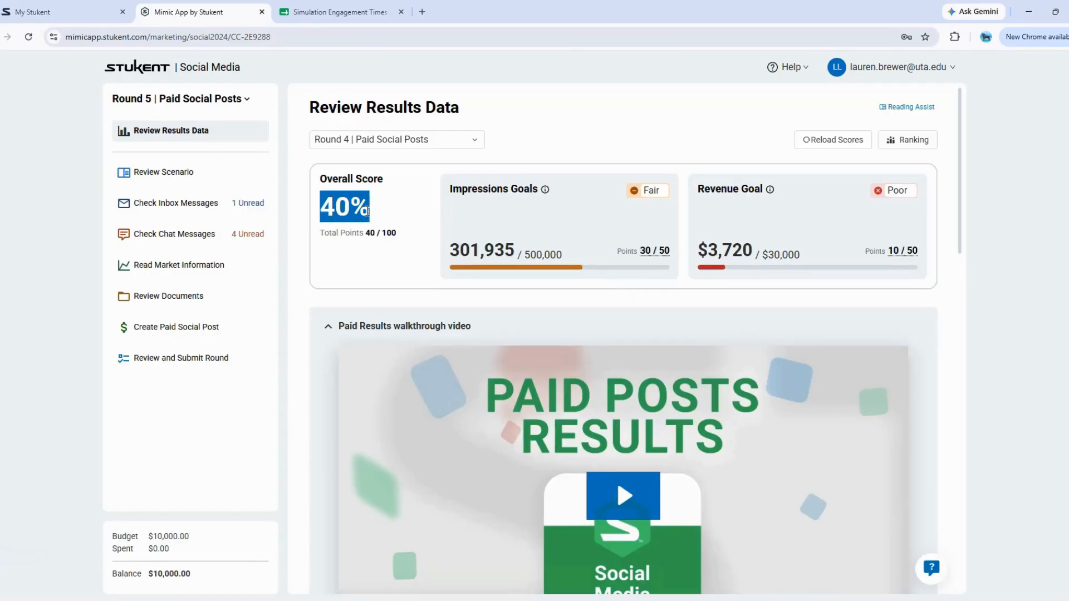
pyautogui.click(372, 212)
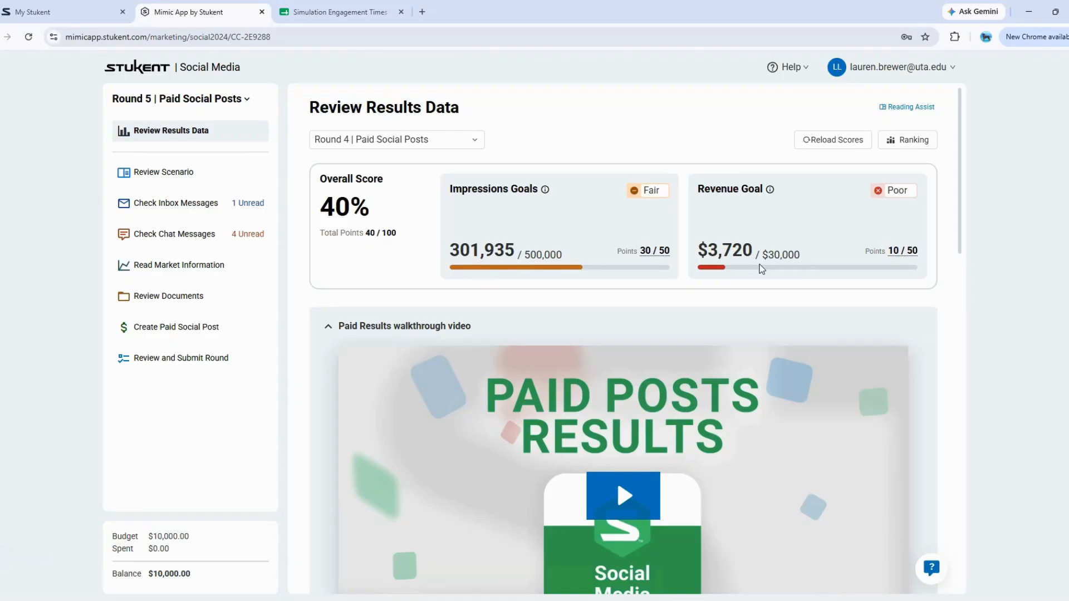
pyautogui.scroll(-14, 761, 269)
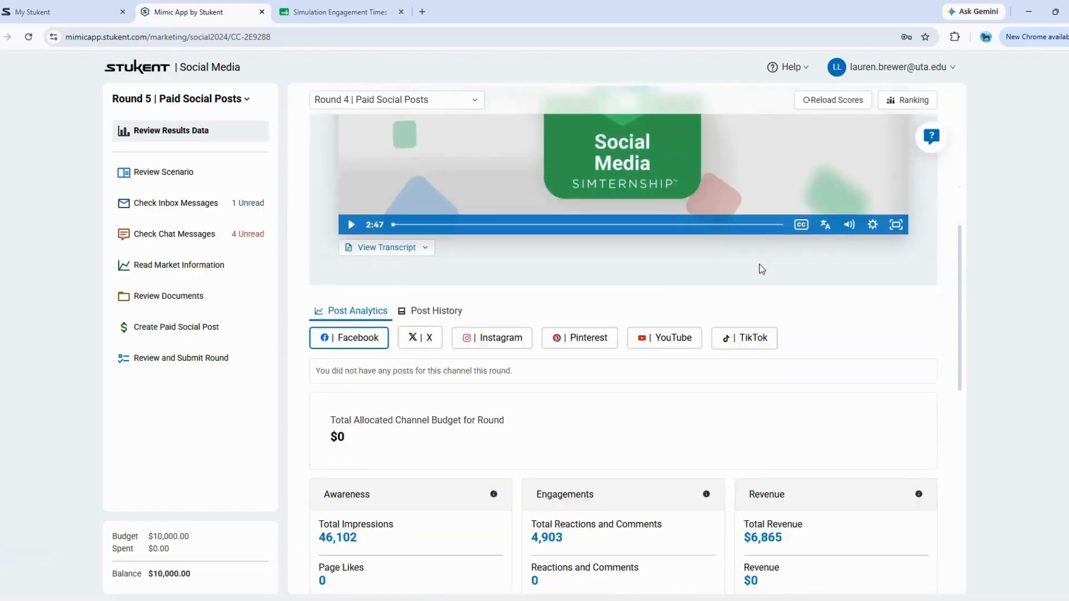
pyautogui.scroll(-5, 762, 269)
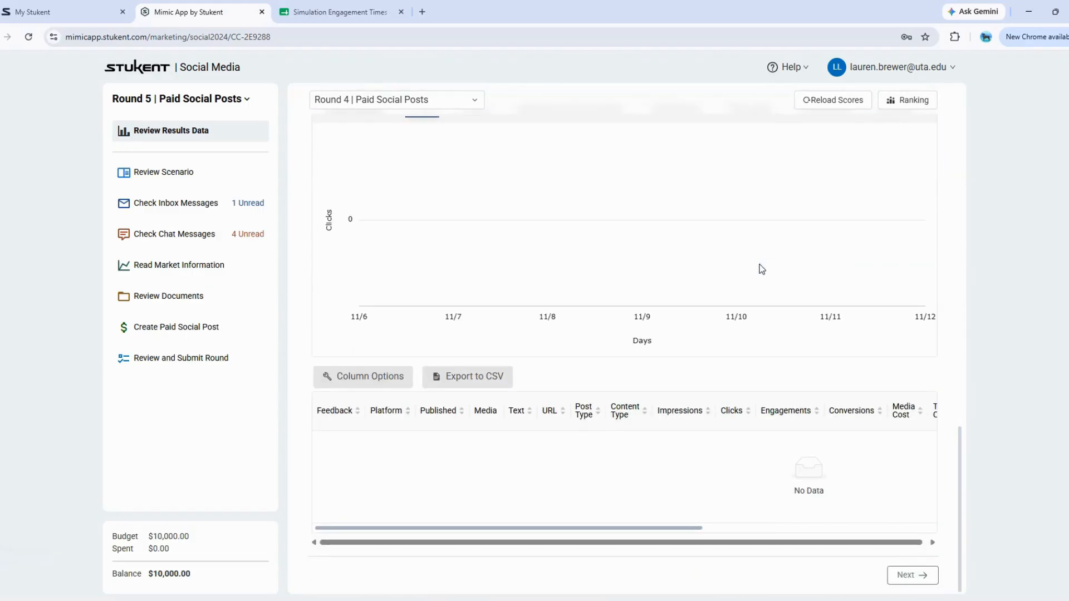